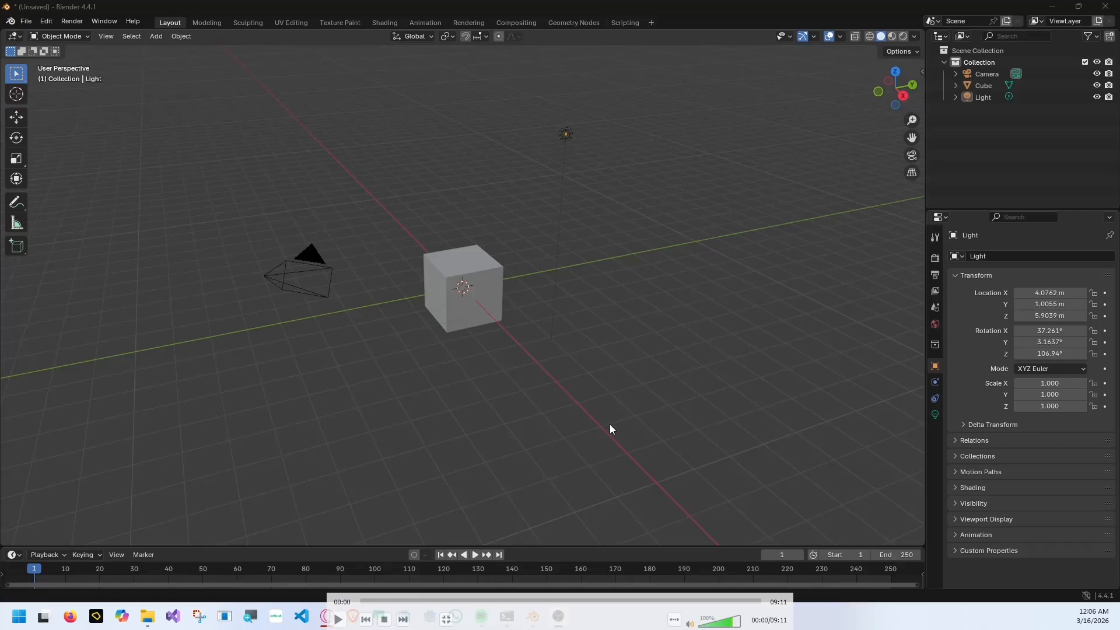
Delete the camera from the scene.
click(338, 620)
mouse_move(489, 219)
middle_down()
mouse_move(556, 222)
mouse_move(453, 236)
mouse_move(498, 220)
middle_up()
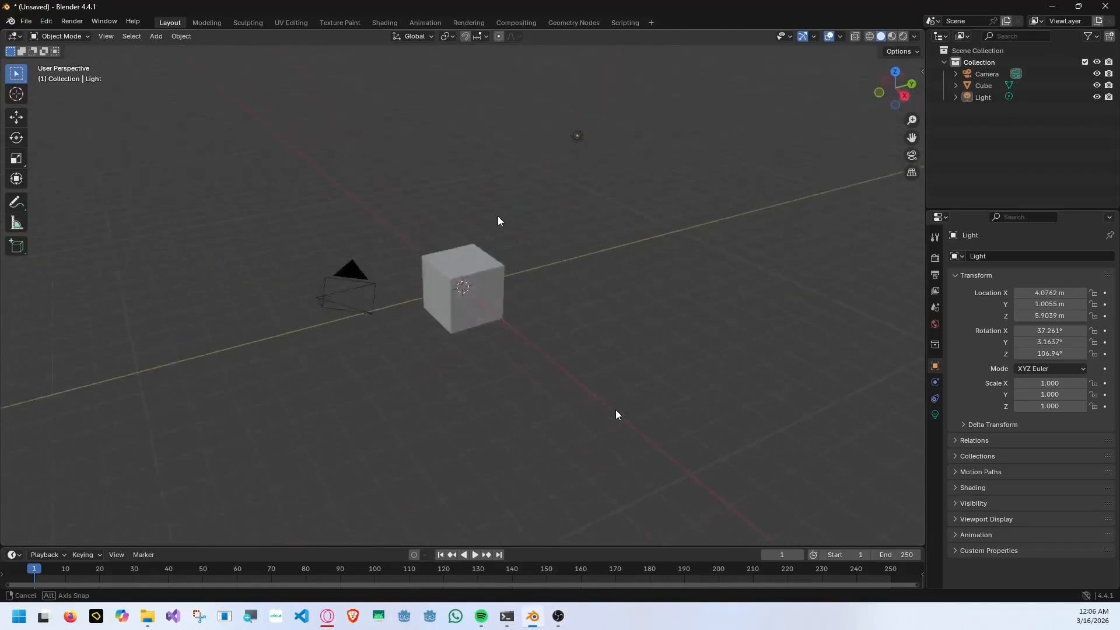
click(344, 287)
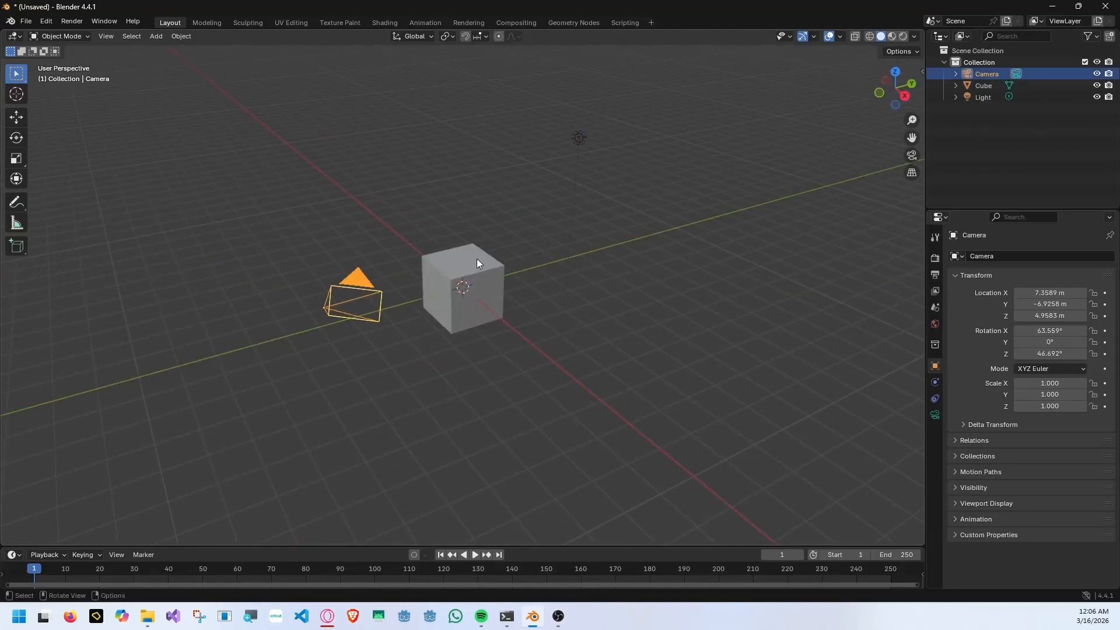
key(Delete)
Select the cube and switch the viewport shading to Wireframe.
click(578, 141)
middle_drag(578, 141, 545, 250)
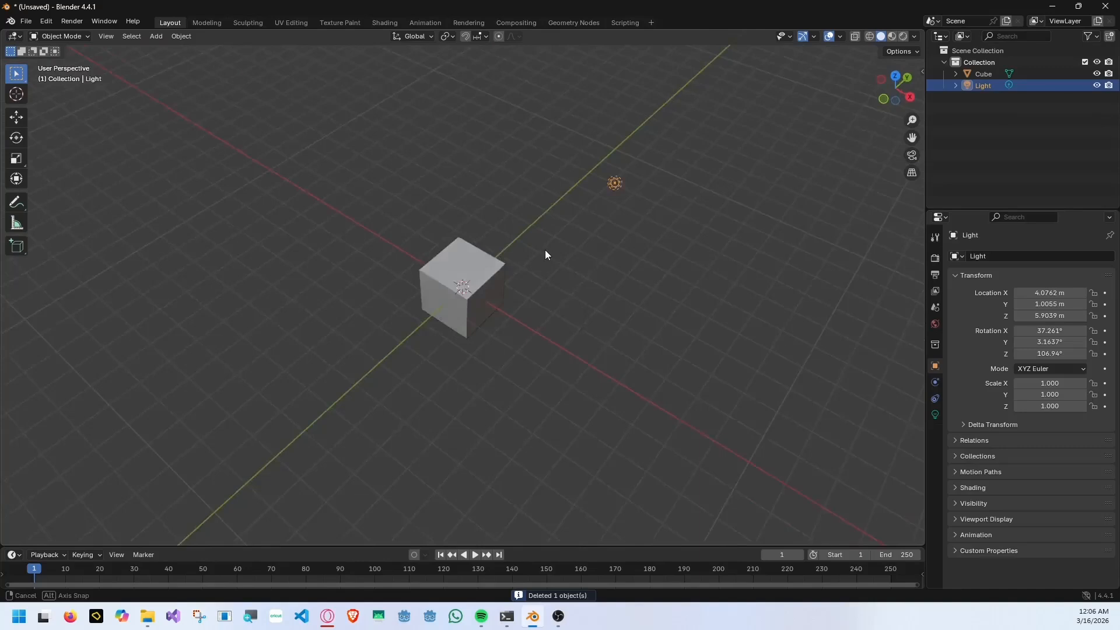
middle_drag(545, 250, 516, 225)
scroll(514, 245, up, 2)
click(507, 273)
middle_drag(565, 199, 548, 220)
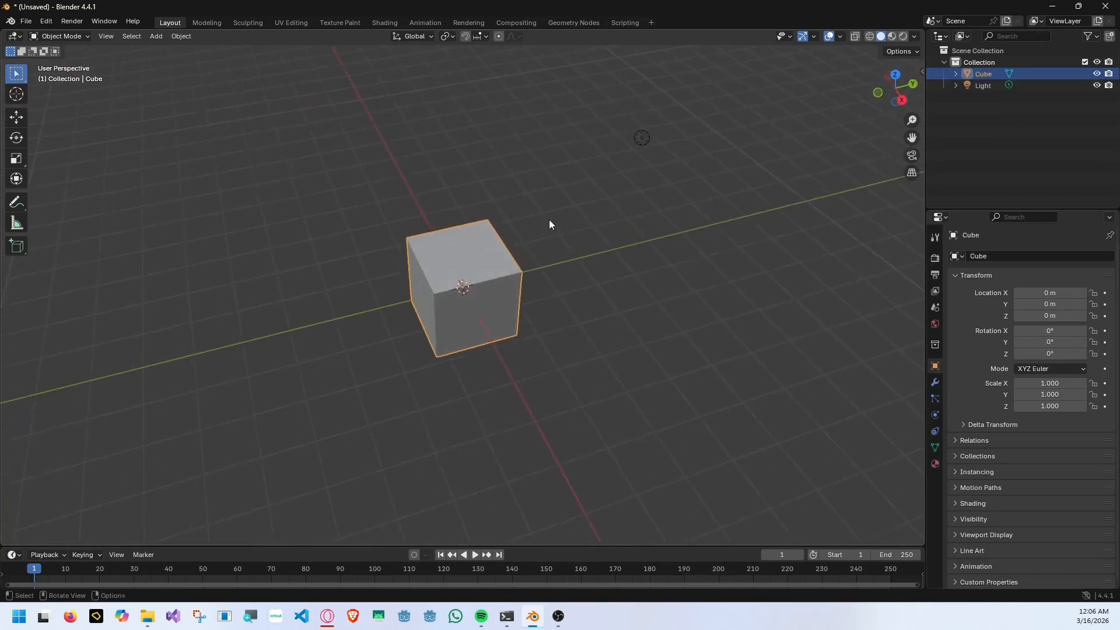
scroll(531, 250, up, 2)
key(z)
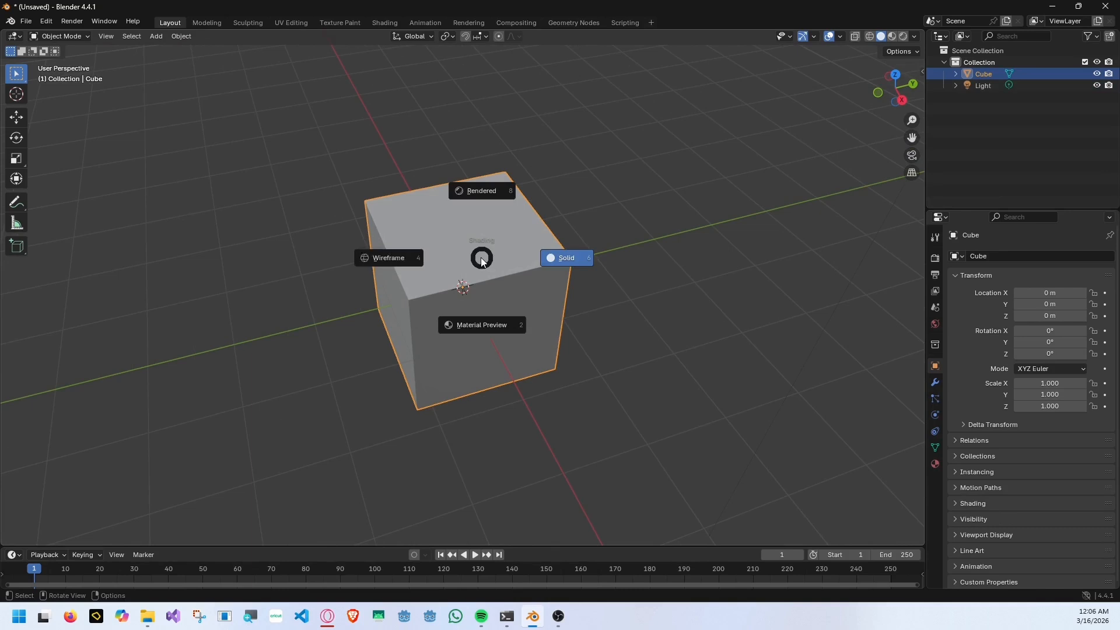
click(415, 268)
Enter Edit Mode on the cube and select its top face using face selection.
click(60, 36)
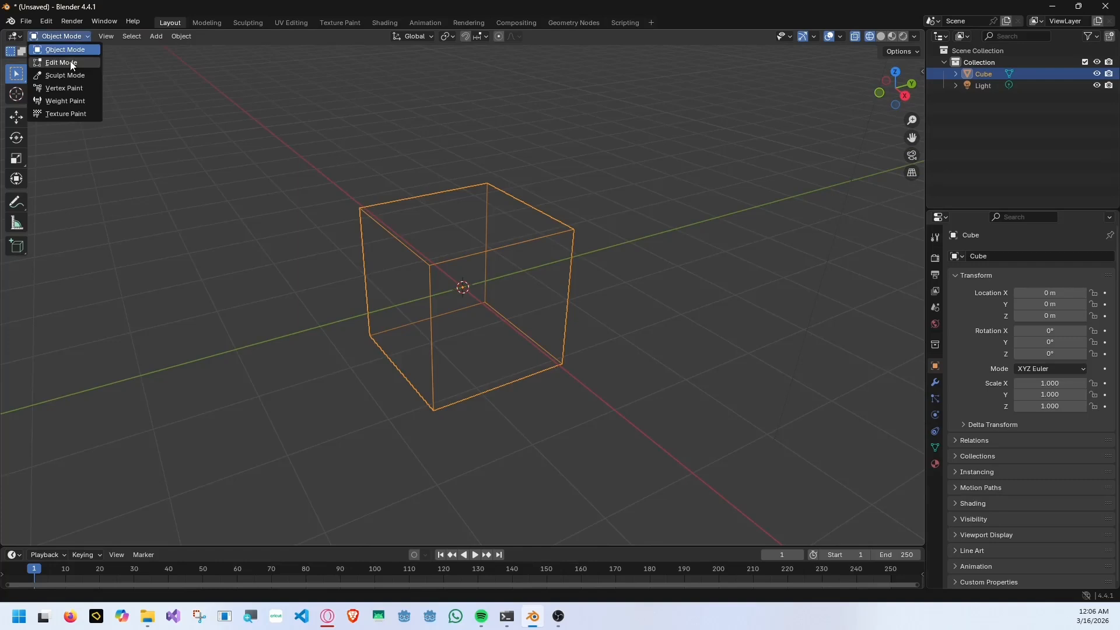
click(70, 62)
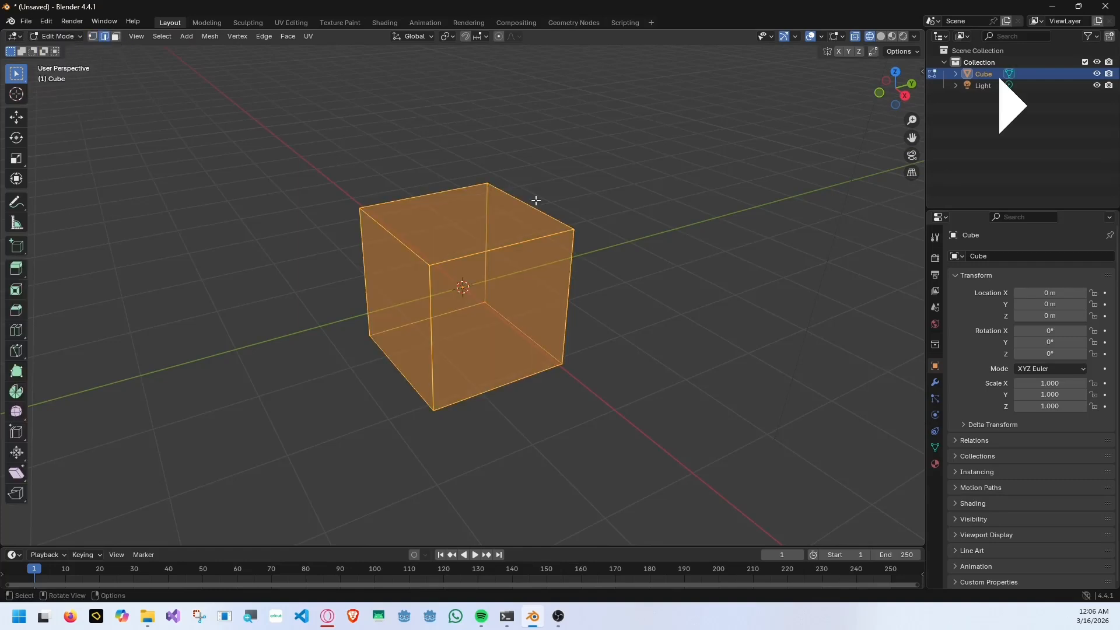
click(535, 200)
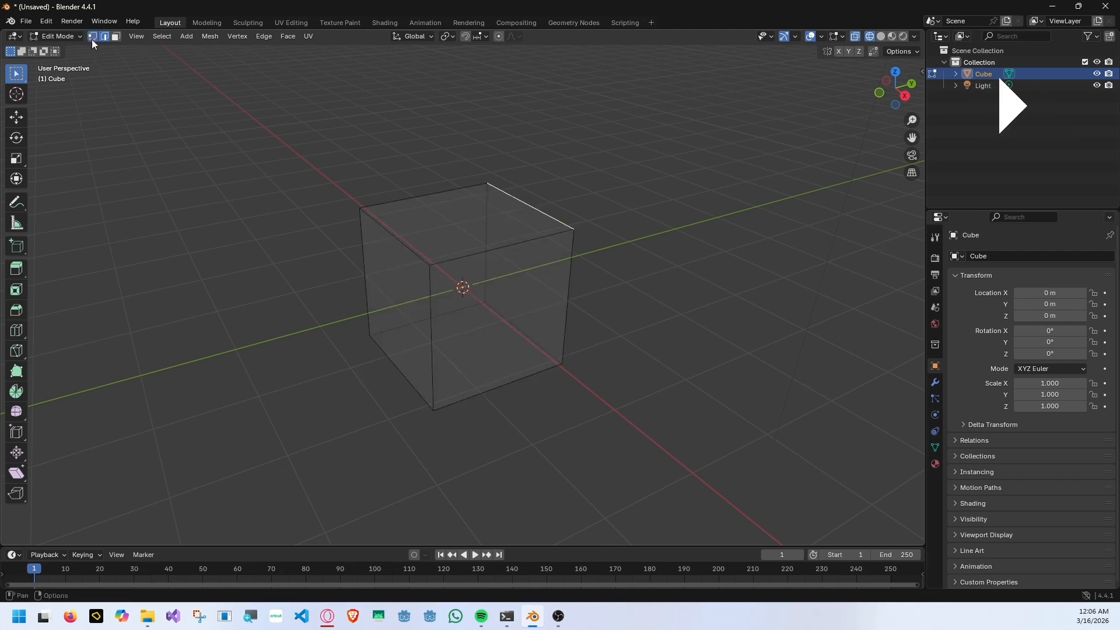
click(92, 39)
click(116, 37)
click(493, 236)
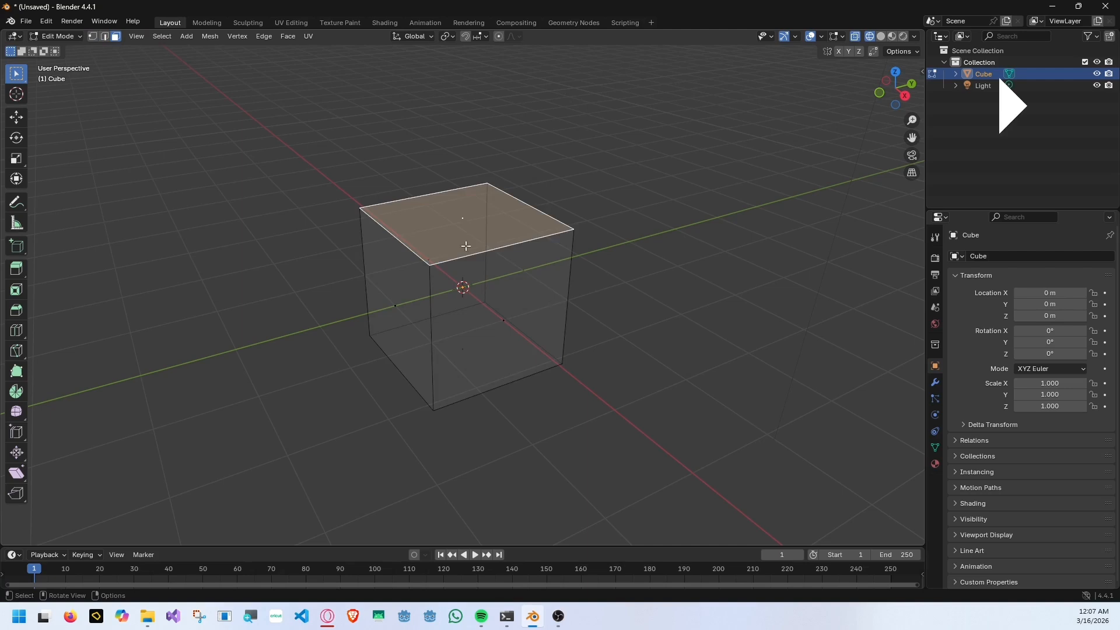
Triangulate all of the cube's faces and return to Object Mode.
scroll(453, 243, up, 2)
mouse_move(403, 234)
middle_down()
mouse_move(445, 243)
mouse_move(401, 234)
middle_up()
key(a)
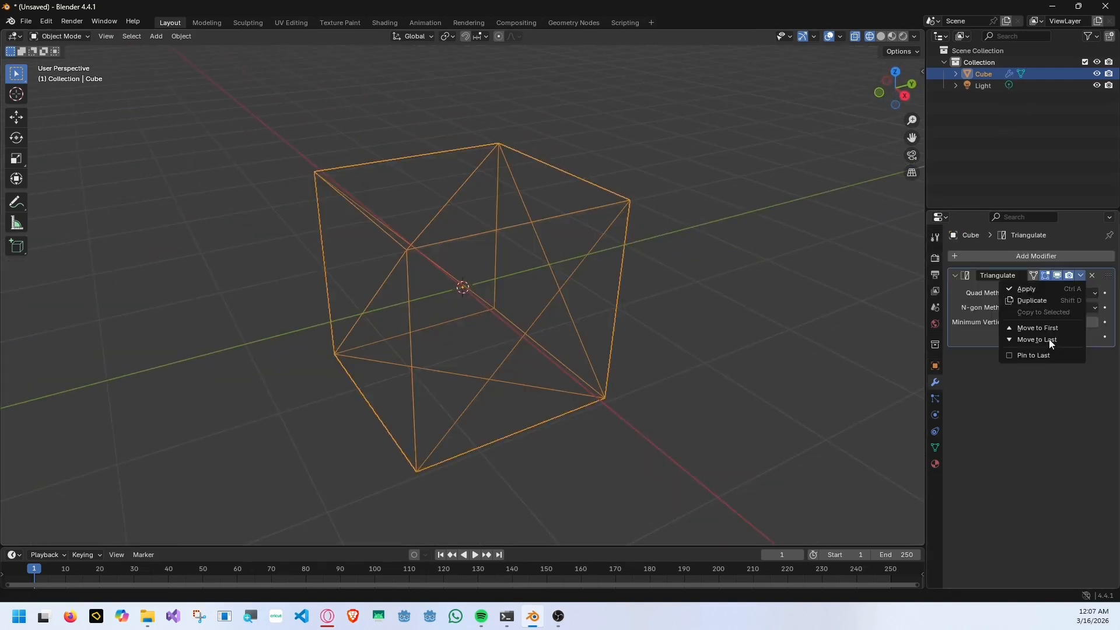
click(1003, 290)
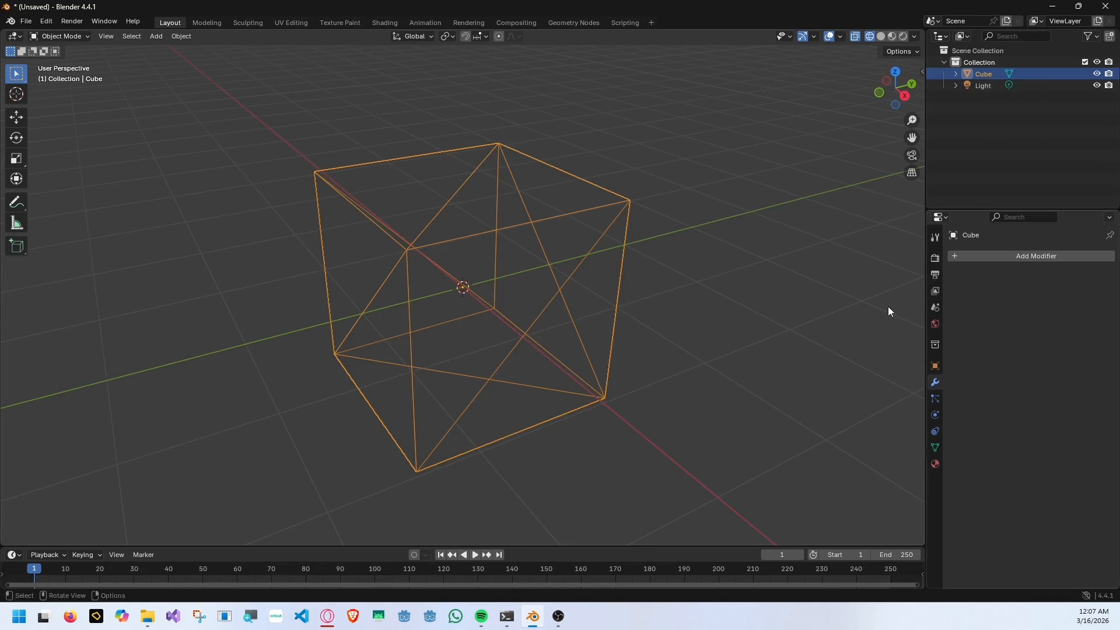
click(425, 194)
click(421, 180)
Enter Edit Mode and examine the cube's triangulated faces from several angles.
click(61, 37)
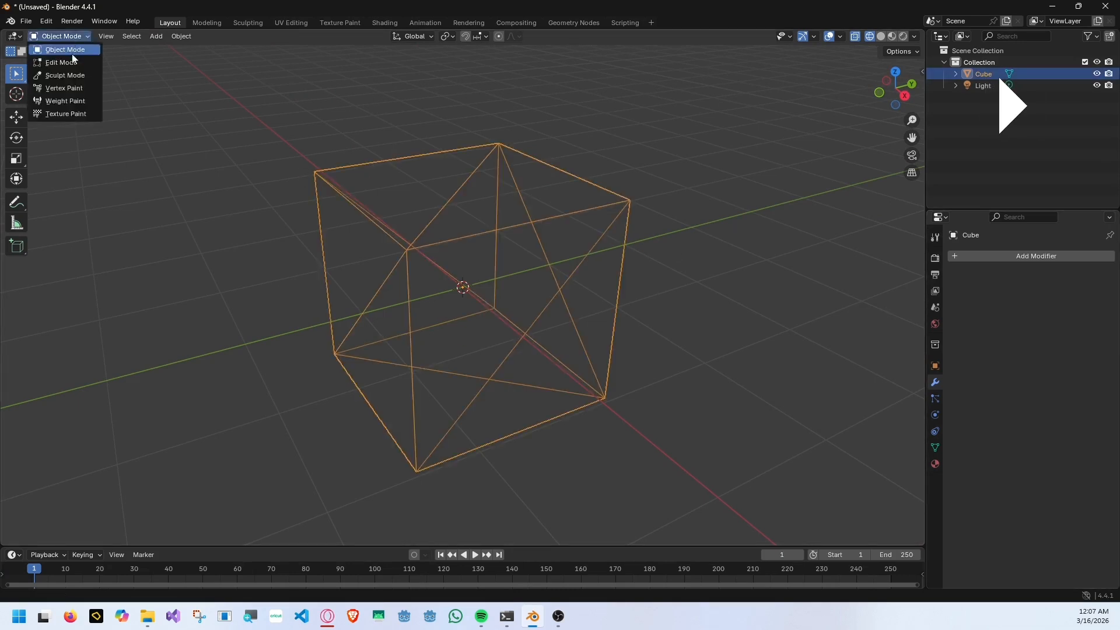
click(71, 60)
click(618, 147)
middle_drag(619, 148, 628, 169)
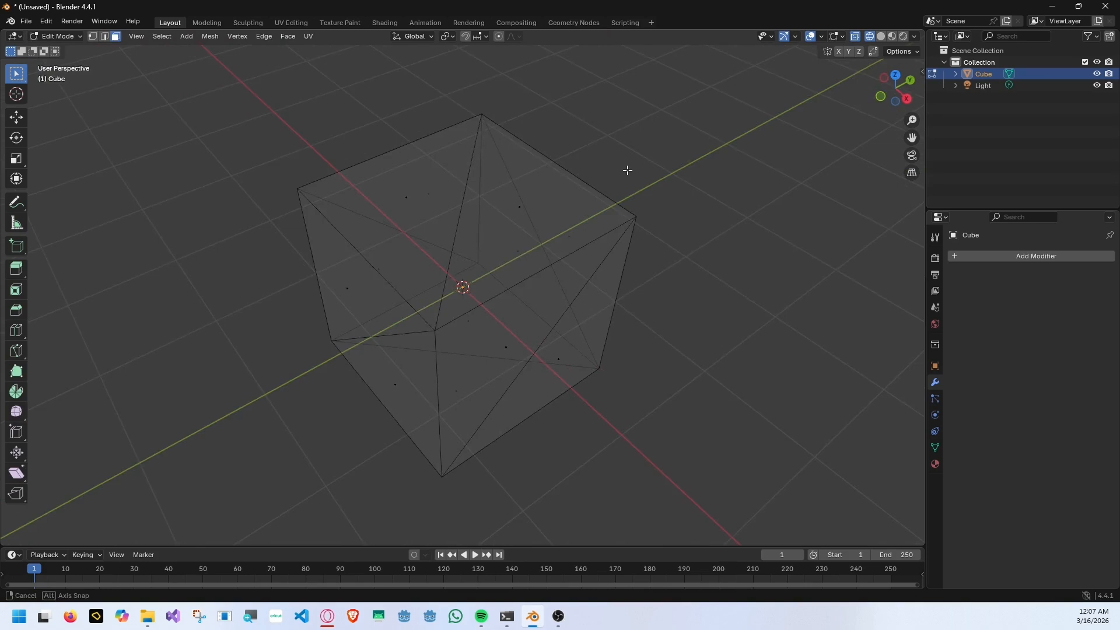
middle_drag(628, 170, 537, 191)
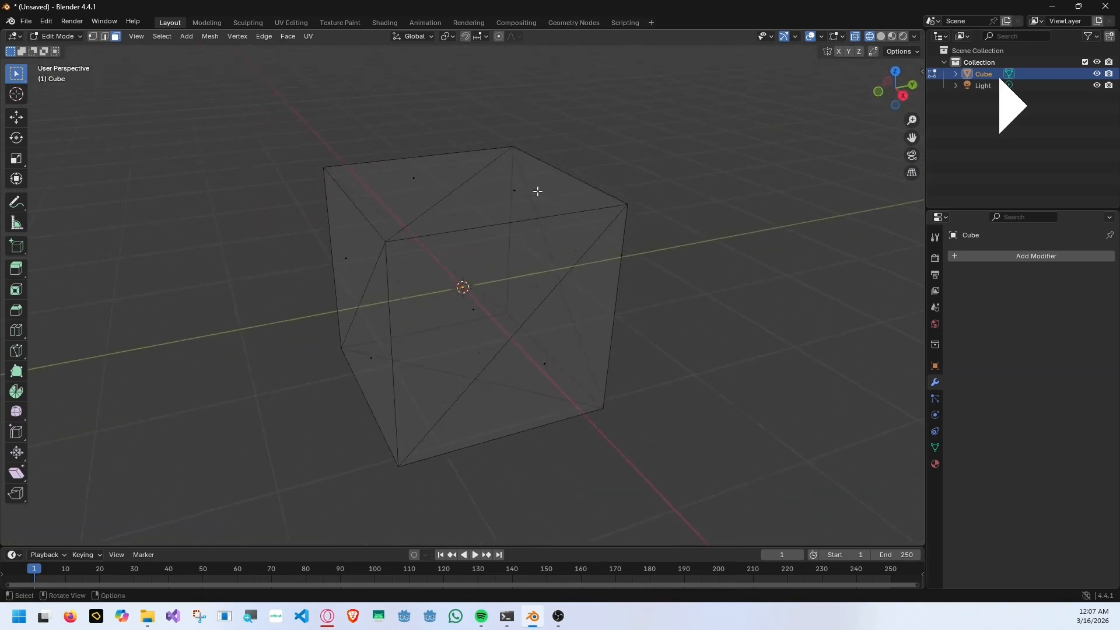
click(540, 192)
middle_drag(653, 268, 707, 297)
click(631, 260)
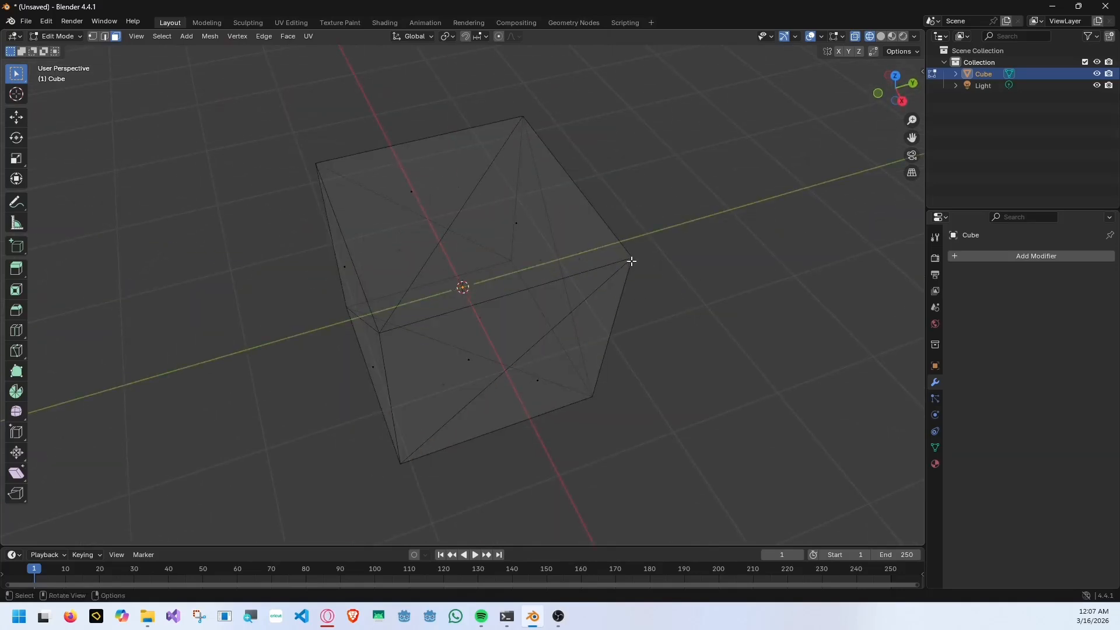
mouse_move(630, 260)
middle_down()
mouse_move(528, 218)
mouse_move(730, 244)
mouse_move(390, 159)
middle_up()
Switch the cube to Vertex Paint mode with Solid shading and view one side face head-on.
click(57, 36)
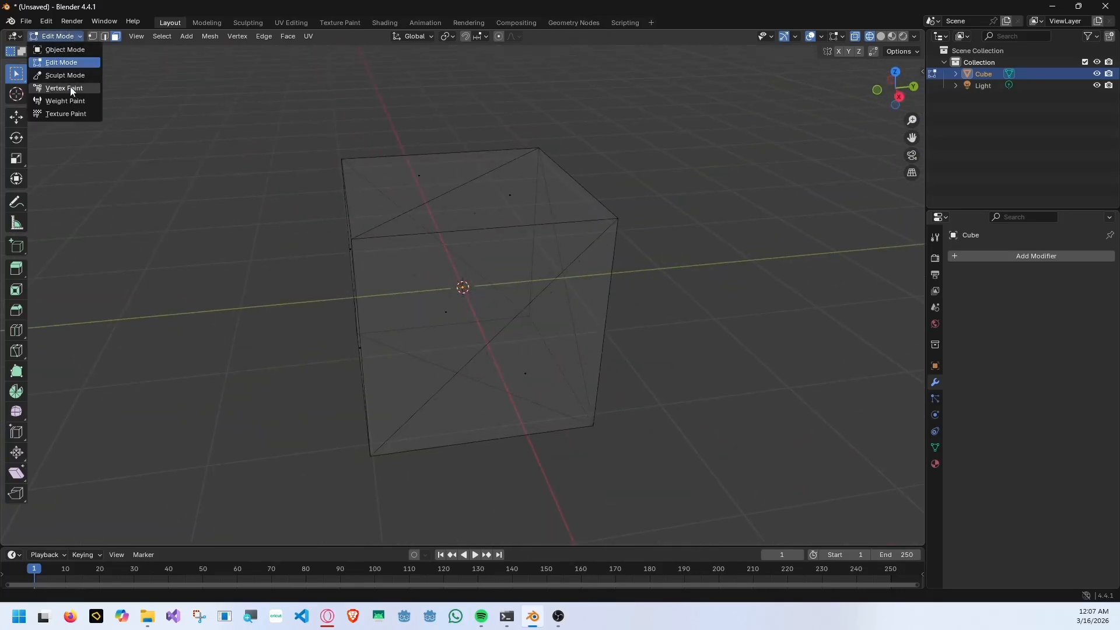
click(70, 86)
key(z)
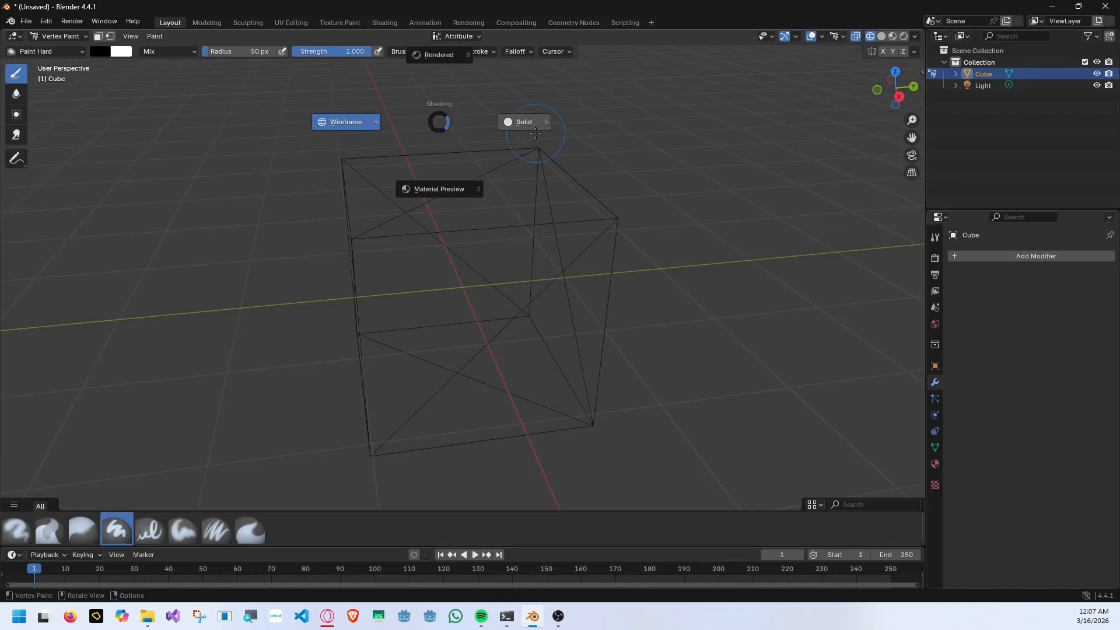
click(536, 133)
mouse_move(543, 135)
middle_down()
mouse_move(617, 159)
mouse_move(540, 105)
middle_up()
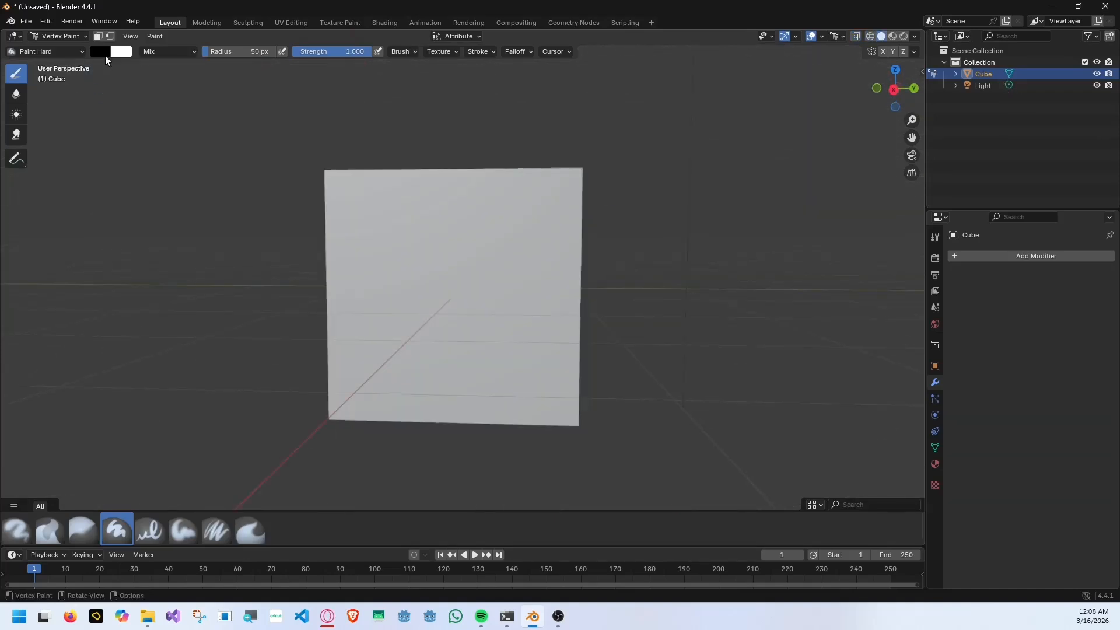
Set the brush colour to pure green and paint the front face's upper-left vertex.
click(104, 53)
drag(196, 96, 196, 63)
click(102, 86)
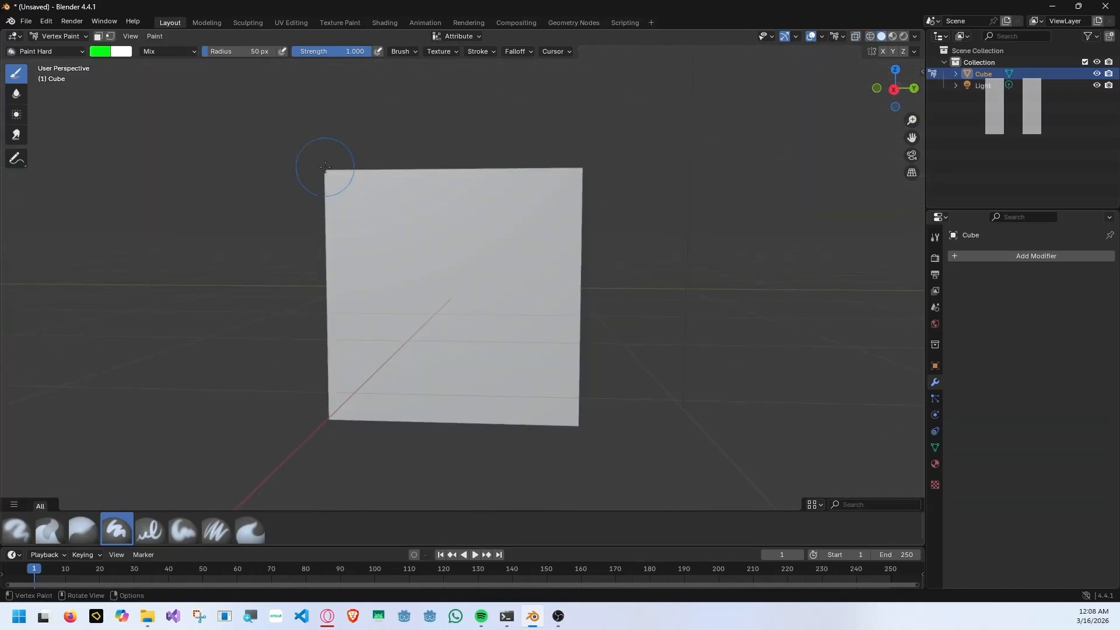
click(325, 167)
Set the brush colour to blue #1E00FF and paint the front face's upper-right vertex.
click(100, 52)
click(183, 91)
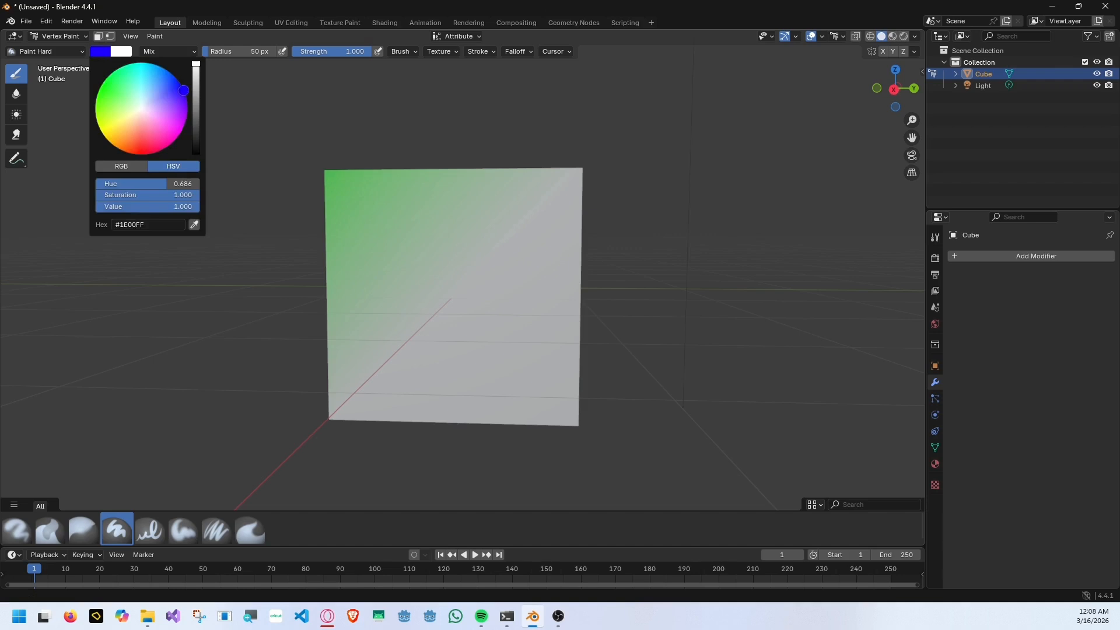
click(580, 176)
Set the brush colour to red and paint the front face's lower-left vertex.
click(101, 51)
click(143, 154)
click(331, 417)
middle_drag(675, 316, 682, 314)
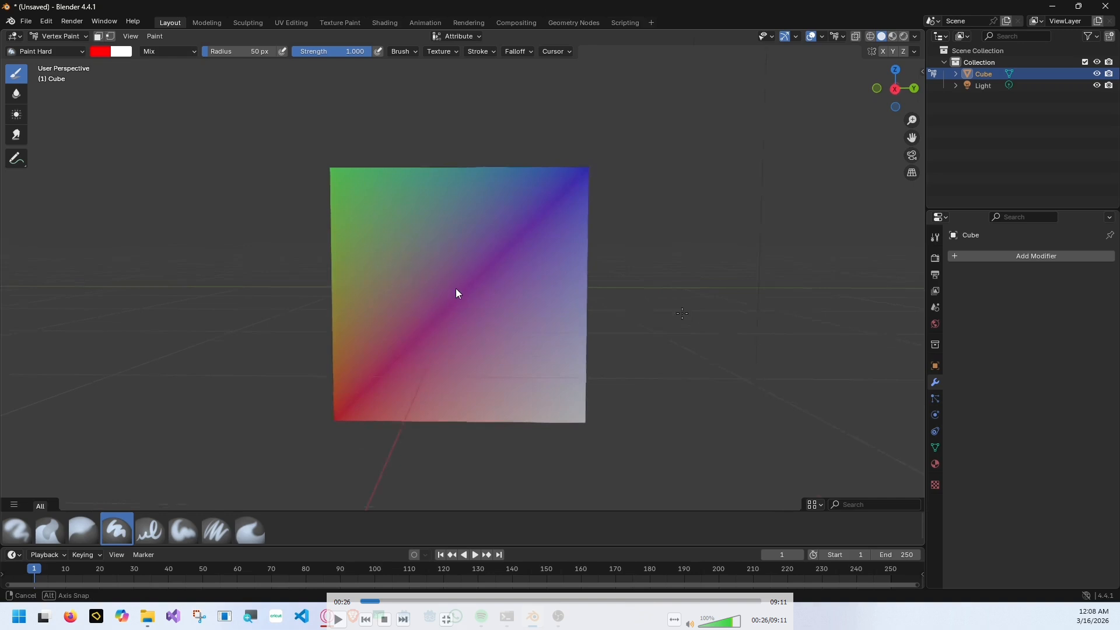
Set the brush colour to cyan and paint the front face's lower-right vertex.
middle_drag(682, 313, 679, 317)
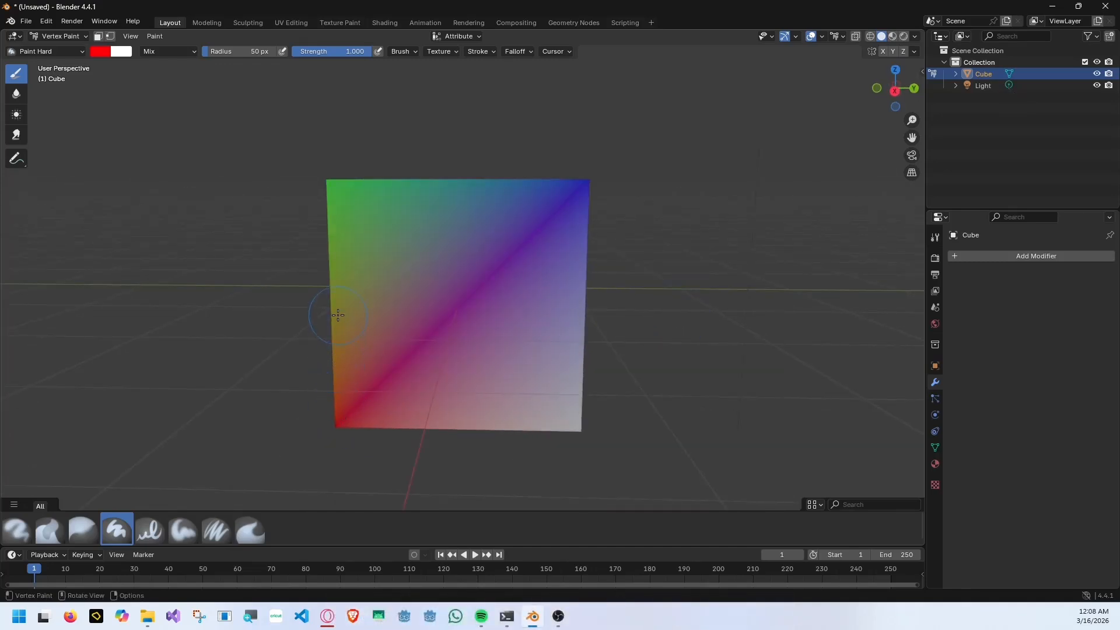
scroll(443, 187, up, 3)
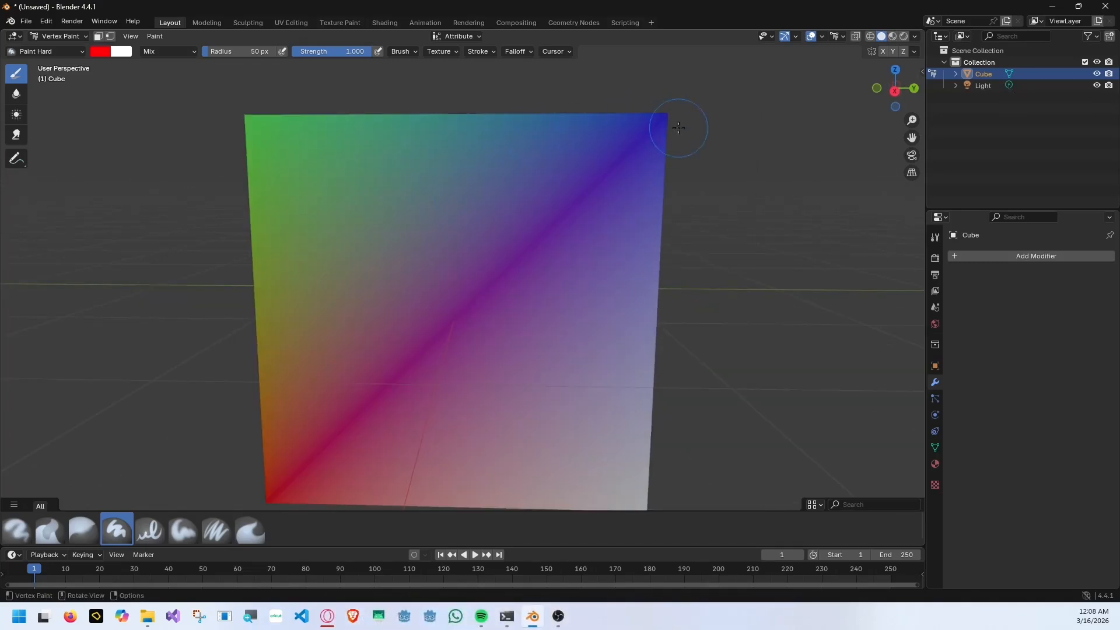
click(100, 51)
click(143, 65)
scroll(627, 392, down, 3)
click(594, 425)
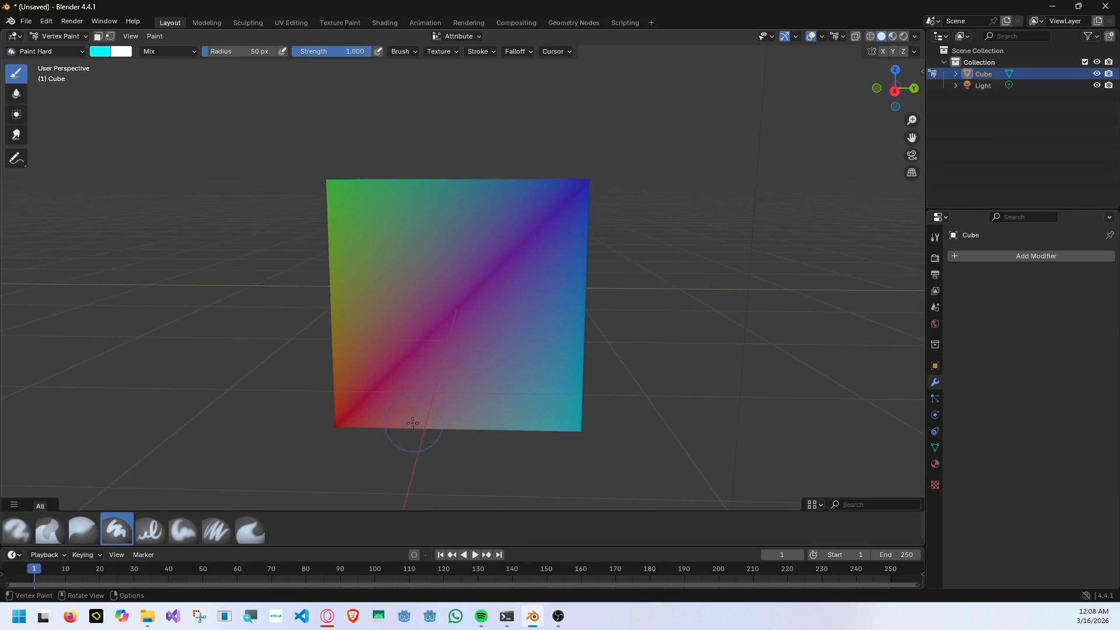
Set the brush colour to black and paint the top face's rear vertex on the green side.
middle_drag(448, 320, 350, 210)
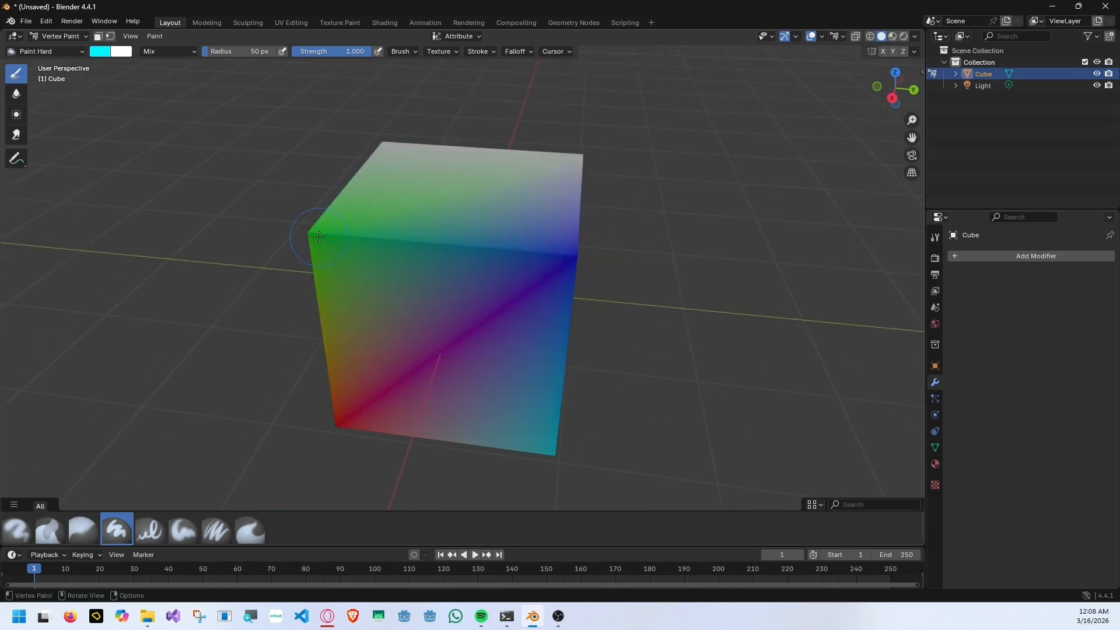
click(100, 51)
click(195, 153)
click(385, 144)
Set the brush colour back to white and view the painted cube from its other side.
click(100, 52)
click(195, 63)
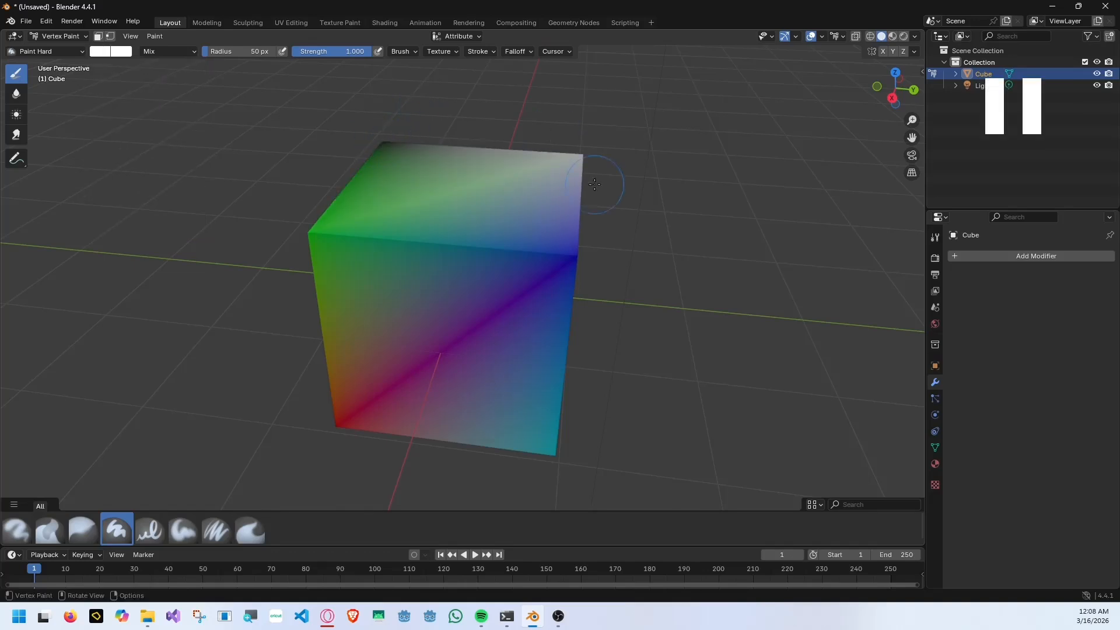
mouse_move(474, 265)
middle_down()
mouse_move(488, 220)
mouse_move(316, 319)
middle_up()
key(space)
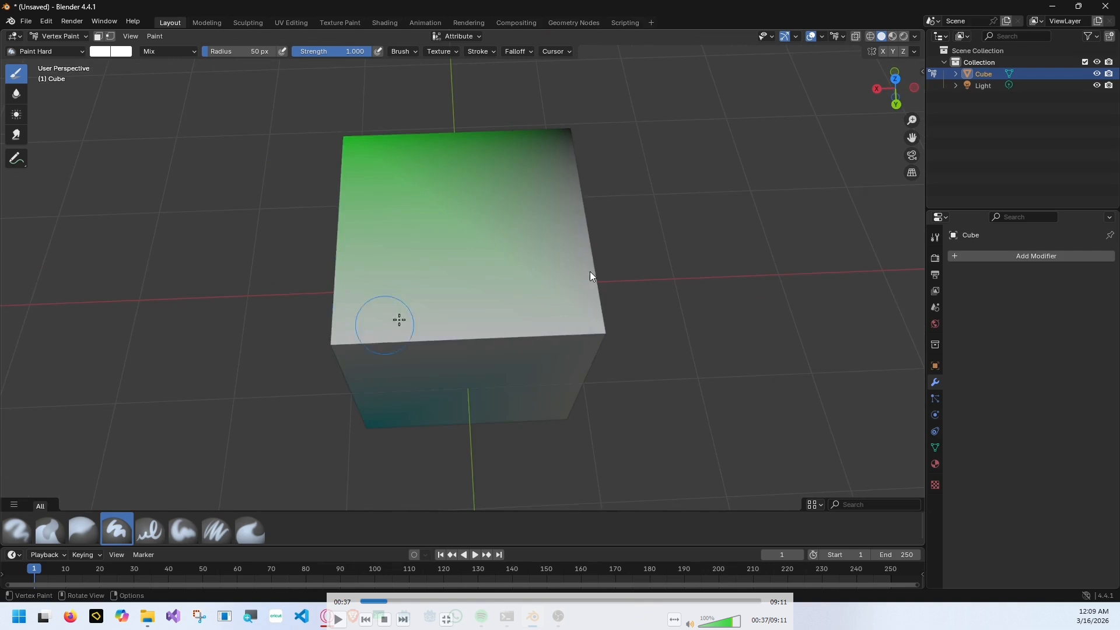
key(space)
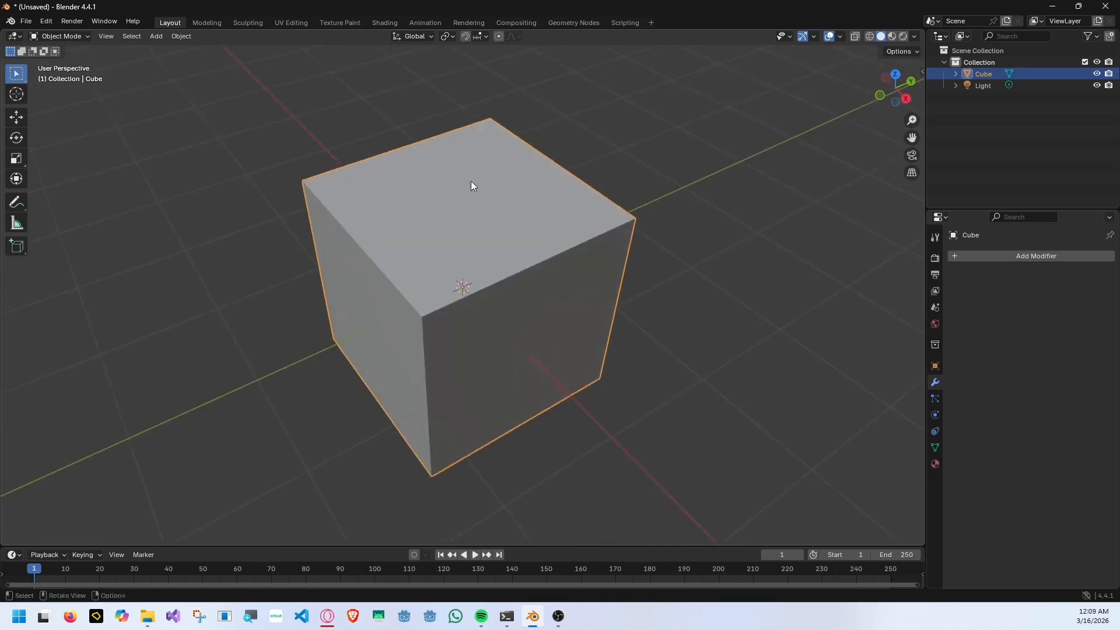
Enter Edit Mode on the cube and switch to edge selection.
click(61, 36)
click(75, 63)
middle_drag(462, 225, 517, 232)
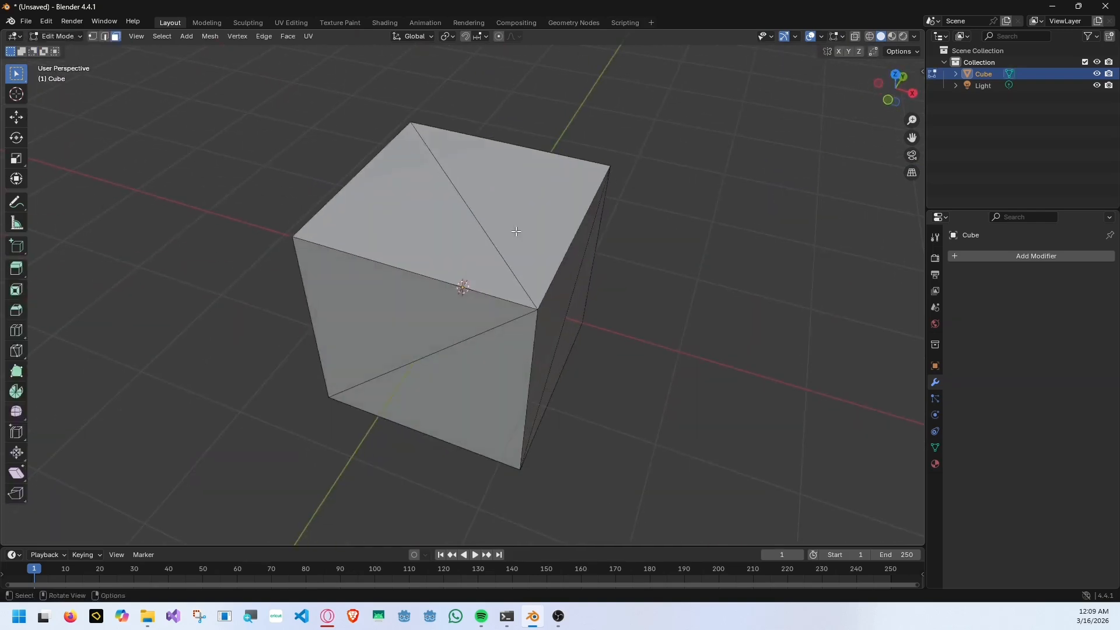
key(2)
Select the cube's outer edges along which it unfolds, around its top, sides and bottom, and mark them as seams.
click(414, 273)
mouse_move(350, 238)
middle_down()
mouse_move(395, 243)
mouse_move(358, 257)
middle_up()
shift+click(532, 192)
middle_drag(513, 343, 515, 276)
shift+click(442, 292)
shift+click(596, 290)
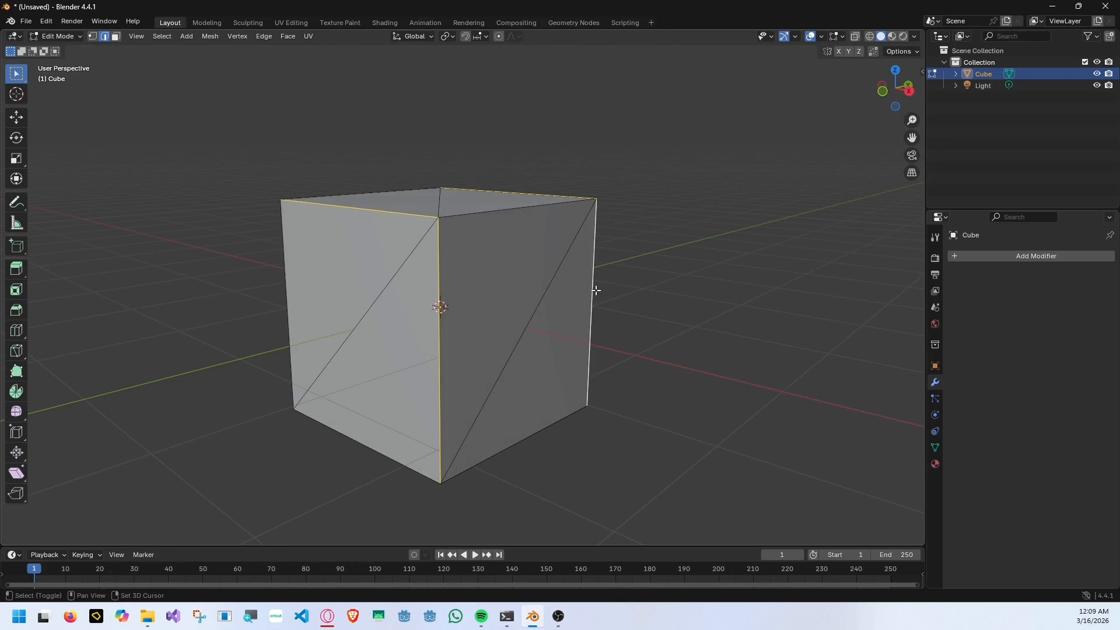
middle_drag(452, 324, 581, 264)
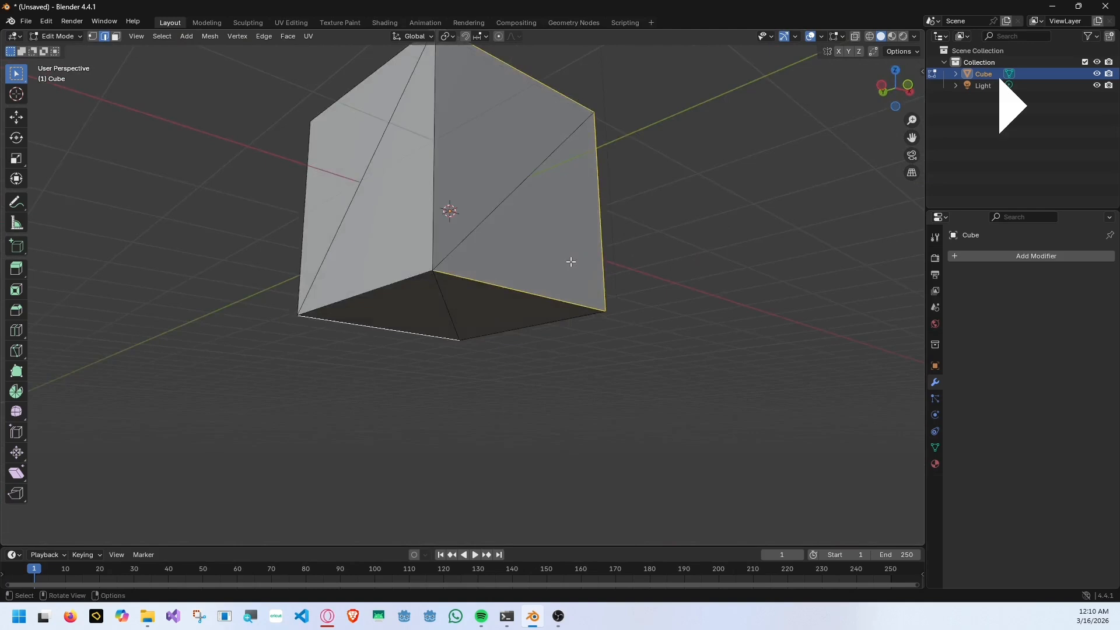
scroll(571, 260, down, 3)
middle_drag(417, 124, 400, 172)
middle_drag(530, 263, 415, 237)
middle_drag(507, 301, 453, 201)
key(F3)
text(sea)
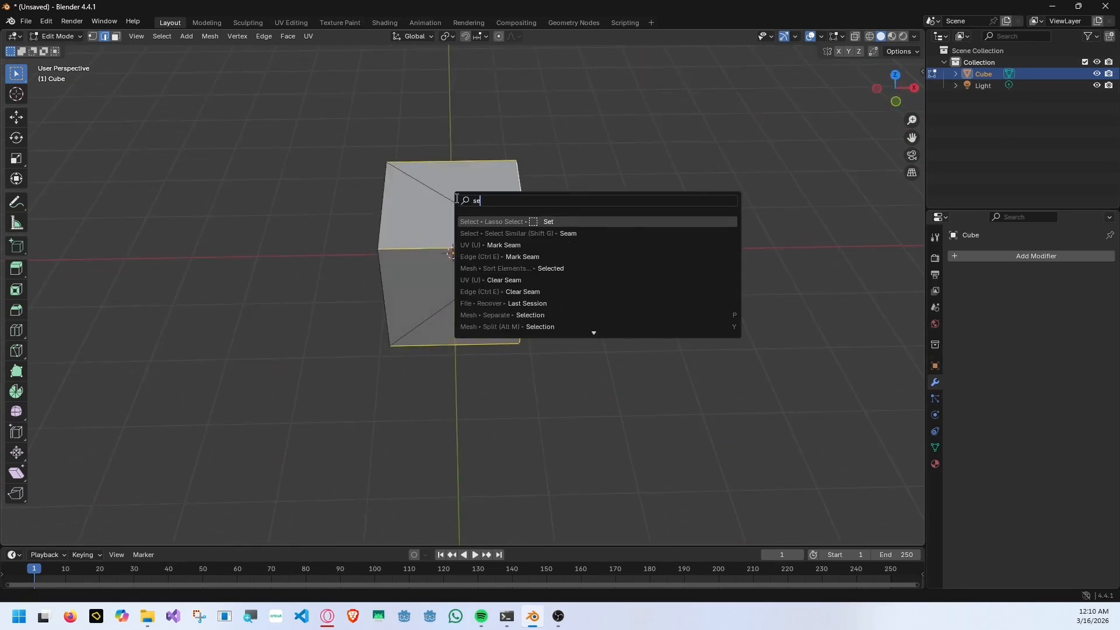
click(540, 234)
click(584, 202)
Select the cube's entire mesh and split the 3D viewport vertically into two side-by-side areas.
mouse_move(583, 198)
middle_down()
mouse_move(460, 154)
mouse_move(707, 102)
mouse_move(606, 197)
middle_up()
key(a)
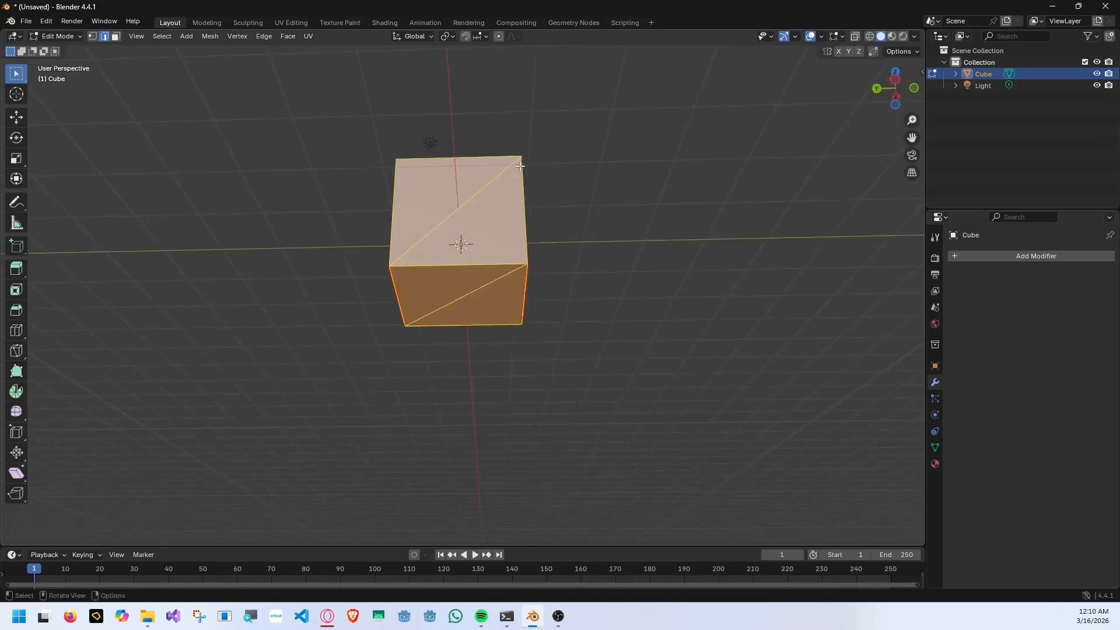
right_click(488, 29)
click(488, 41)
click(437, 201)
Unwrap the selected cube mesh along its marked seams and turn the second viewport into a UV editor.
key(F3)
text(unz)
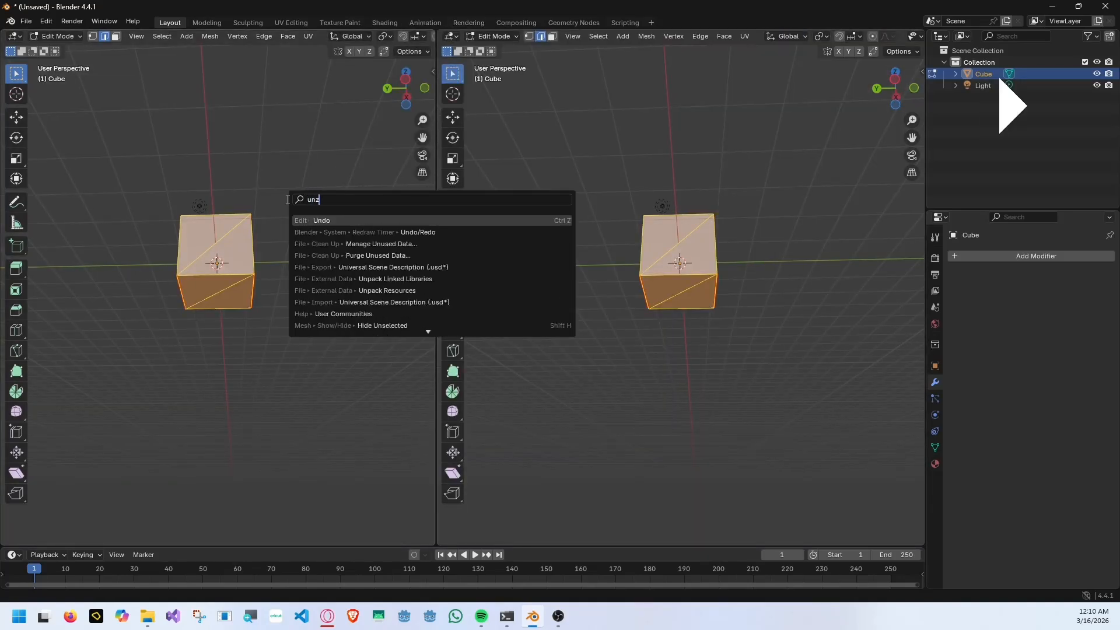
key(BackSpace)
text(wrap)
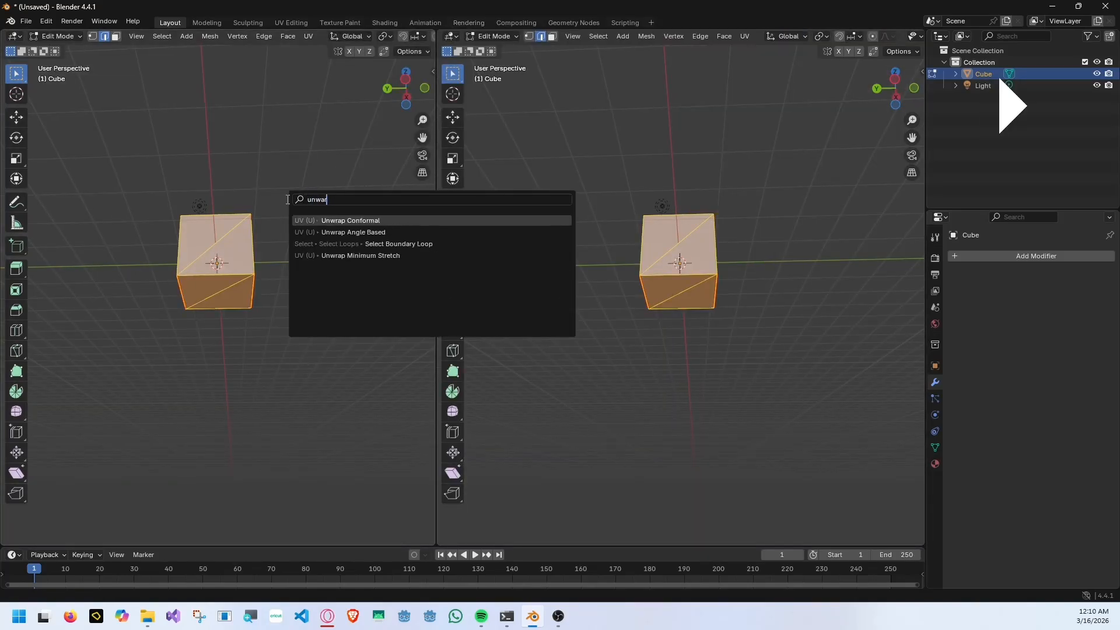
key(Return)
click(451, 37)
click(484, 94)
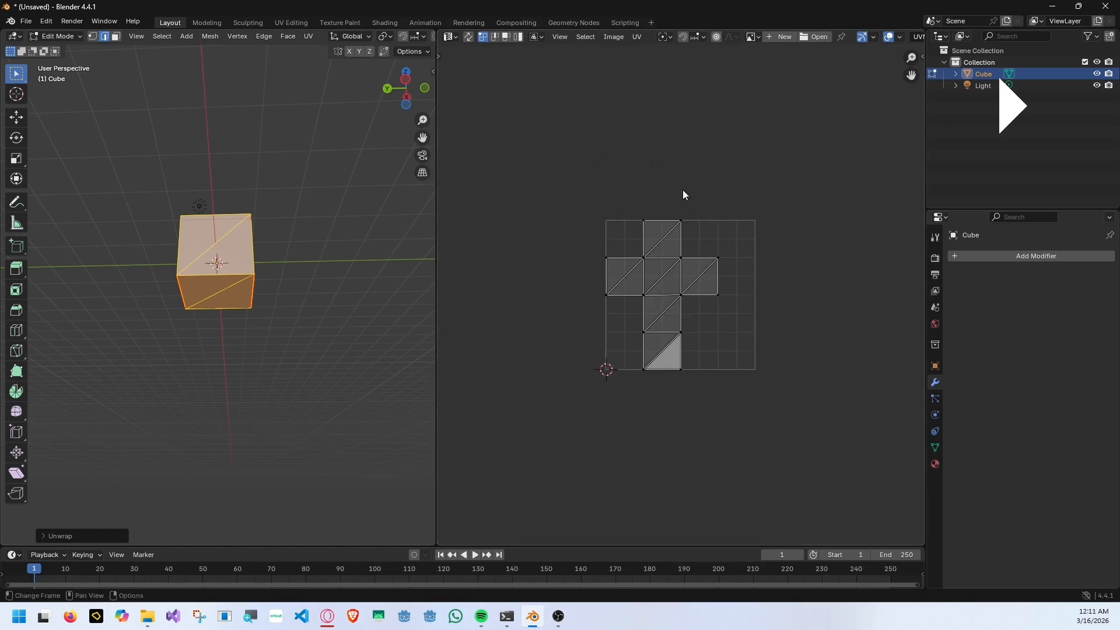
scroll(683, 190, up, 3)
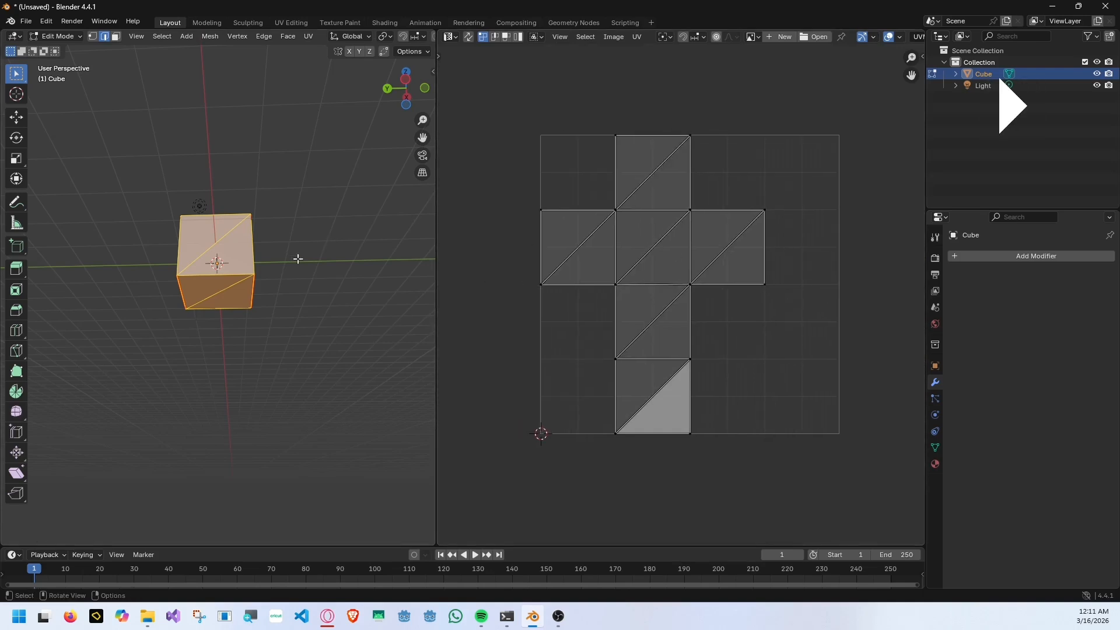
Unwrap the whole cube mesh with Smart UV Project.
key(F3)
text(unwrap)
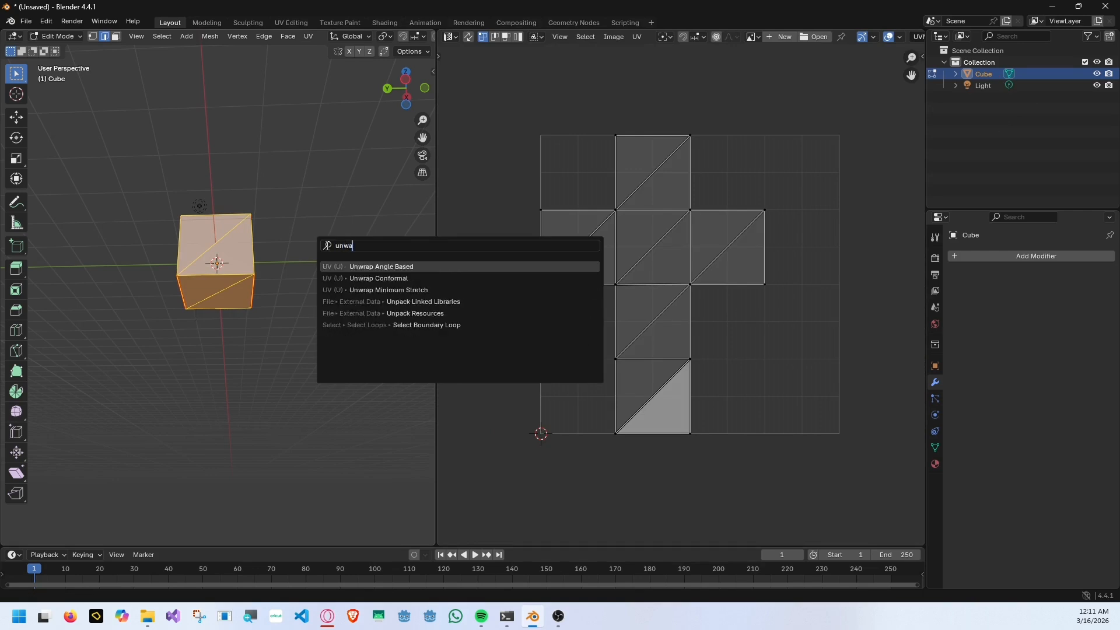
key(BackSpace)
key(BackSpace)
key(BackSpace)
key(BackSpace)
key(BackSpace)
key(BackSpace)
text(smart)
key(Return)
click(320, 356)
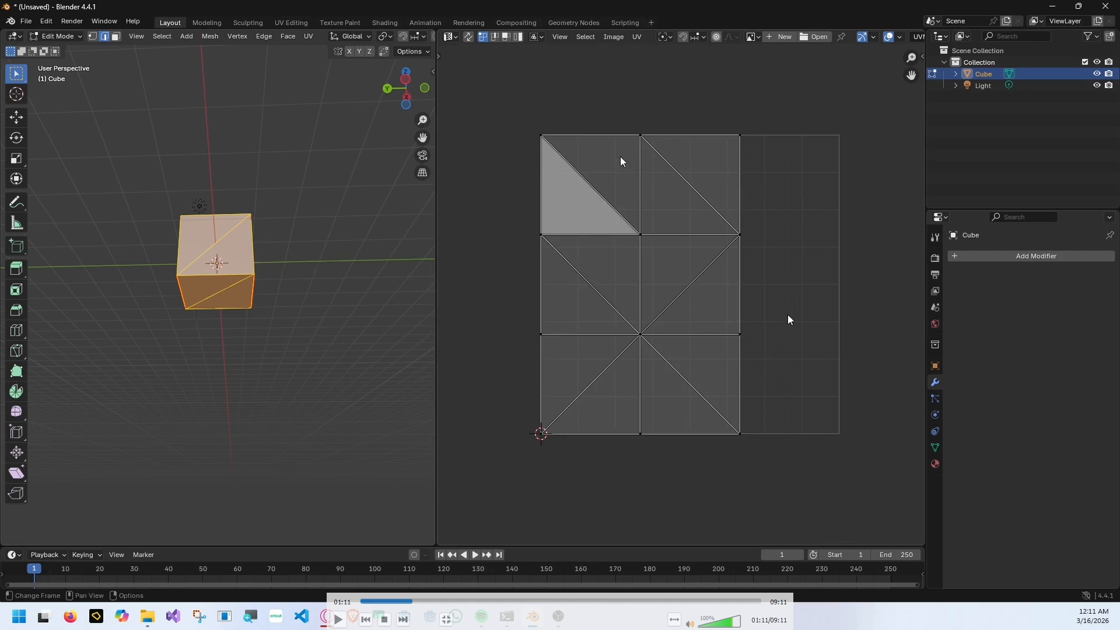
Switch to face selection and select individual triangles on several sides of the cube to inspect their matching UV faces.
key(space)
click(235, 247)
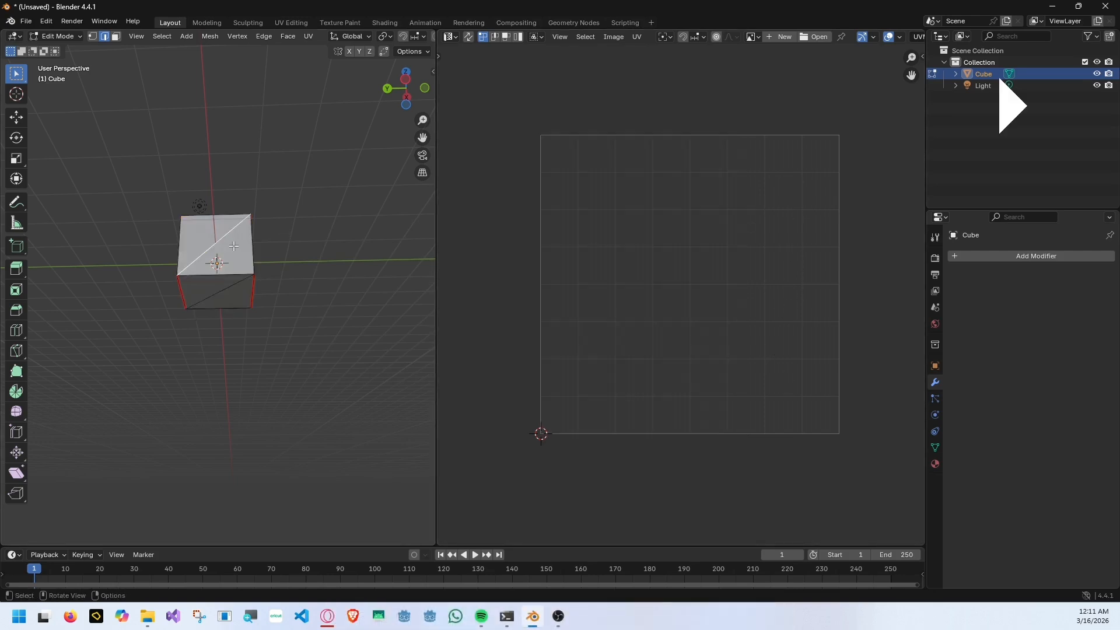
key(3)
click(210, 236)
shift+click(235, 248)
click(202, 285)
shift+click(240, 296)
click(232, 237)
shift+click(244, 267)
middle_drag(278, 276, 175, 286)
click(229, 248)
shift+click(250, 272)
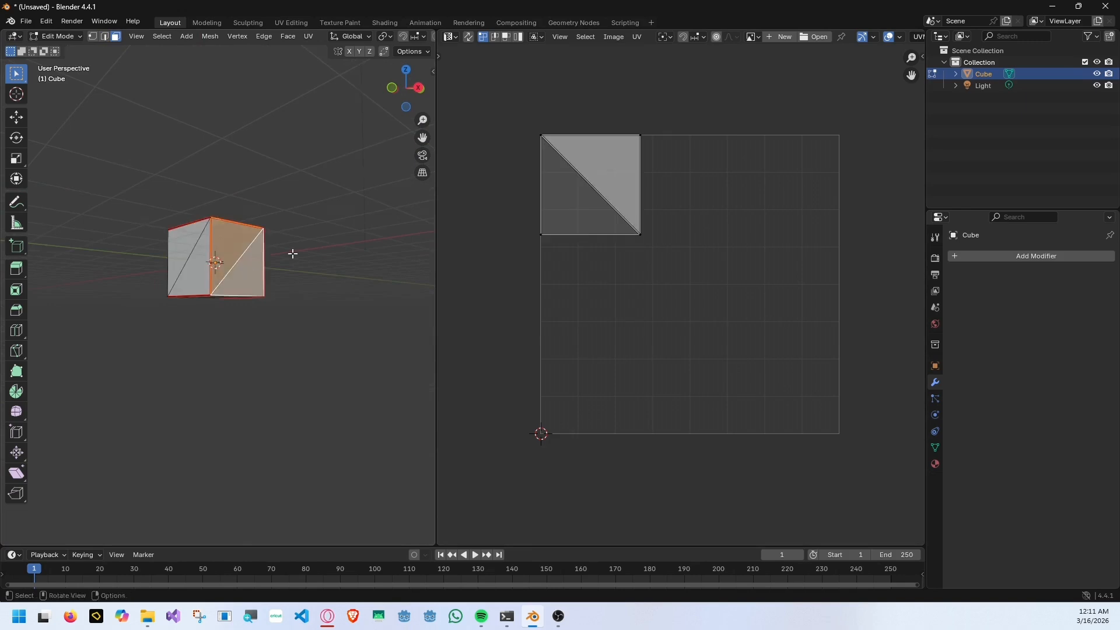
Select the entire cube mesh and run Smart UV Project again with a margin separating the UV islands.
middle_drag(292, 253, 271, 279)
key(a)
key(u)
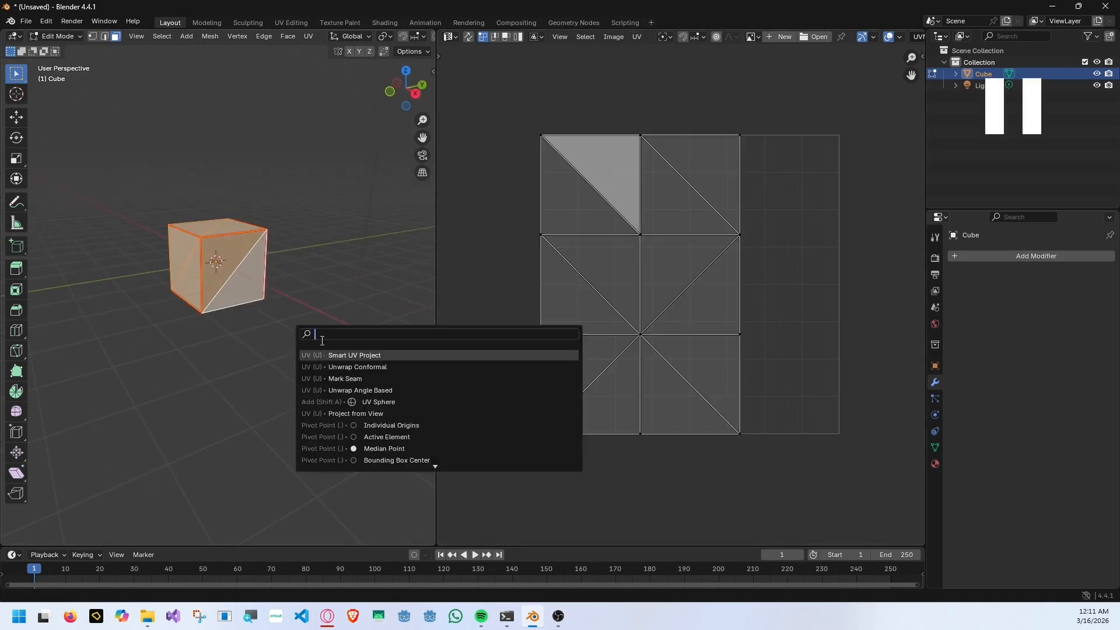
click(352, 357)
click(355, 469)
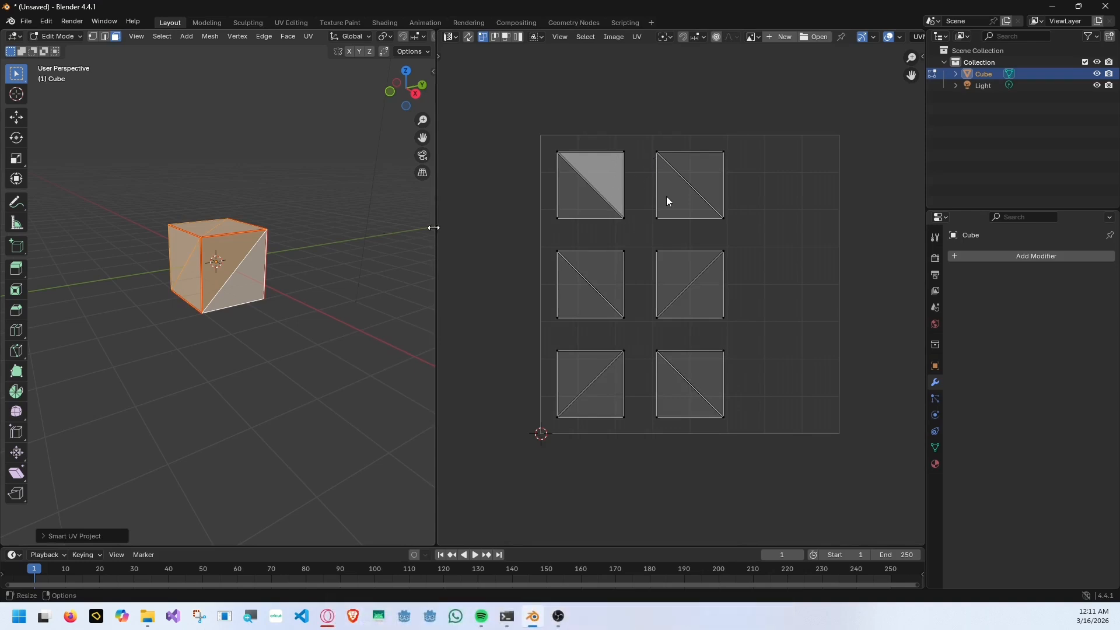
key(space)
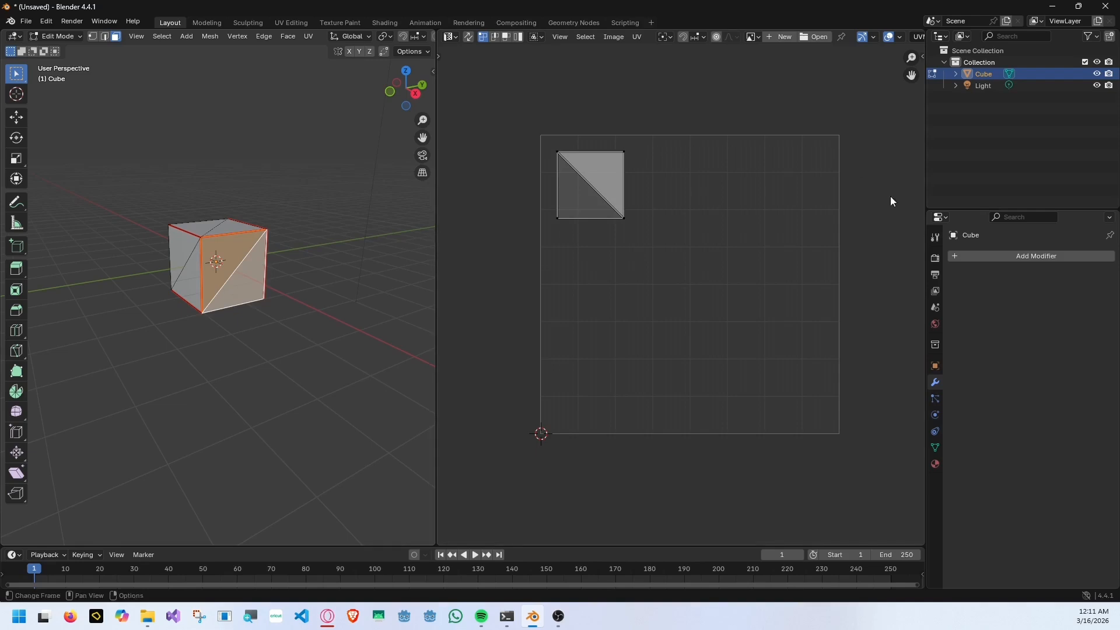
key(space)
key(space)
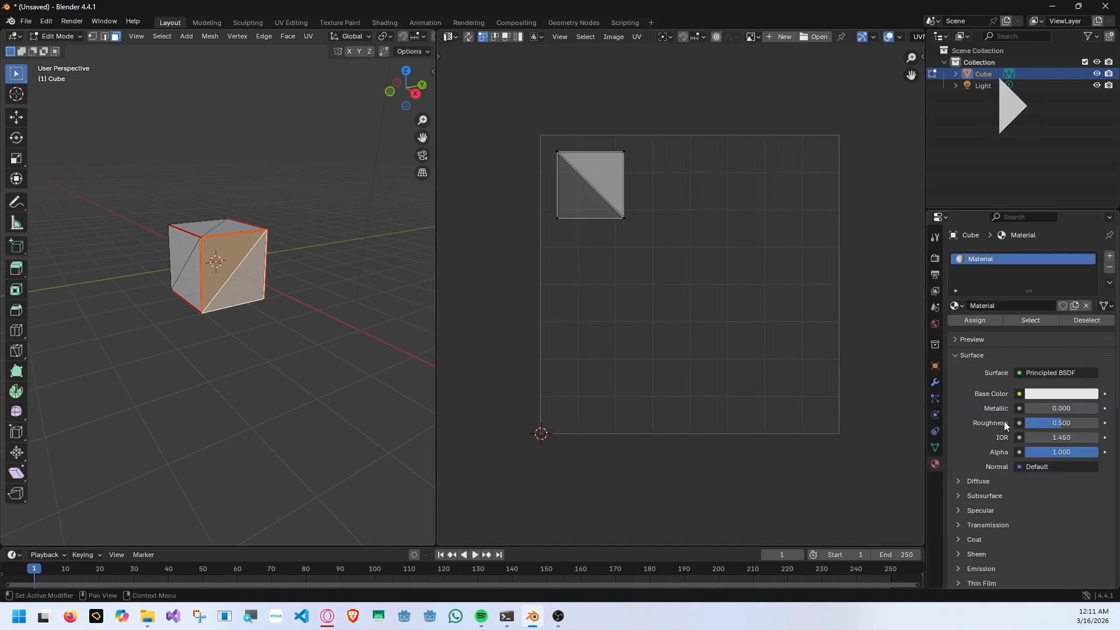
key(space)
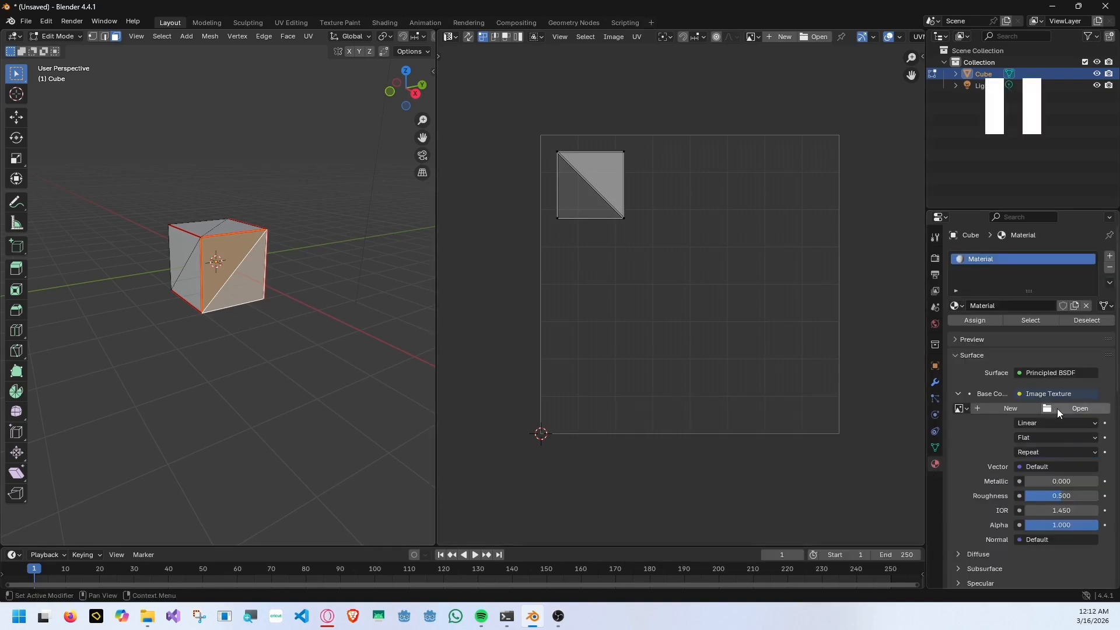
key(space)
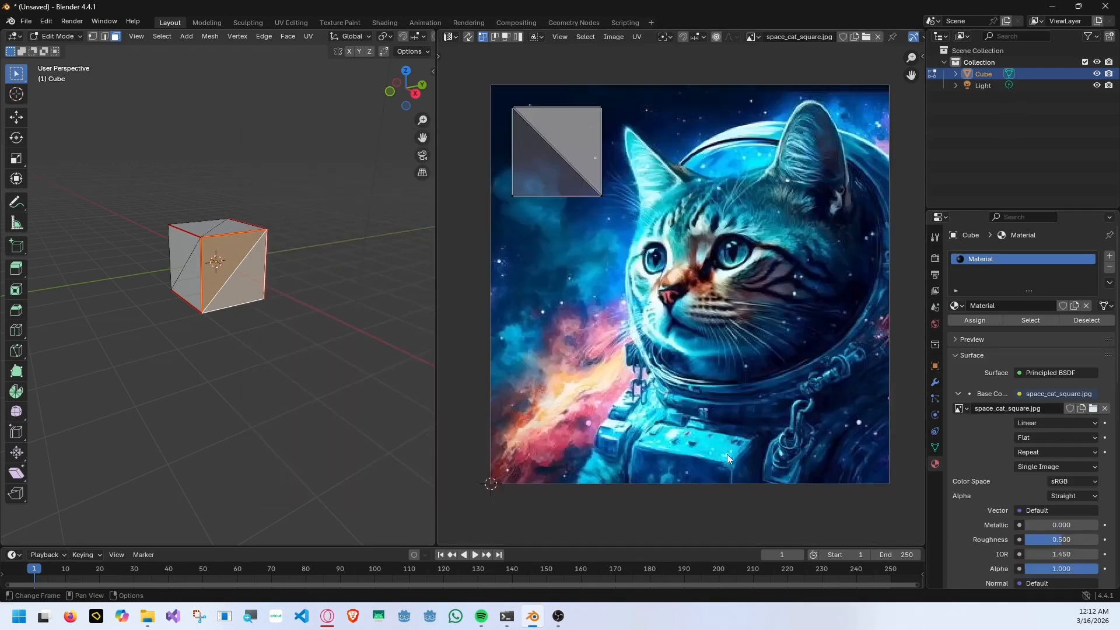
key(space)
key(space)
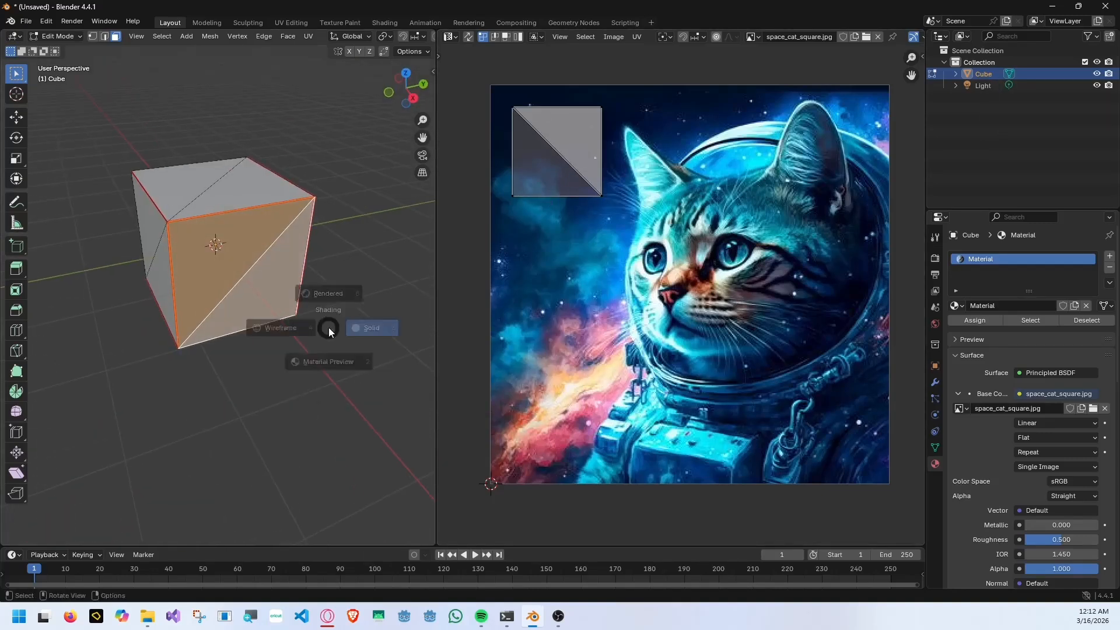
key(space)
key(space)
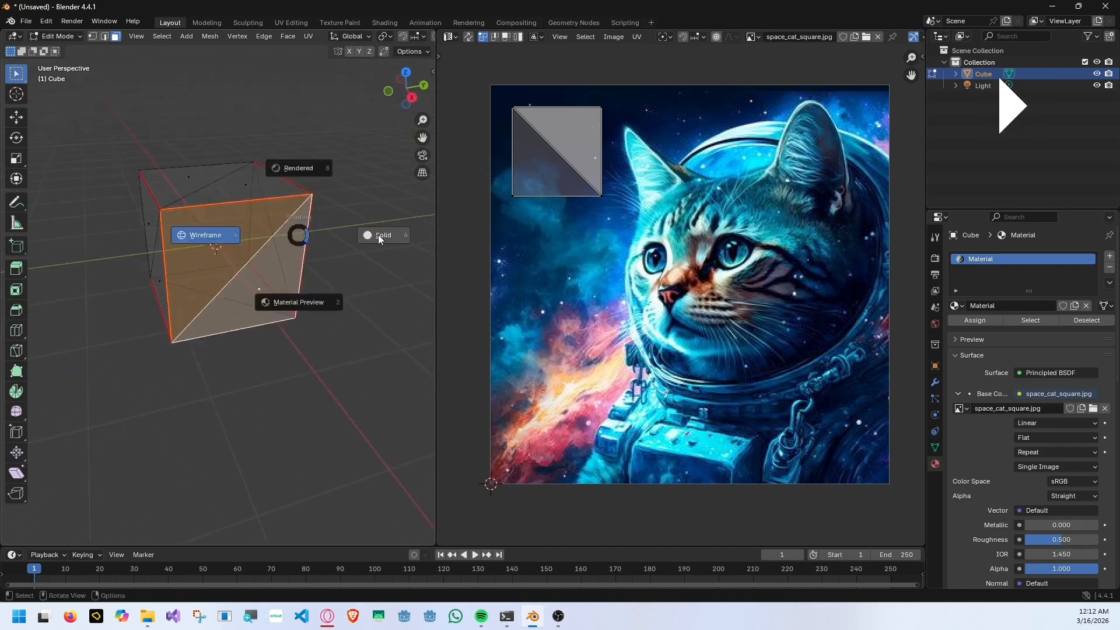
key(space)
key(space)
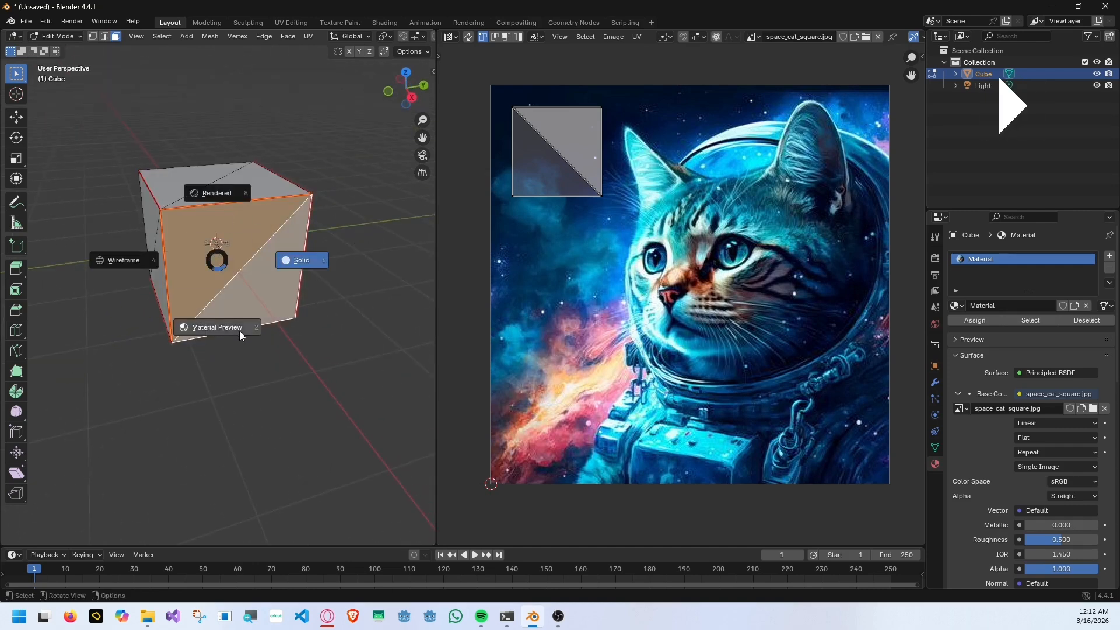
key(space)
key(space)
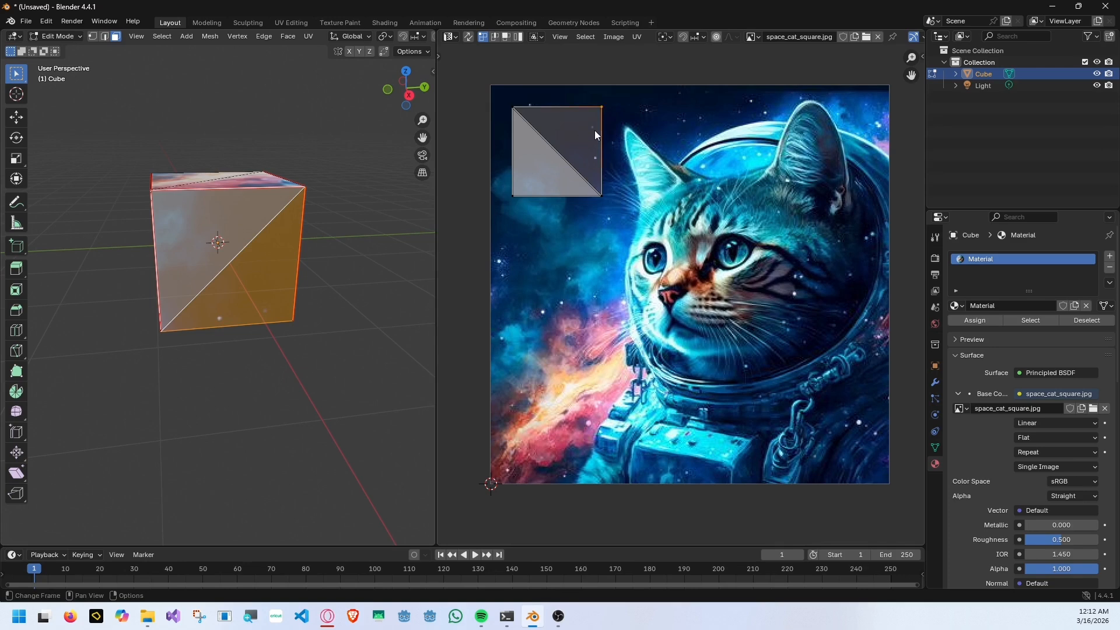
key(space)
key(space)
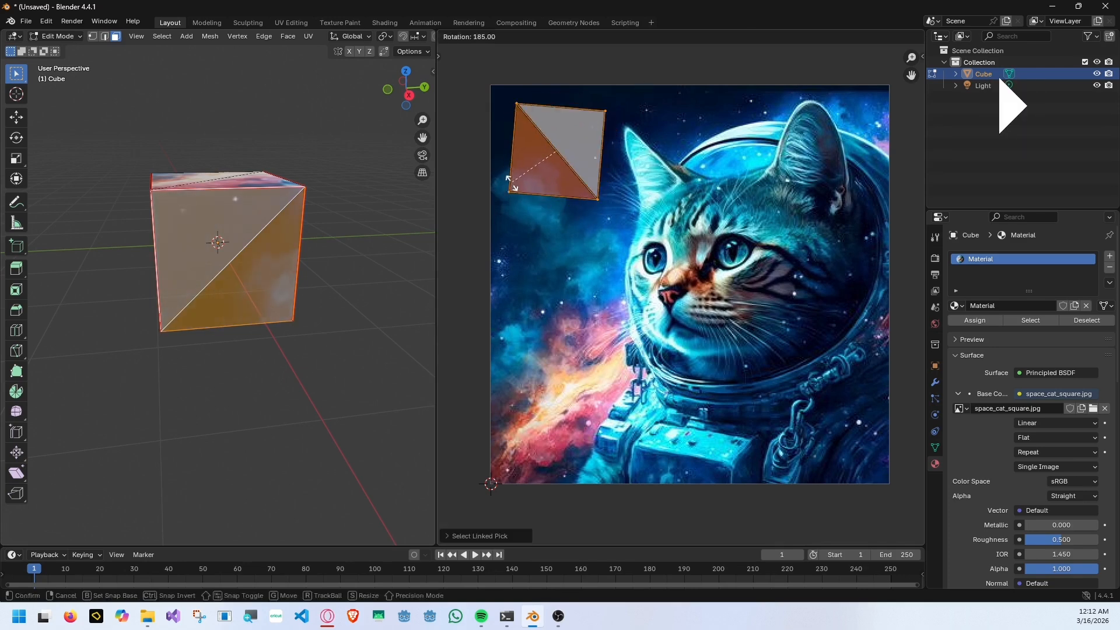
key(space)
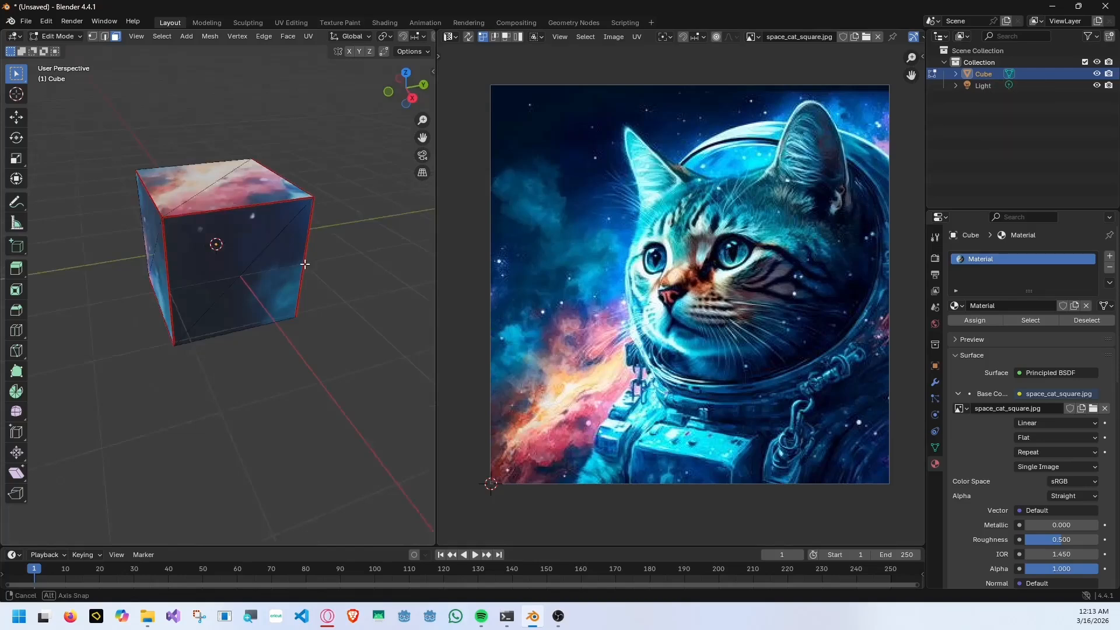
key(space)
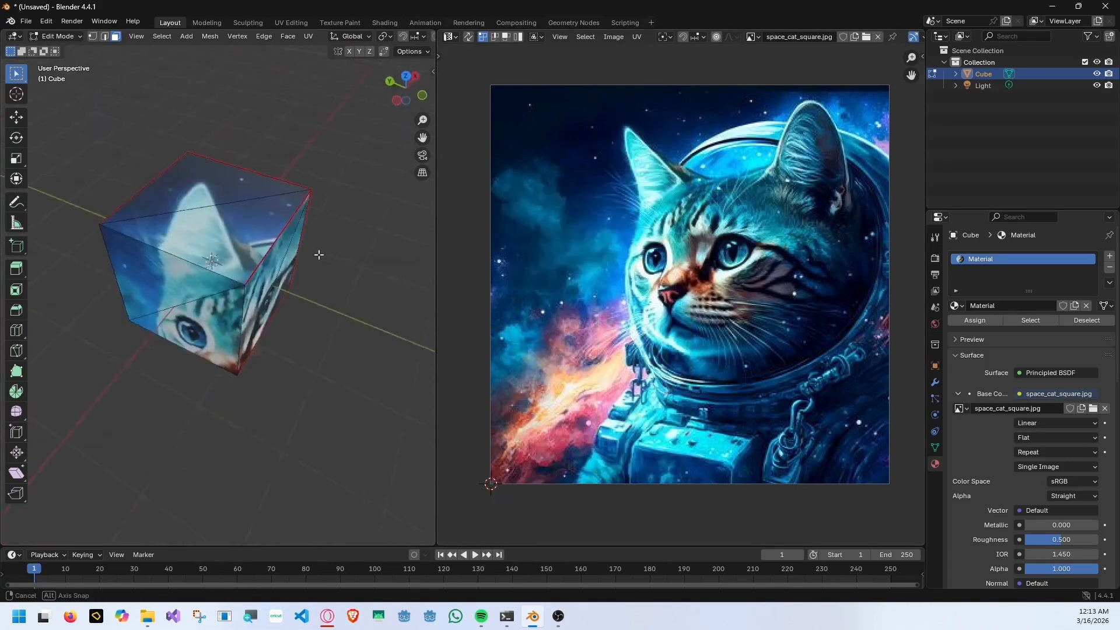
Start saving the Blender file and browse to the Temp folder on the Desktop.
key(ctrl+s)
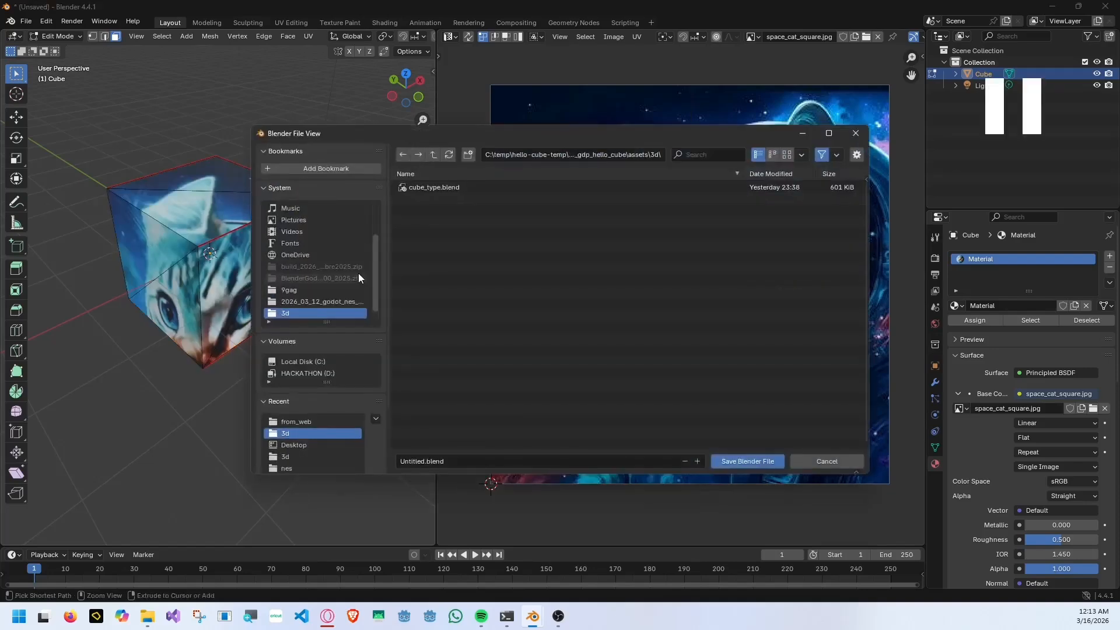
key(space)
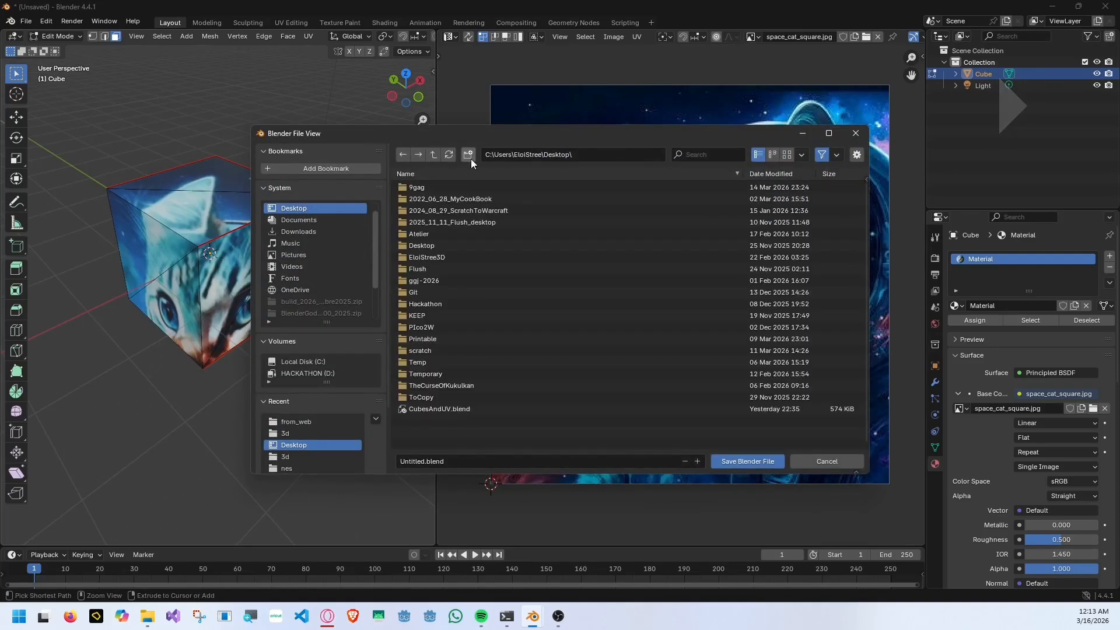
text(mp)
key(Return)
click(443, 269)
key(t)
double_click(307, 373)
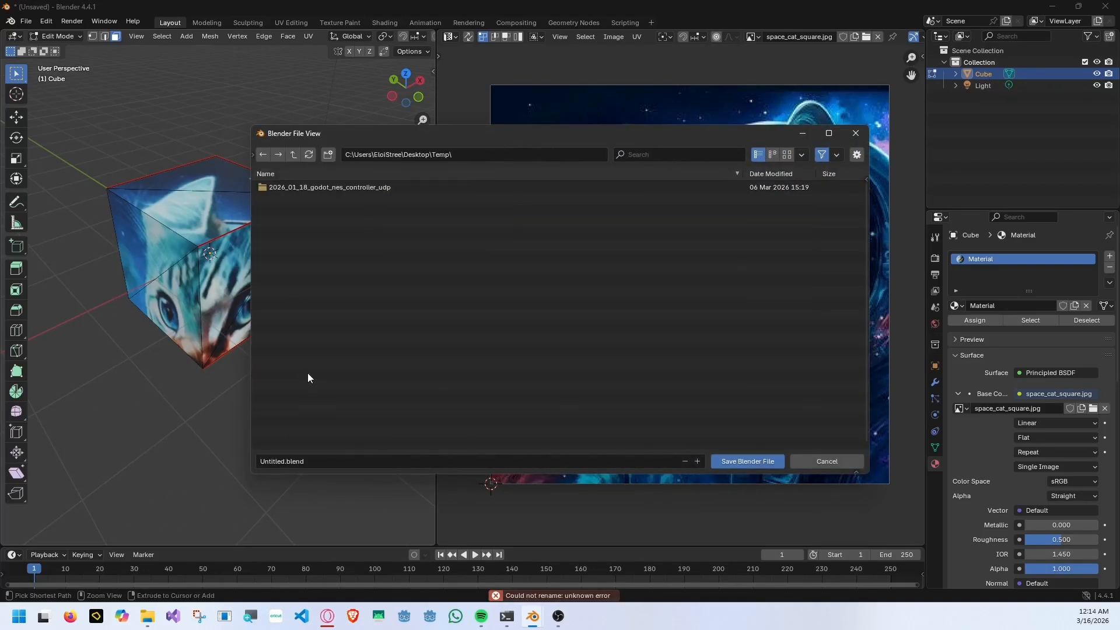
Name the file MonCube and save it in the Temp folder.
click(382, 462)
text(MonJoliCube)
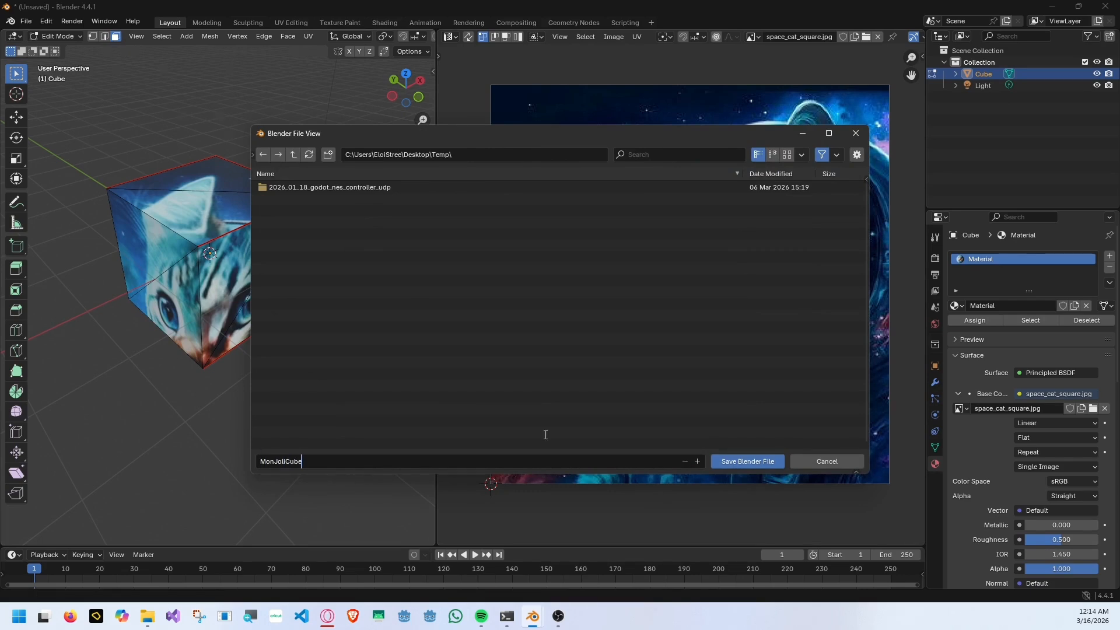
key(BackSpace)
key(BackSpace)
key(BackSpace)
key(BackSpace)
click(760, 464)
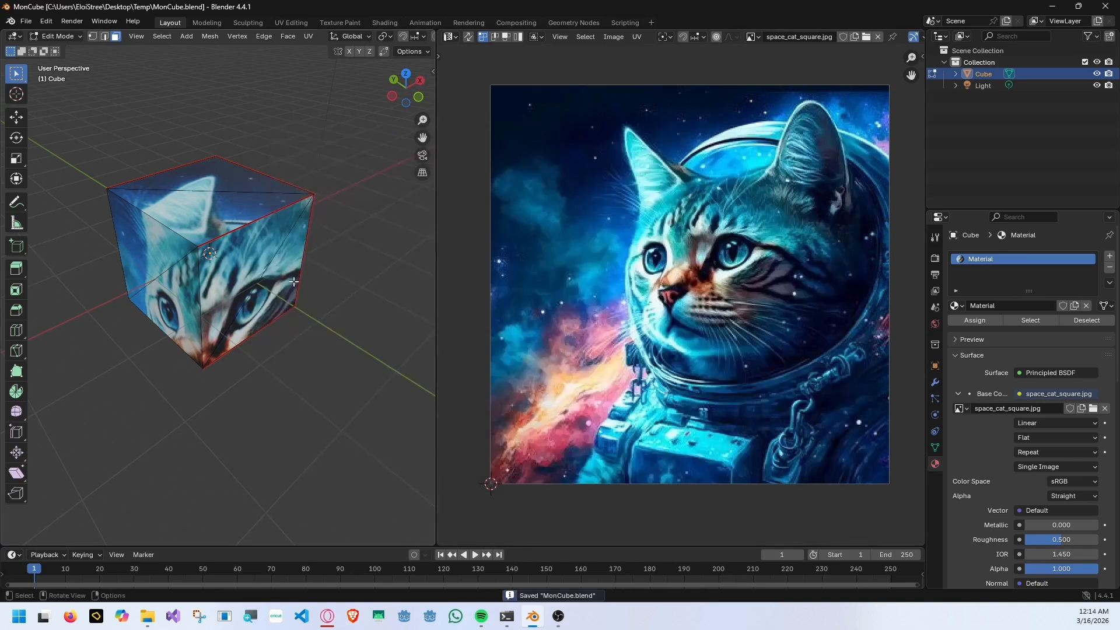
Expand the cube's hierarchy in the outliner and rename its mesh data as CubeMesh.
middle_drag(327, 339, 350, 333)
click(955, 75)
click(968, 86)
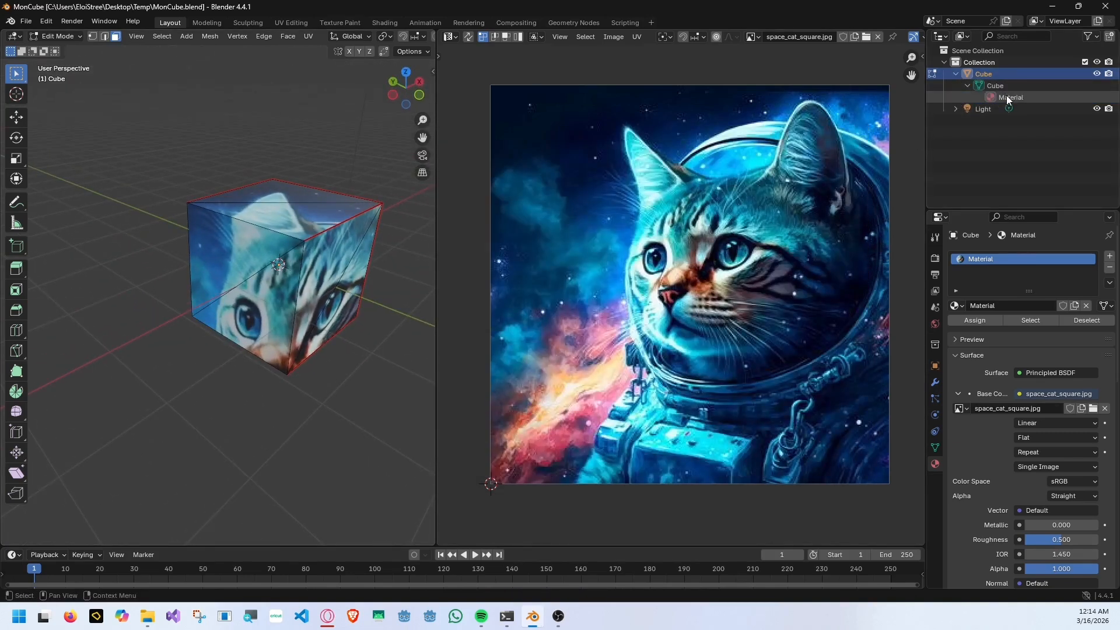
click(1007, 96)
click(1016, 86)
double_click(1005, 86)
text(Mesh)
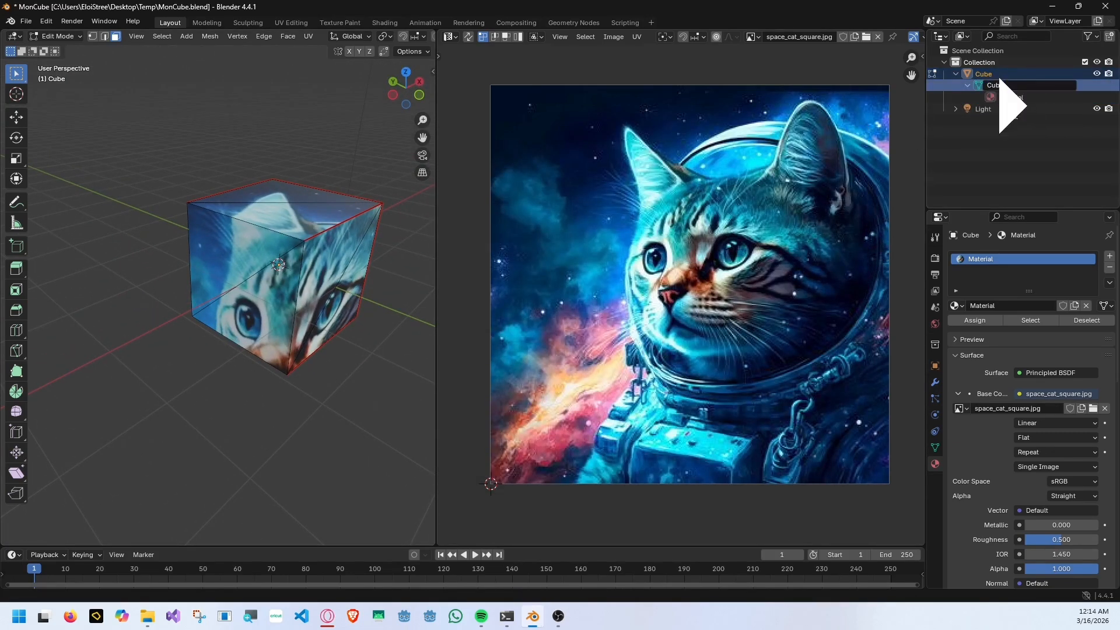
key(Return)
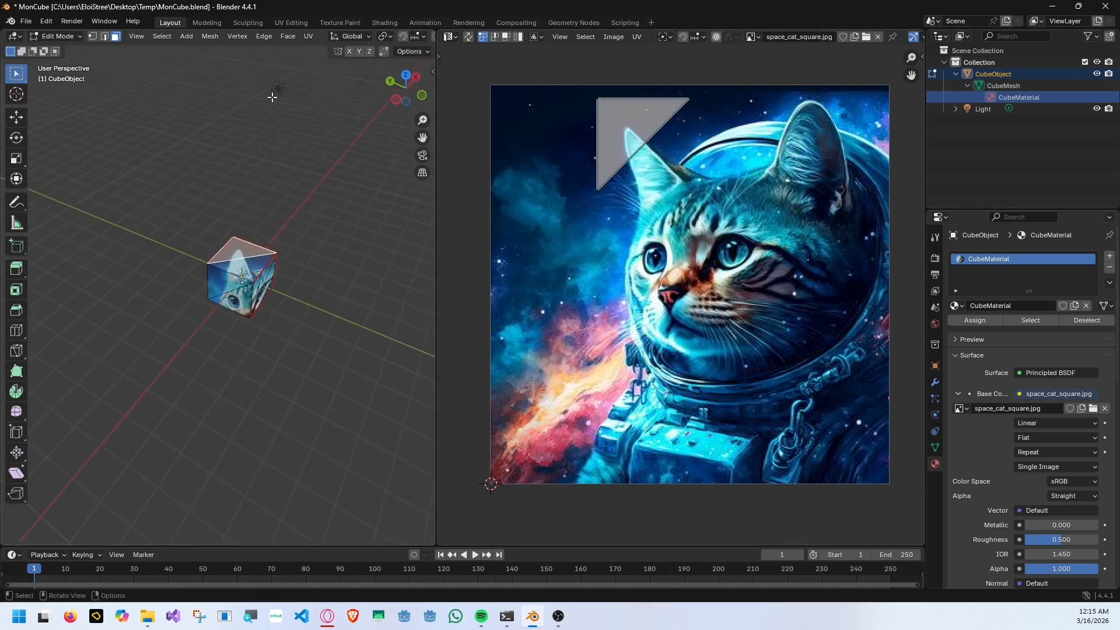
Switch to Object Mode and delete the light from the scene.
click(70, 49)
click(279, 88)
key(Delete)
scroll(284, 277, up, 5)
Show the cube's transform values and try scaling the object uniformly by 0.5 in Object Mode.
click(284, 279)
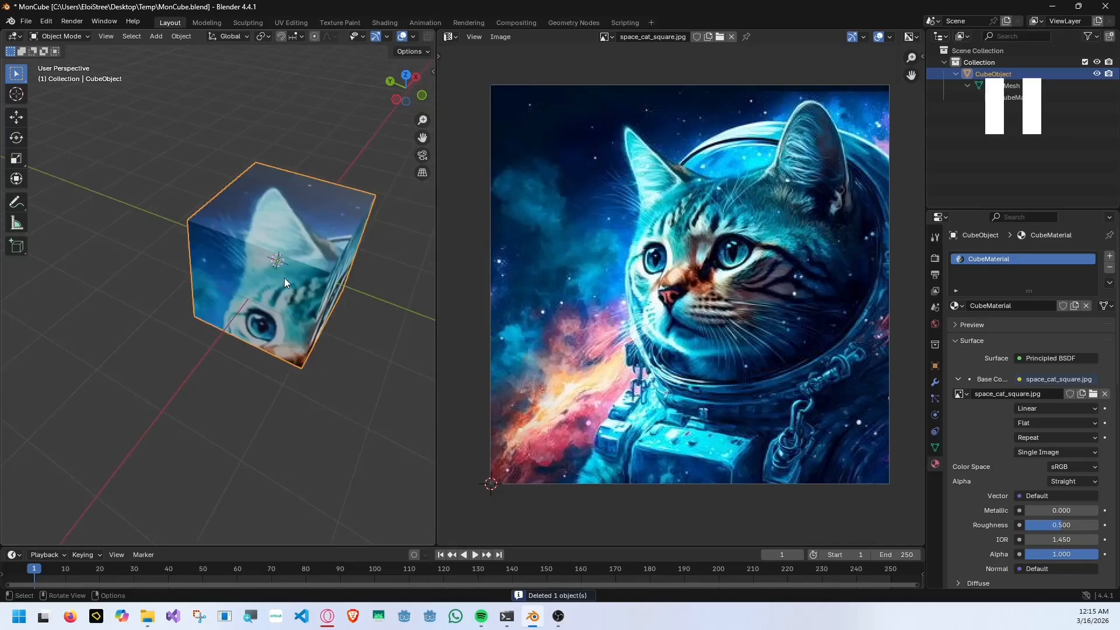
mouse_move(285, 278)
middle_down()
mouse_move(341, 214)
mouse_move(270, 303)
mouse_move(299, 264)
middle_up()
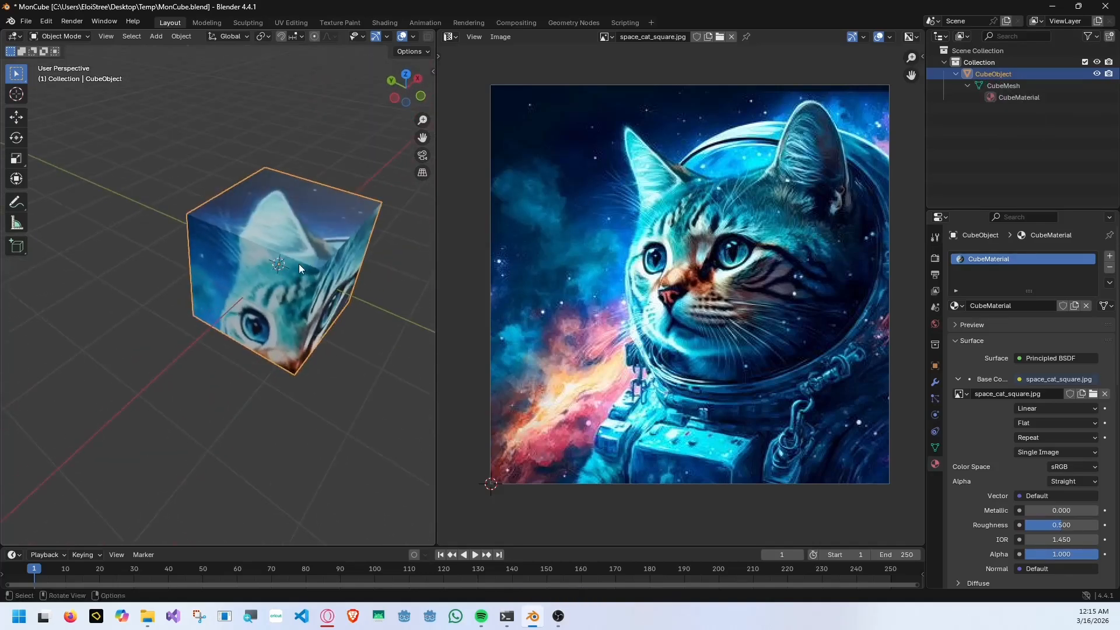
text(ns0.5)
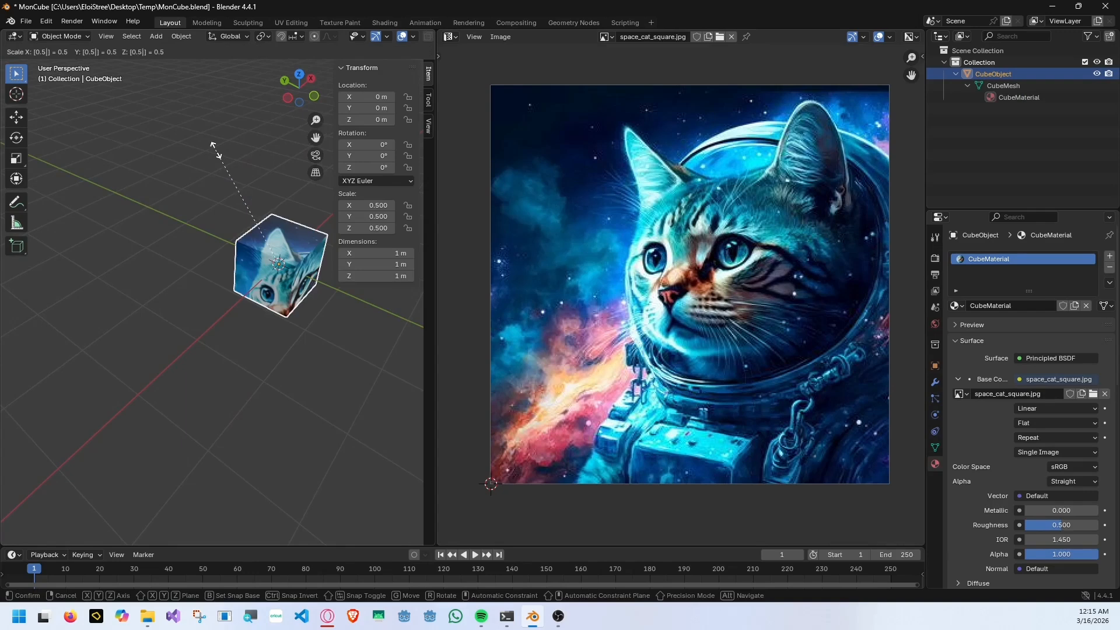
key(Return)
scroll(363, 333, up, 2)
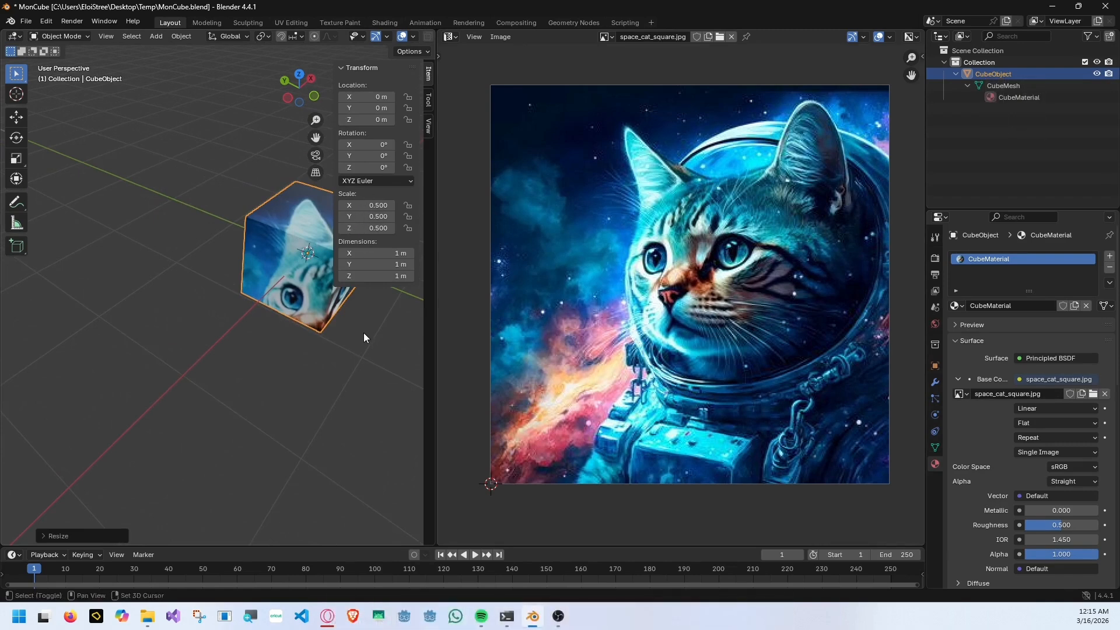
shift+middle_drag(363, 332, 278, 334)
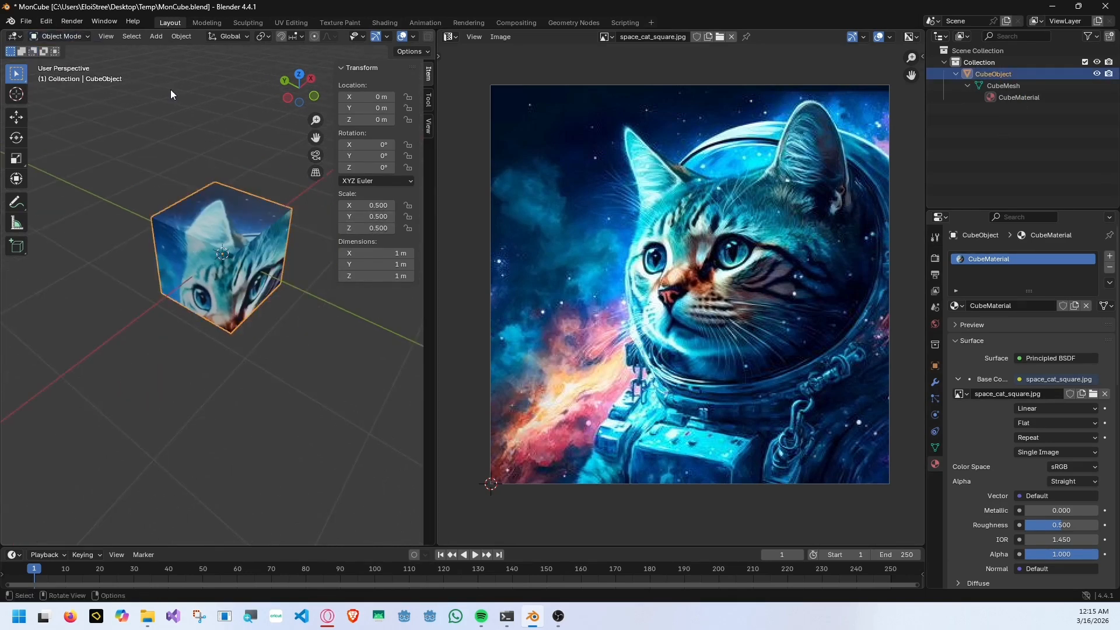
Undo the object-level scaling of the cube and enter Edit Mode.
key(ctrl+z)
click(75, 38)
click(61, 54)
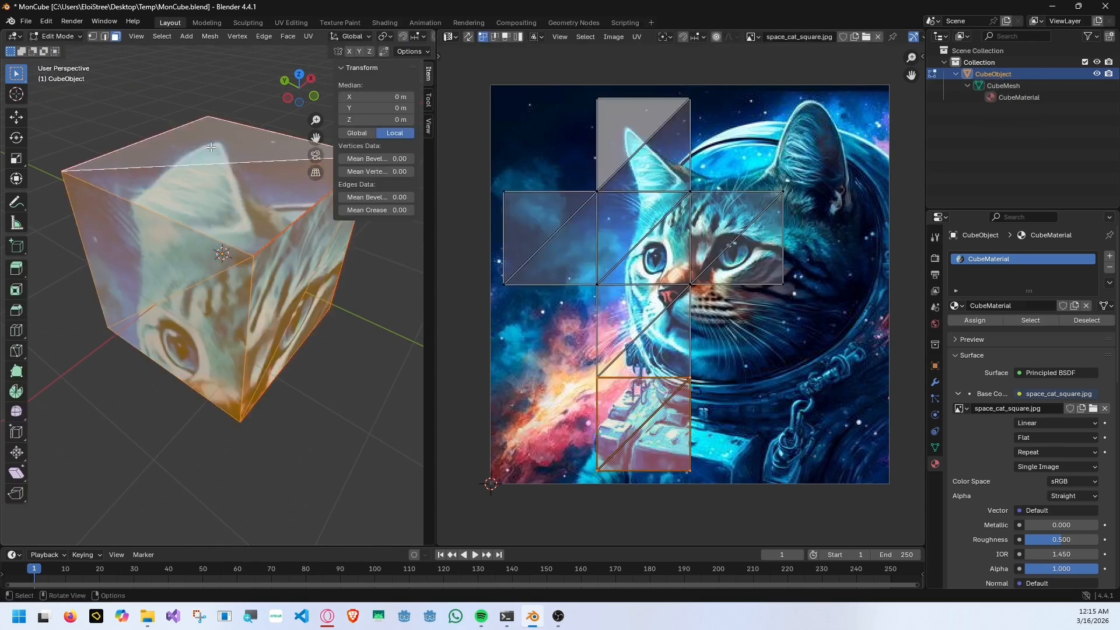
Scale the cube's mesh by 0.5 in Edit Mode, return to Object Mode and inspect the cube's transform values.
text(s0.5)
key(Return)
click(67, 37)
click(61, 48)
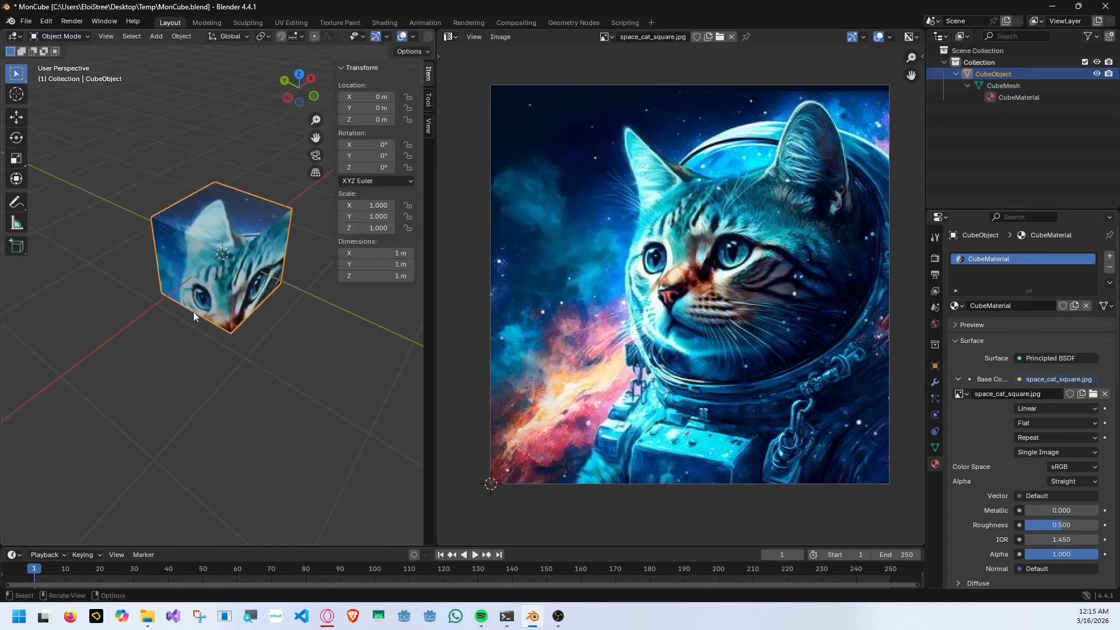
middle_drag(194, 316, 297, 292)
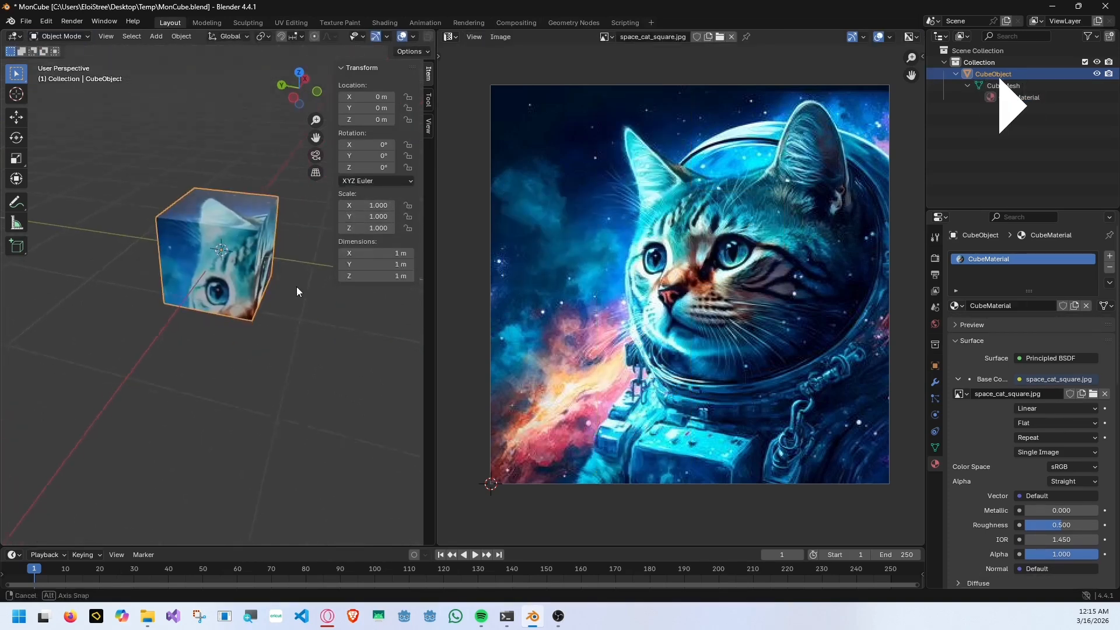
Export the scene as a binary glTF 2.0 file named MonCube.glb into the Desktop's Temp folder.
click(26, 21)
mouse_move(88, 199)
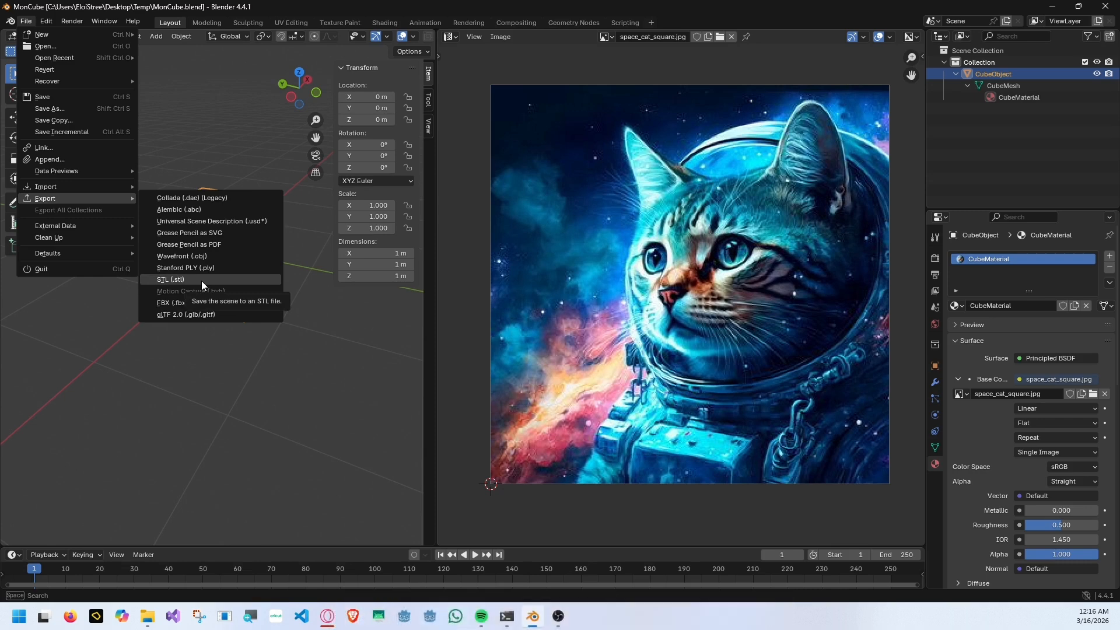
click(192, 321)
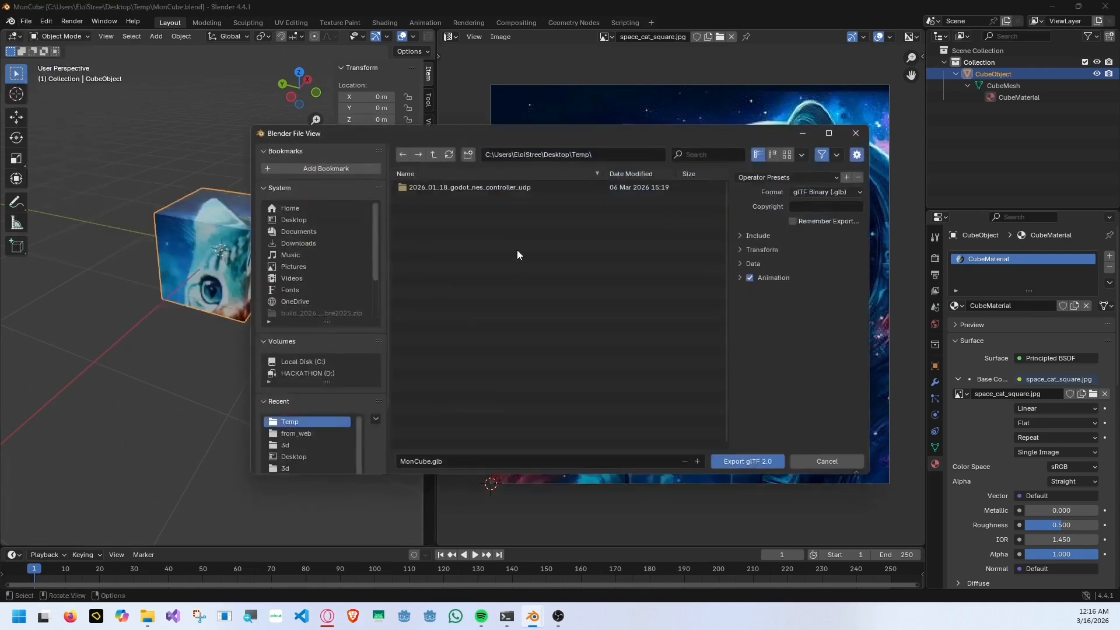
click(306, 220)
click(290, 422)
click(750, 462)
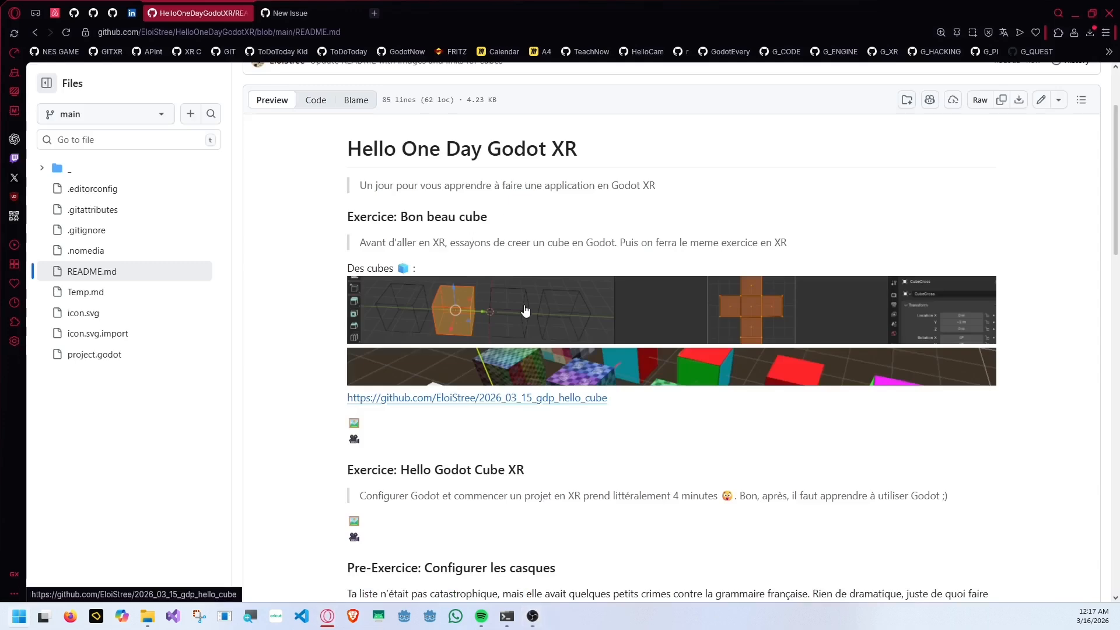
Switch to the Godot project manager and start a new project named MonCube.
click(407, 614)
double_click(546, 214)
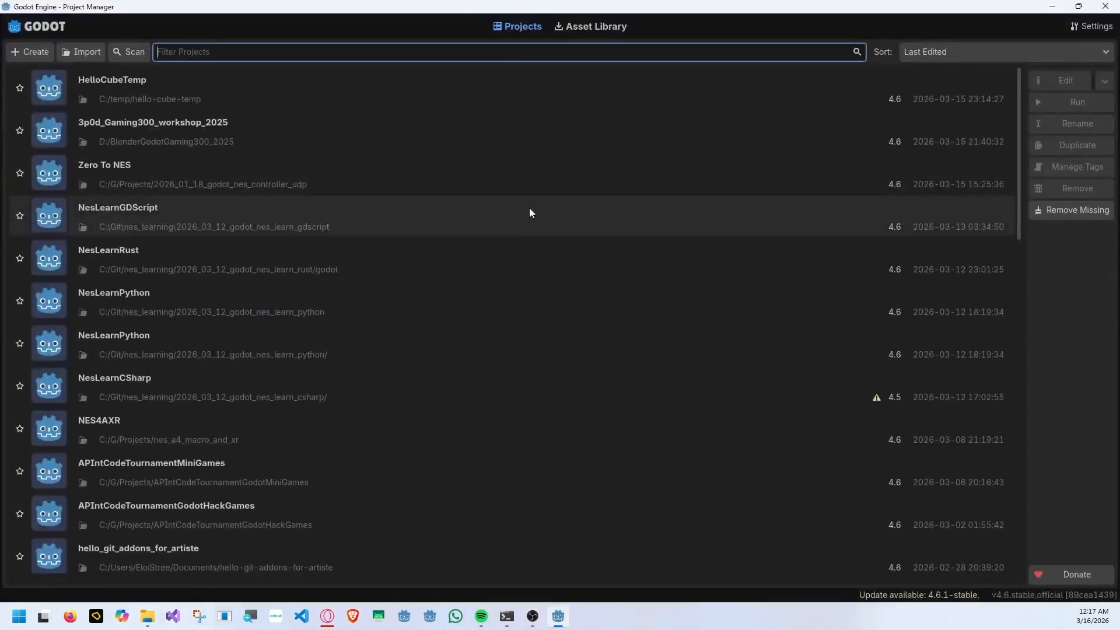
click(44, 54)
text(MonCube)
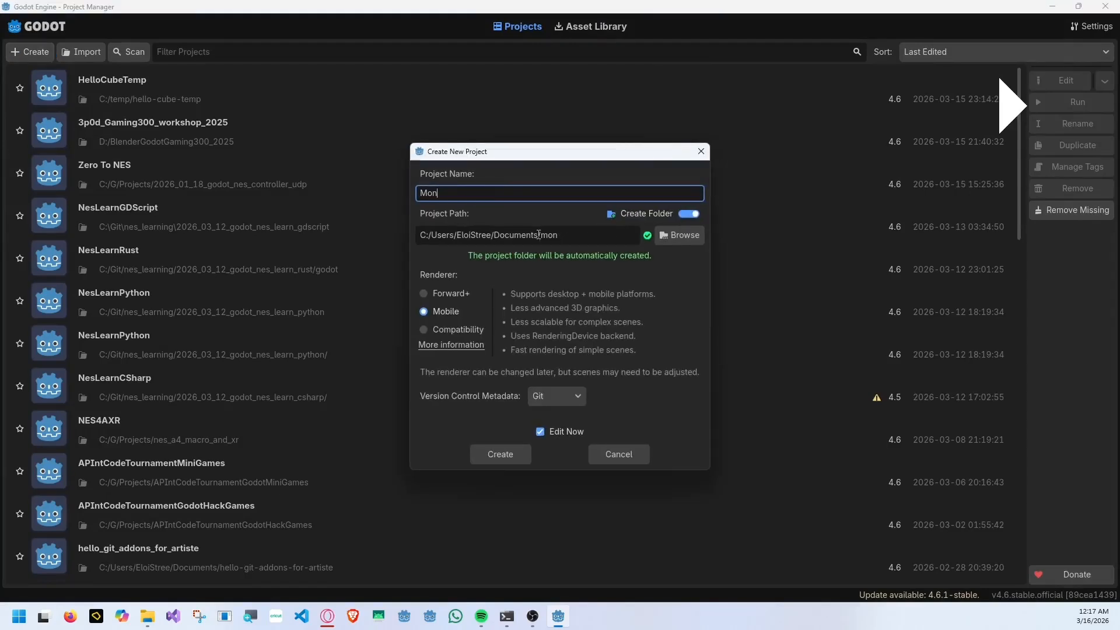
Set the project location to C:/temp and create the project with the Mobile renderer.
click(678, 238)
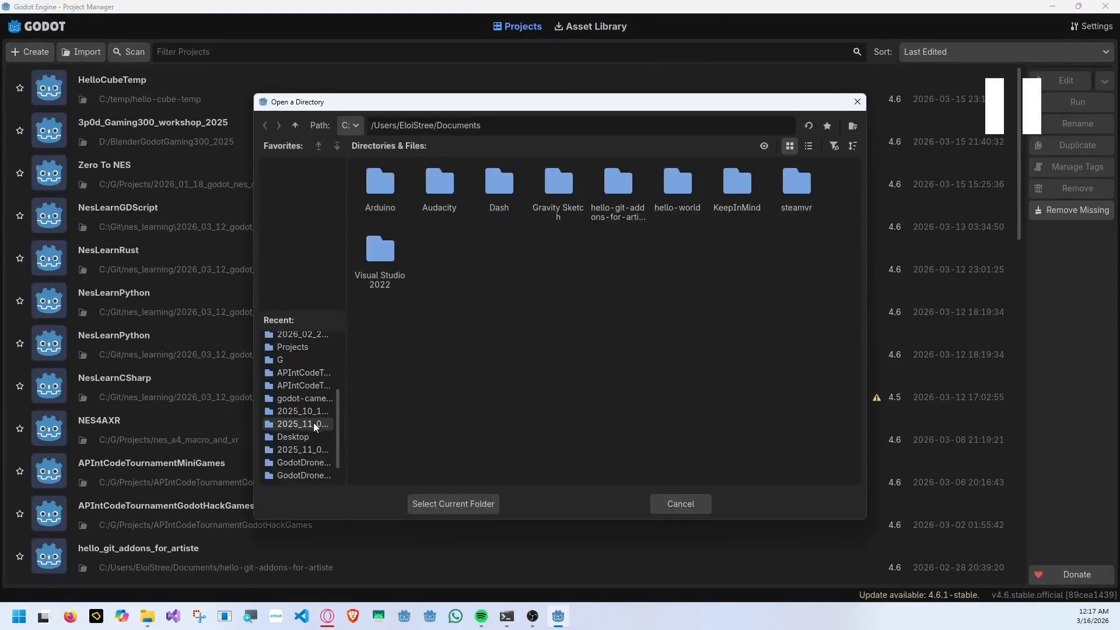
double_click(295, 126)
click(296, 125)
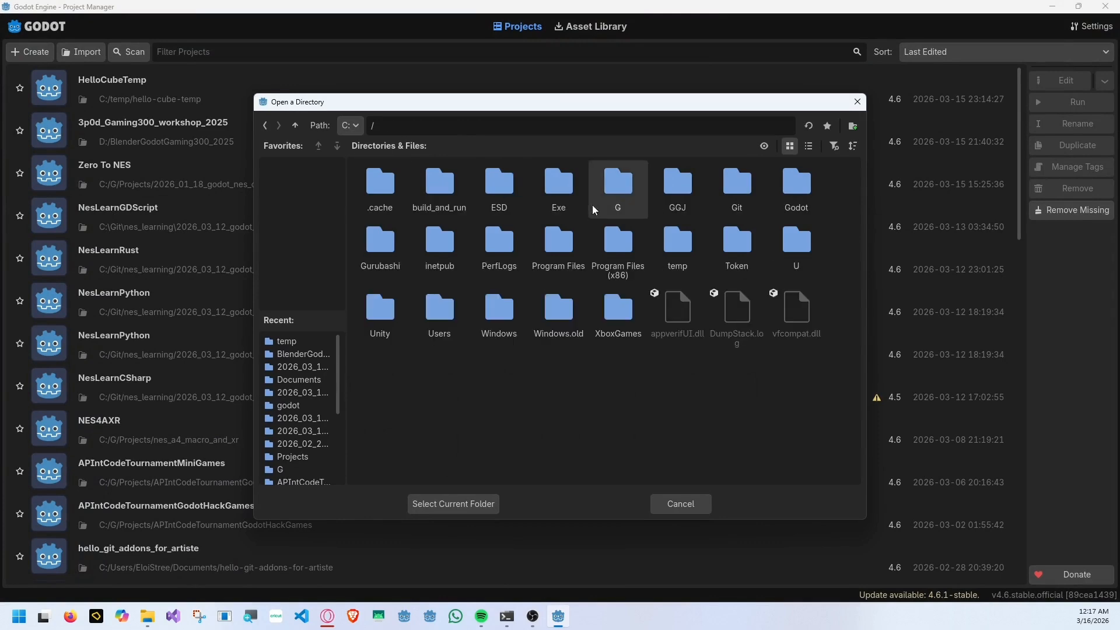
double_click(733, 260)
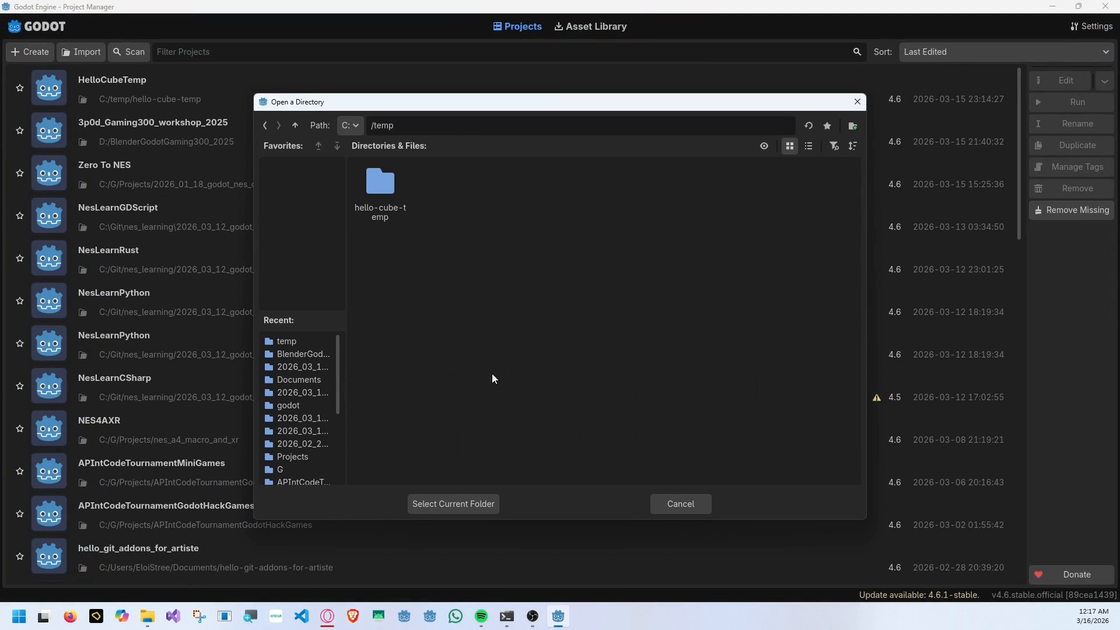
click(461, 503)
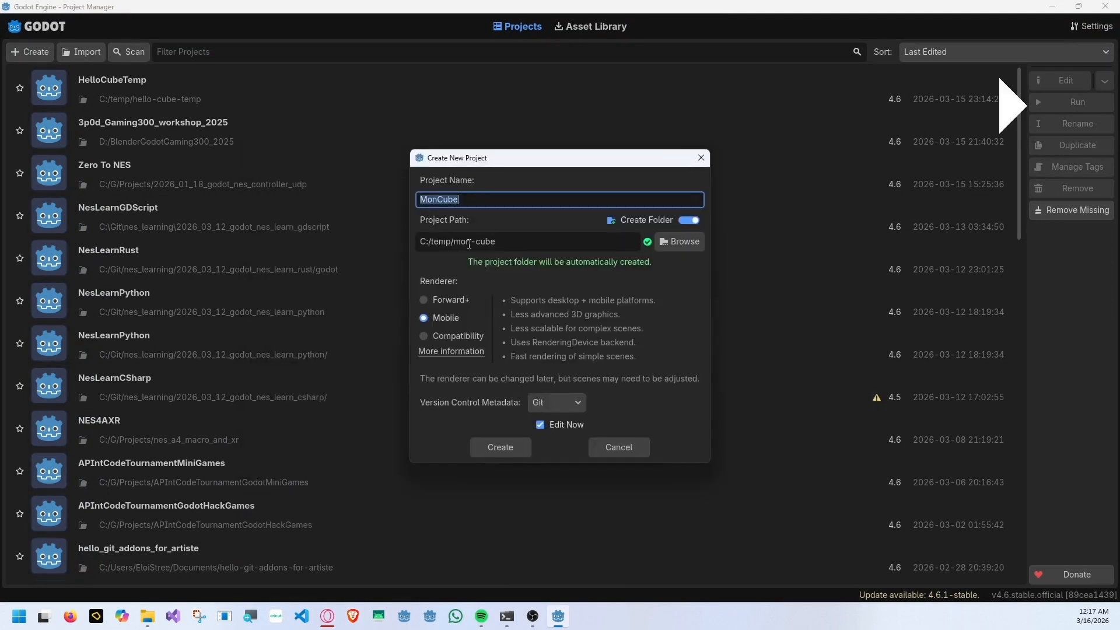
click(523, 448)
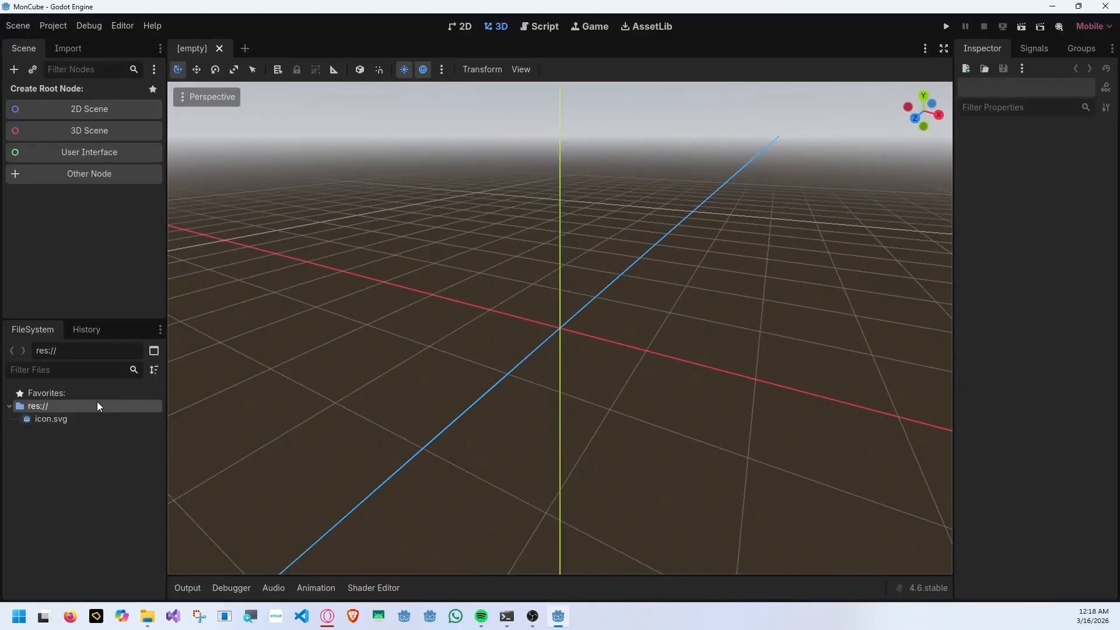
Create a folder named _ in the project's res:// root.
right_click(97, 406)
mouse_move(143, 417)
click(318, 414)
text(_)
click(514, 358)
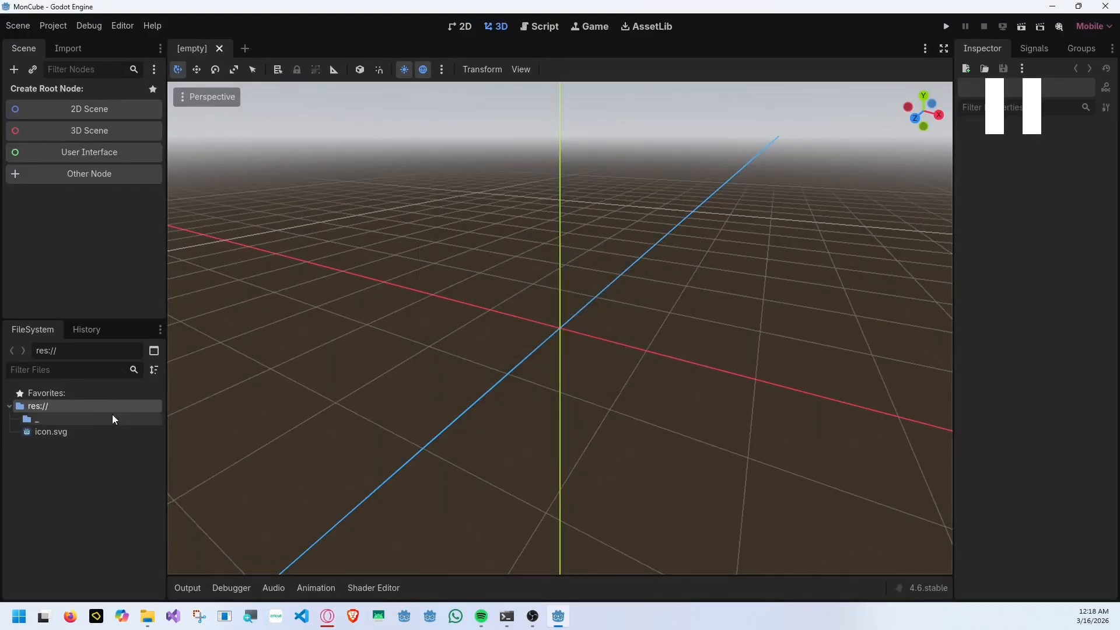
Create a subfolder named scene inside the _ folder.
click(73, 418)
right_click(80, 419)
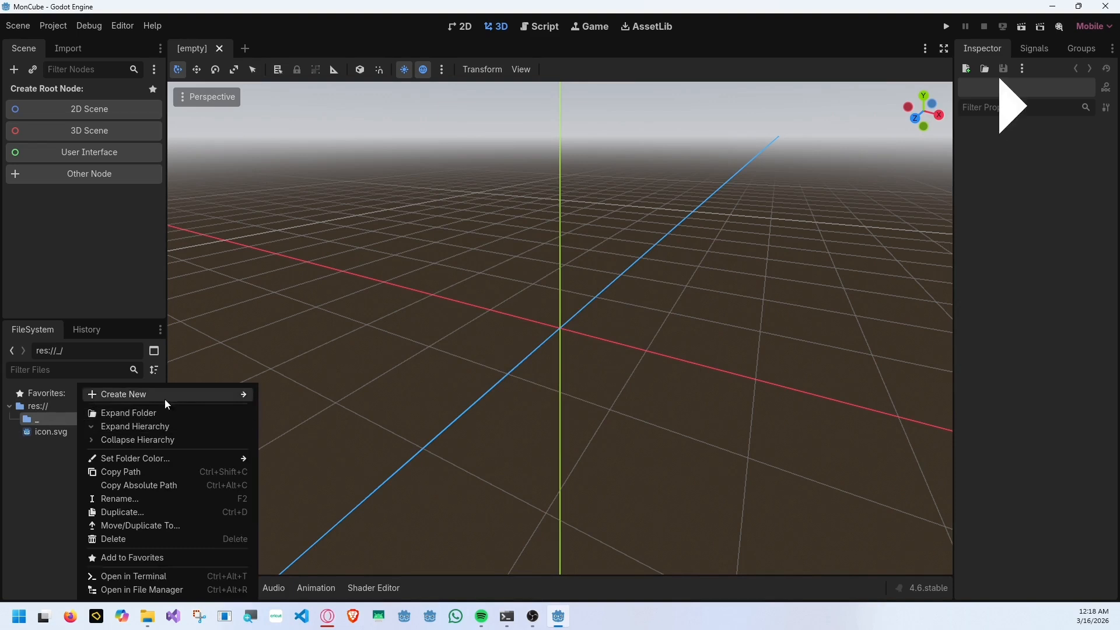
mouse_move(165, 398)
click(286, 397)
text(_)
key(Return)
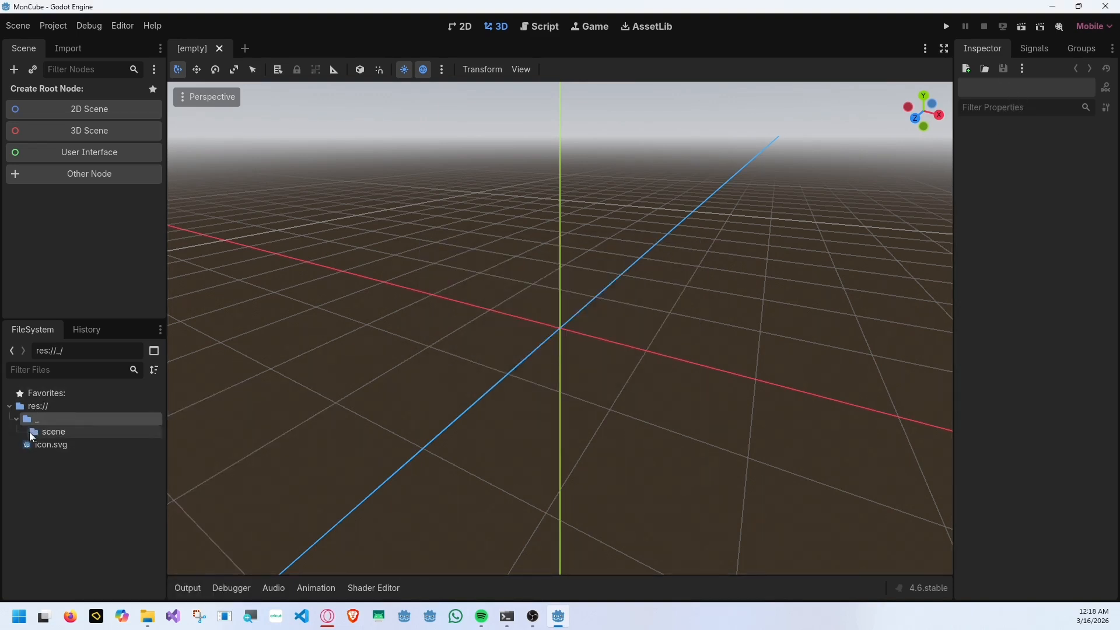
Create a 3D root node named DemoMaScene and save the scene as demo_ma_scene.tscn in the scene folder.
click(105, 131)
text(Demo)
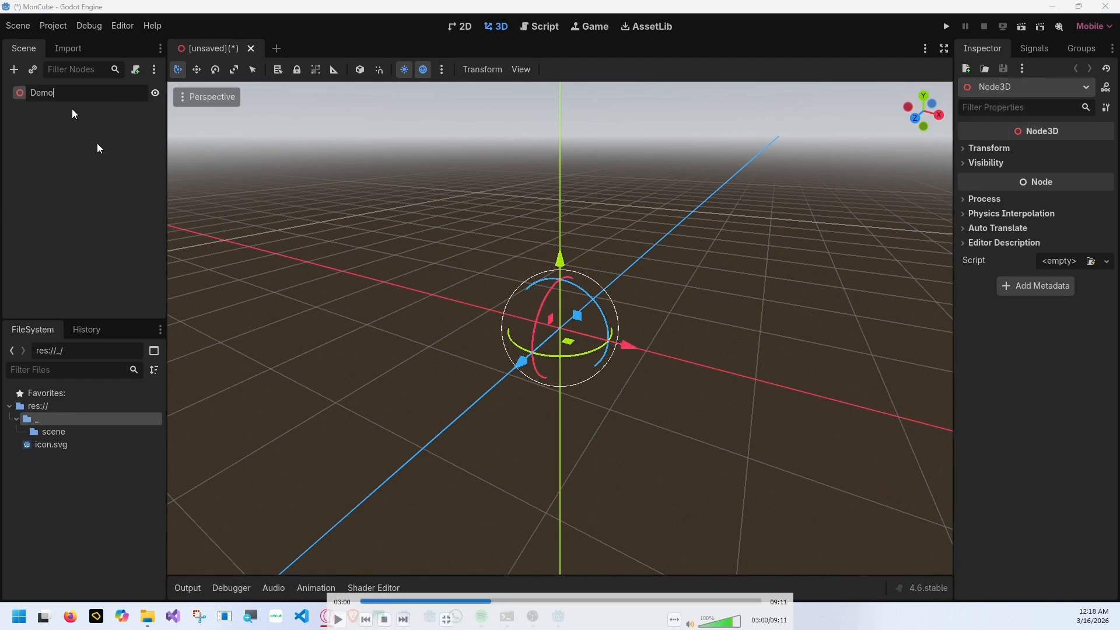
text(MaScene)
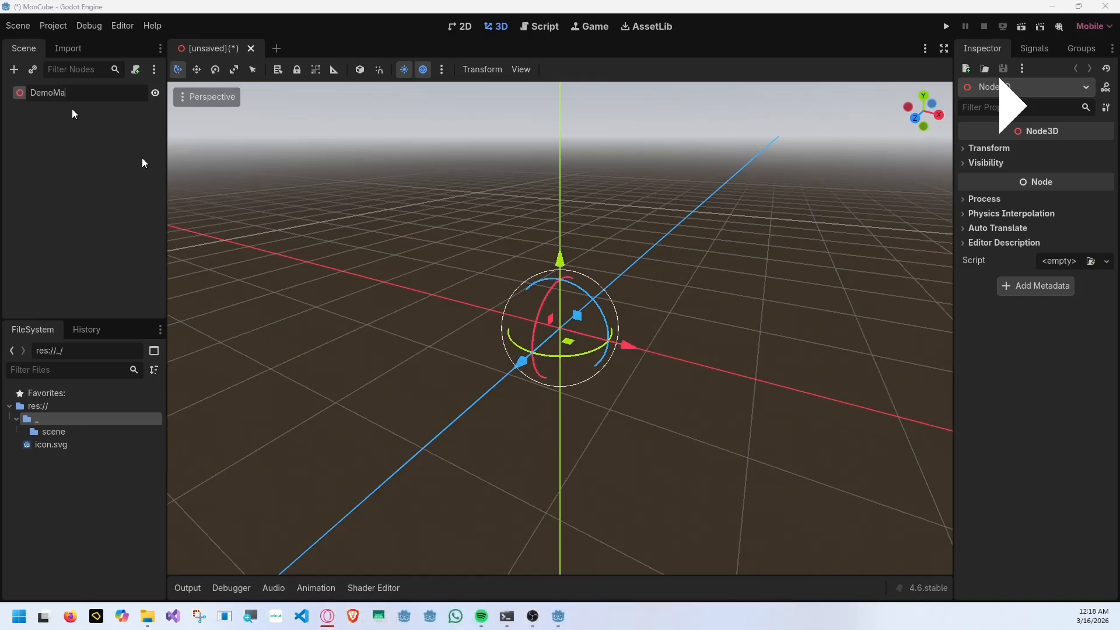
key(Return)
key(ctrl+s)
double_click(397, 190)
click(432, 503)
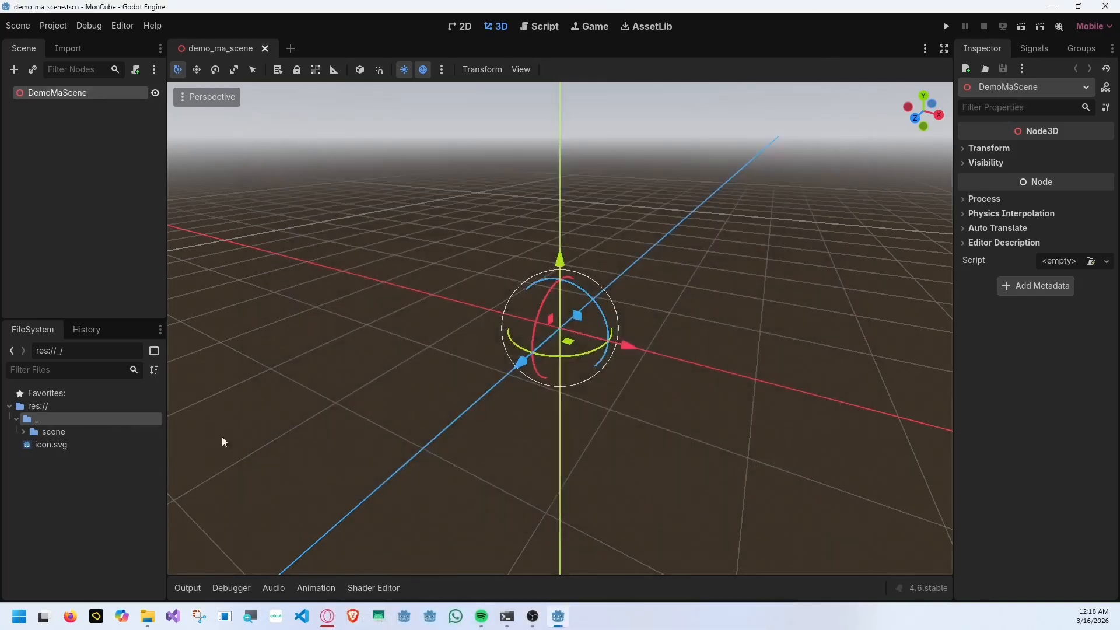
Create a subfolder named assets inside the _ folder.
right_click(61, 419)
mouse_move(167, 397)
click(281, 392)
text(assets)
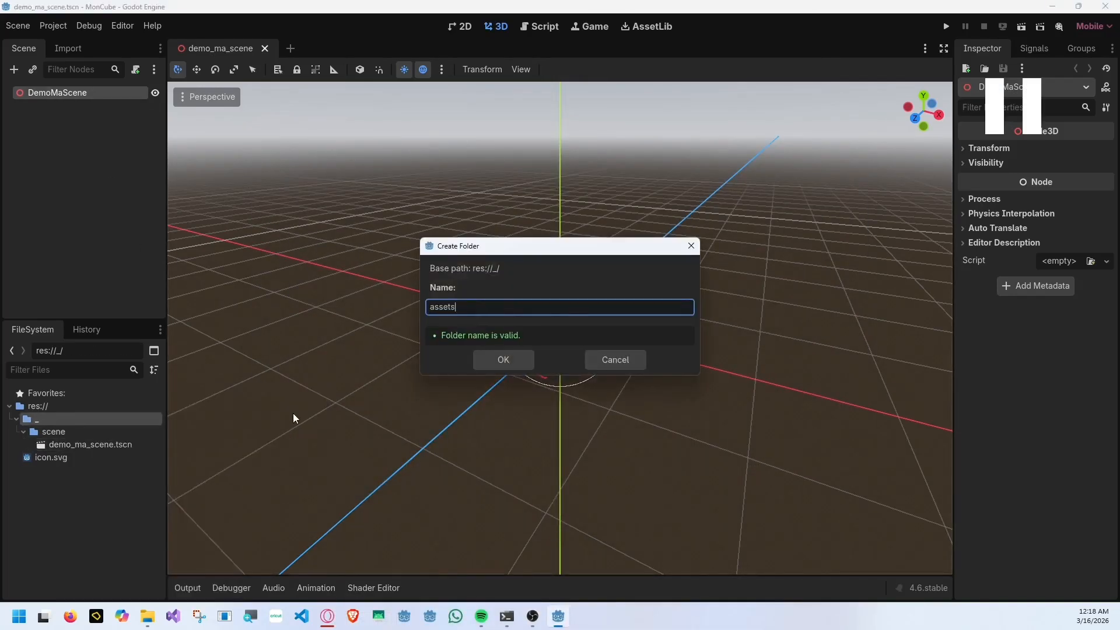
key(Return)
Create a subfolder named 3d inside the assets folder.
right_click(64, 432)
click(277, 392)
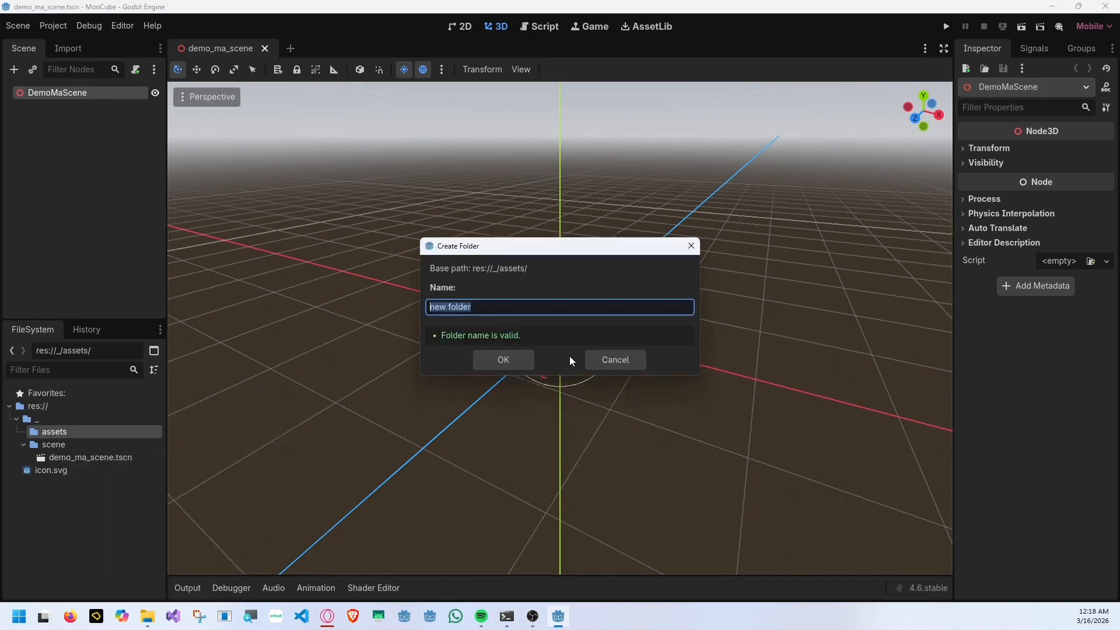
key(BackSpace)
text(3d)
key(Return)
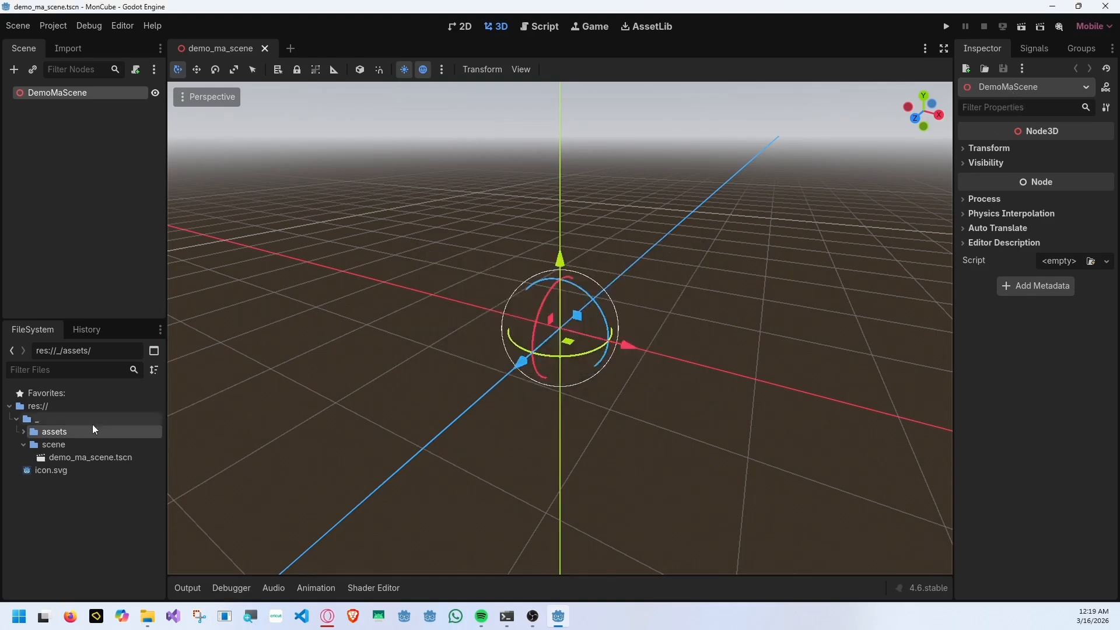
Expand the assets folder, select its 3d subfolder and switch to File Explorer.
double_click(92, 430)
click(96, 445)
key(alt+Tab)
click(225, 270)
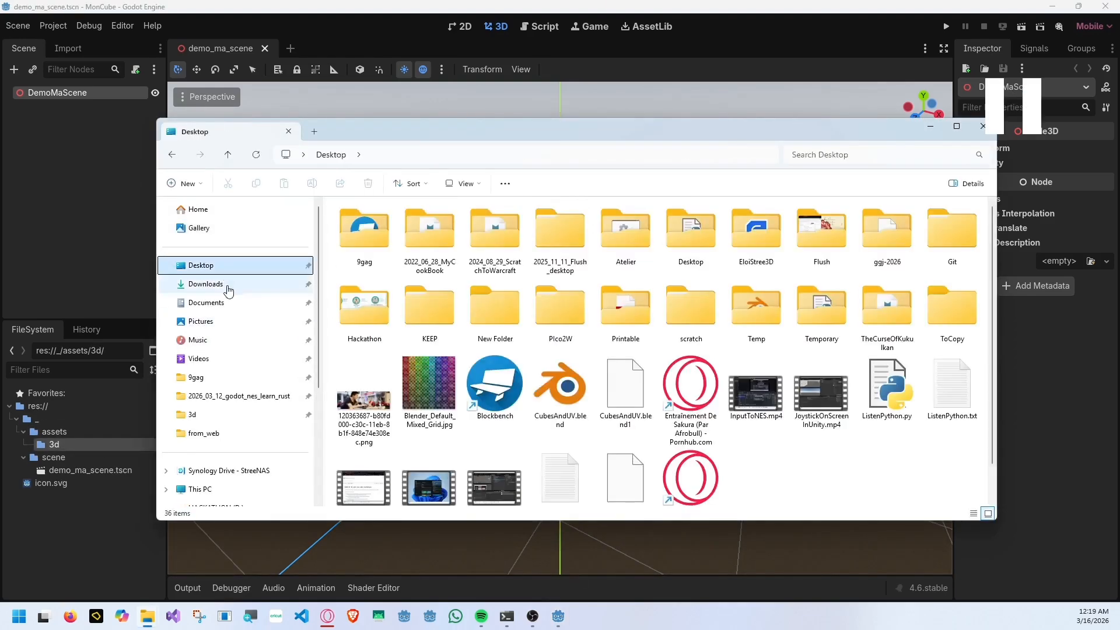
scroll(227, 290, down, 3)
click(200, 317)
double_click(385, 227)
double_click(373, 467)
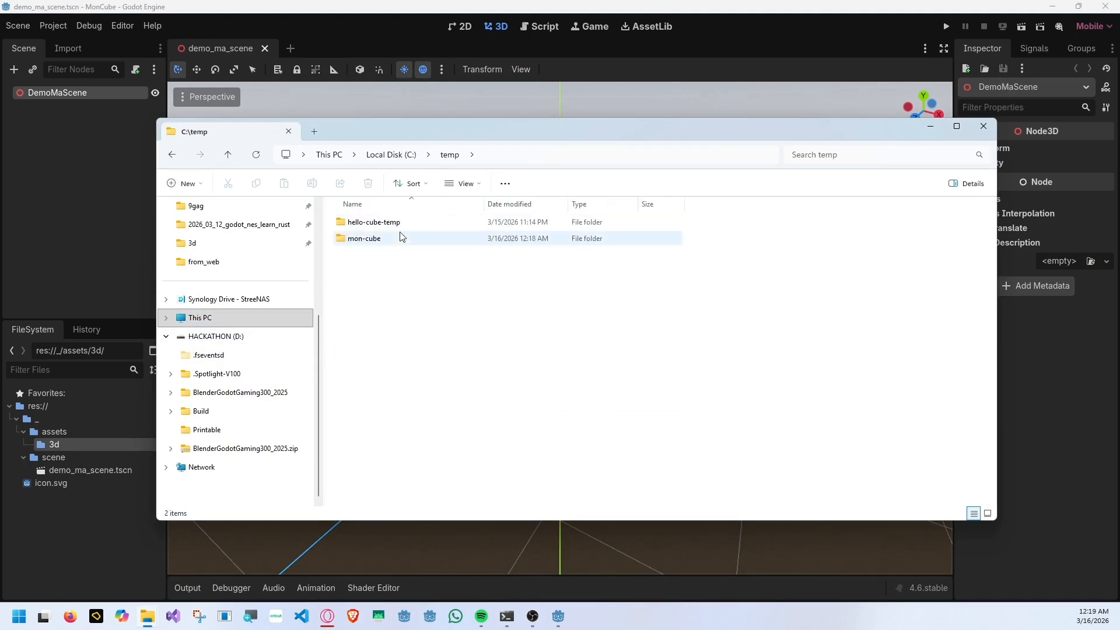
Import MonCube.glb from the Desktop's Temp folder into the Godot project's 3d folder.
scroll(239, 273, up, 3)
click(233, 265)
double_click(757, 312)
click(401, 239)
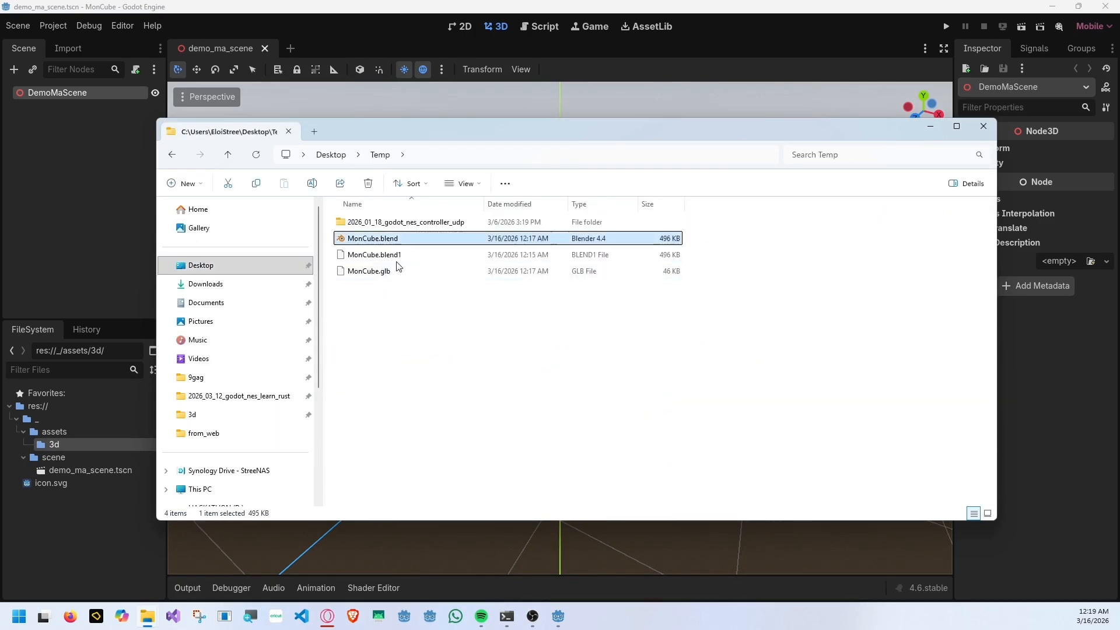
drag(399, 267, 80, 444)
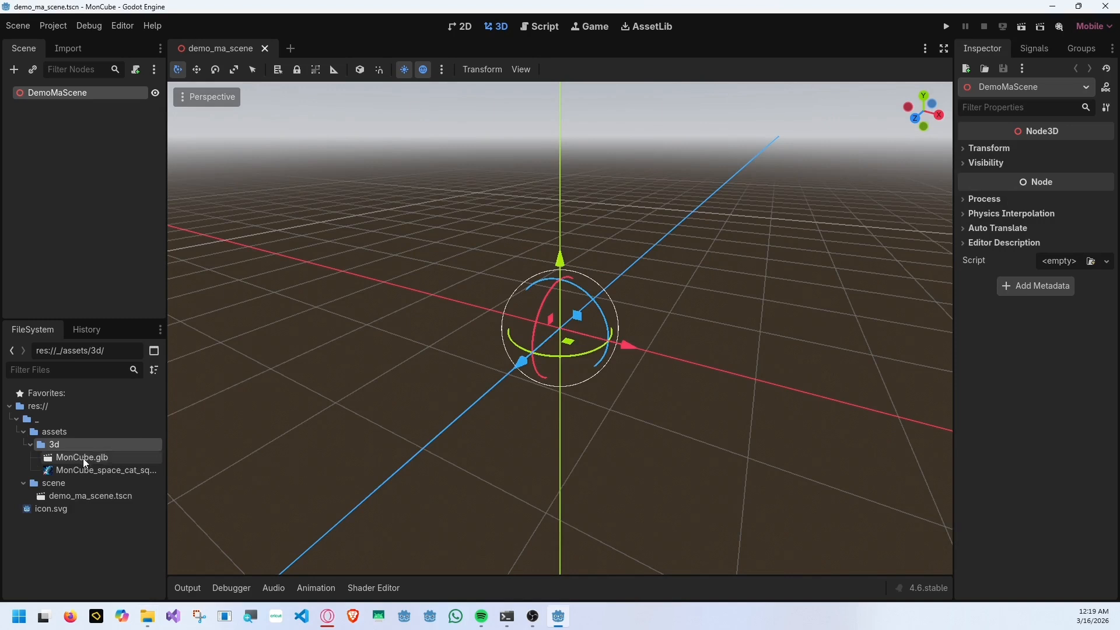
Widen the file list and rename the texture extracted from the cube model as mon_chat_cube.jpg.
click(83, 458)
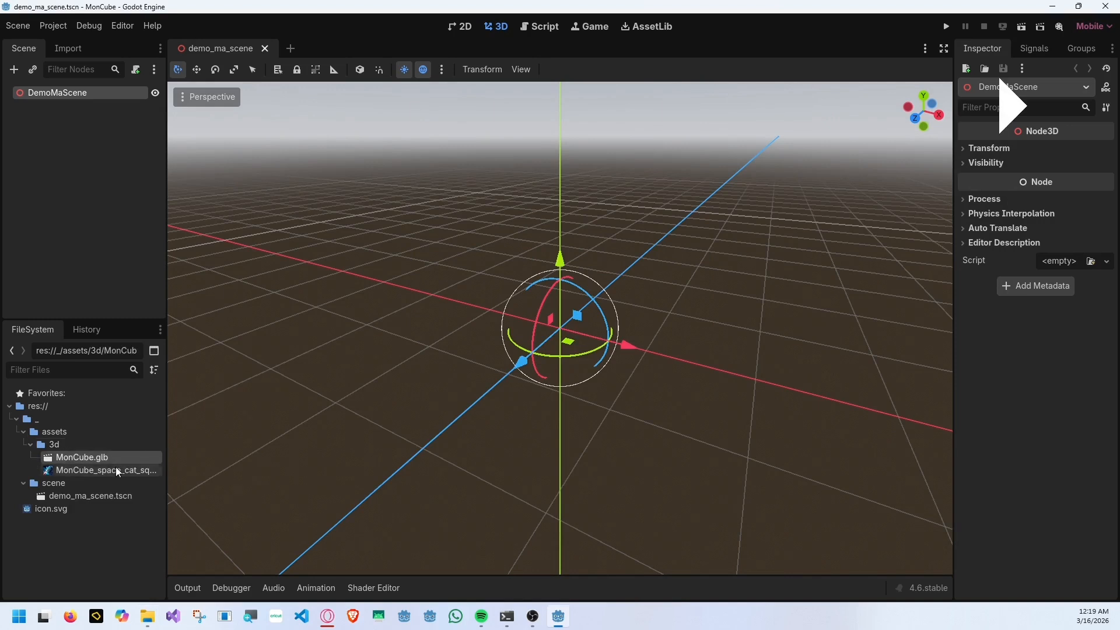
click(87, 470)
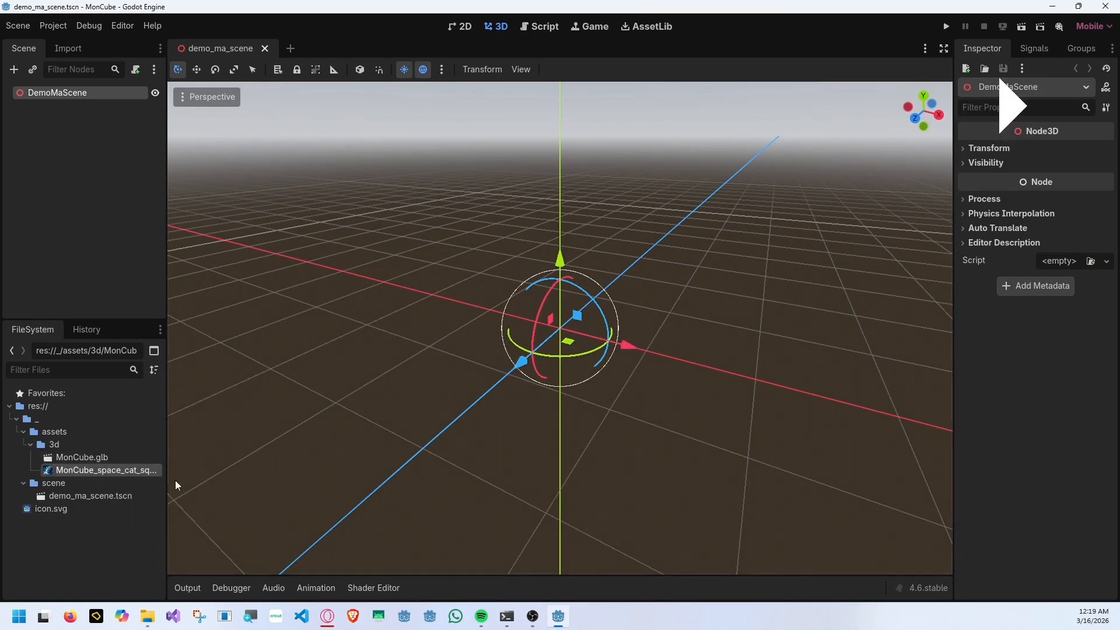
drag(168, 481, 226, 481)
right_click(129, 470)
click(187, 495)
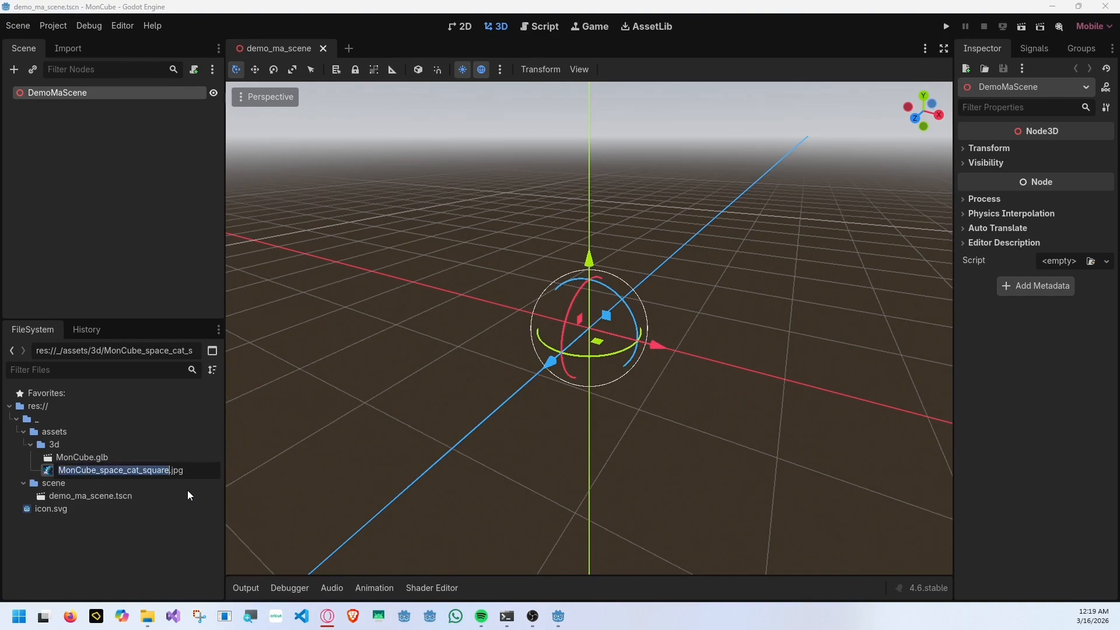
text(mon_chat_cube)
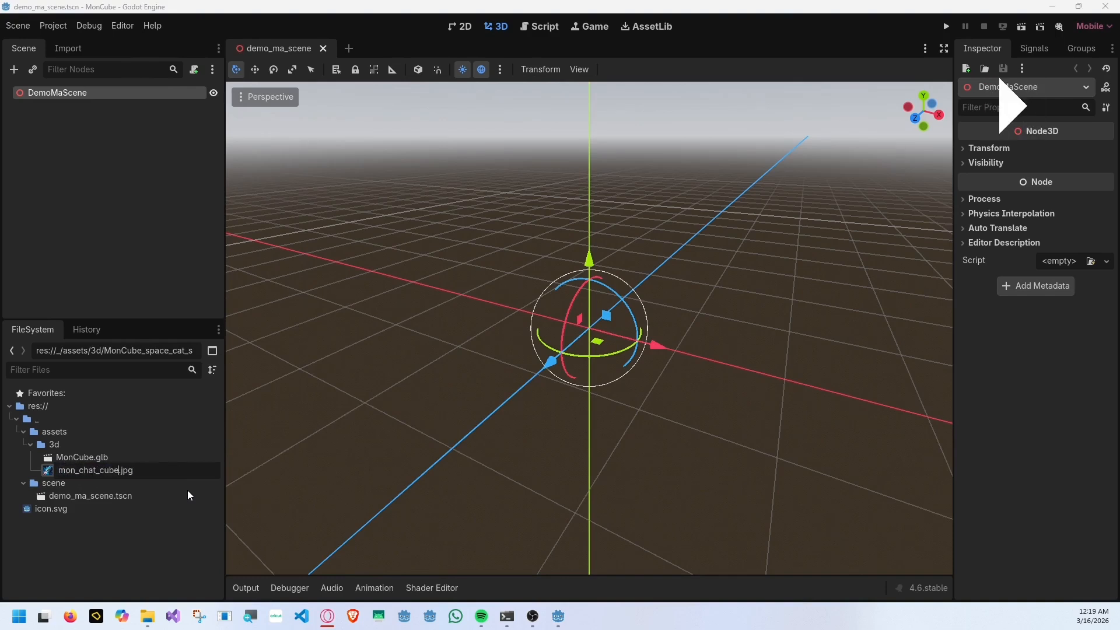
key(Return)
Place an instance of MonCube.glb in the 3D scene and orbit around it.
drag(81, 457, 547, 317)
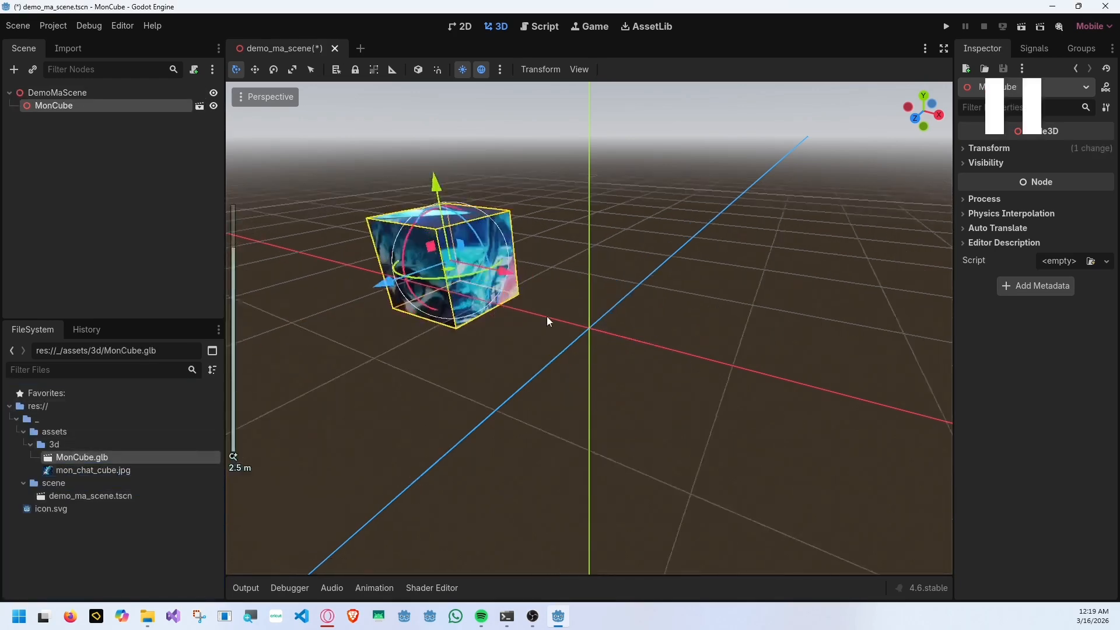
middle_drag(547, 316, 539, 307)
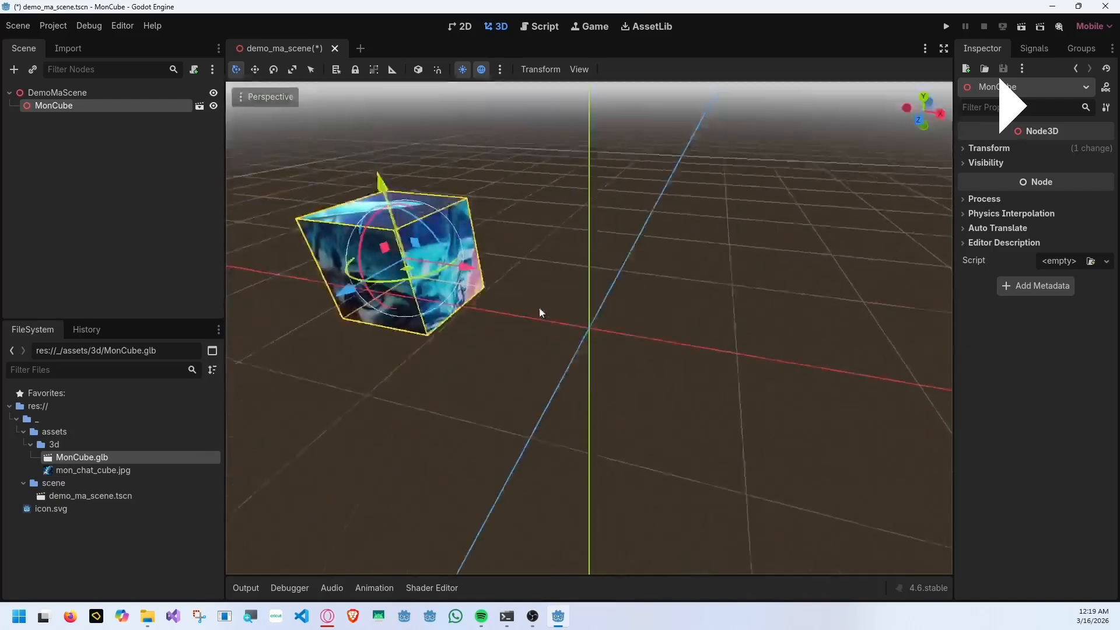
Add a MeshInstance3D node as a child of DemoMaScene.
right_click(94, 96)
click(125, 104)
text(ne)
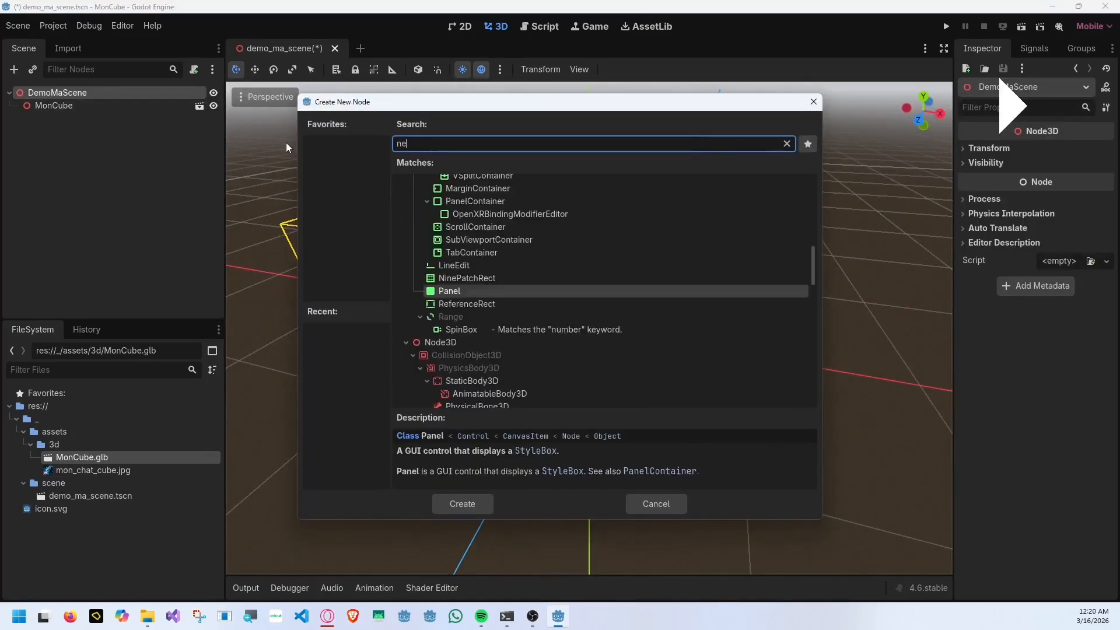
key(BackSpace)
key(BackSpace)
text(meshinst)
key(Return)
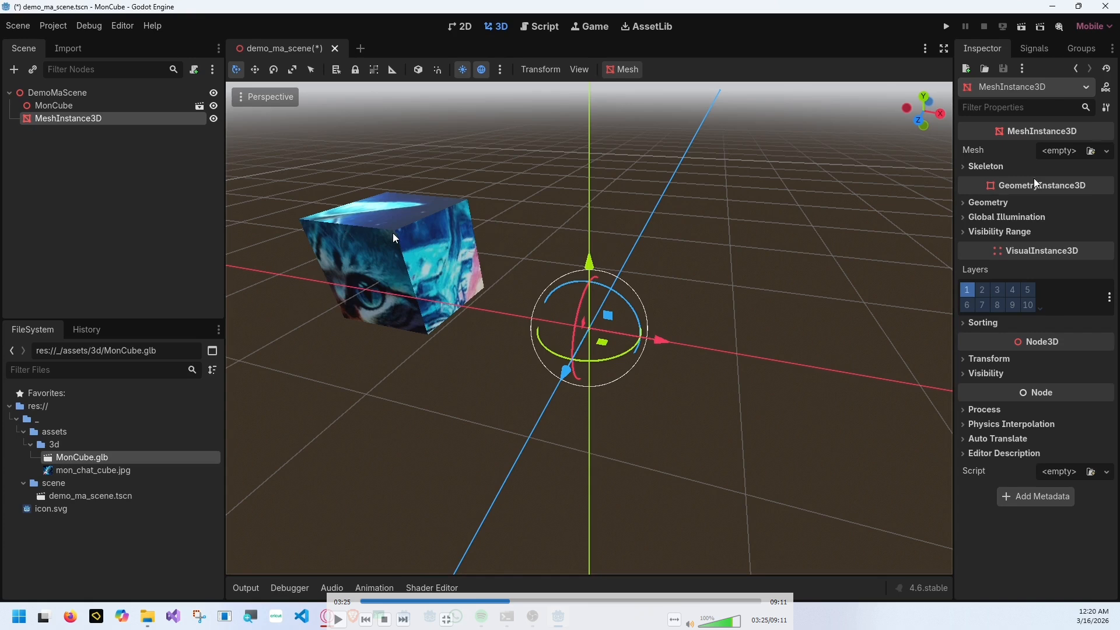
Try a new capsule mesh on the MeshInstance3D node and reset its mesh to empty.
click(1065, 157)
click(1027, 238)
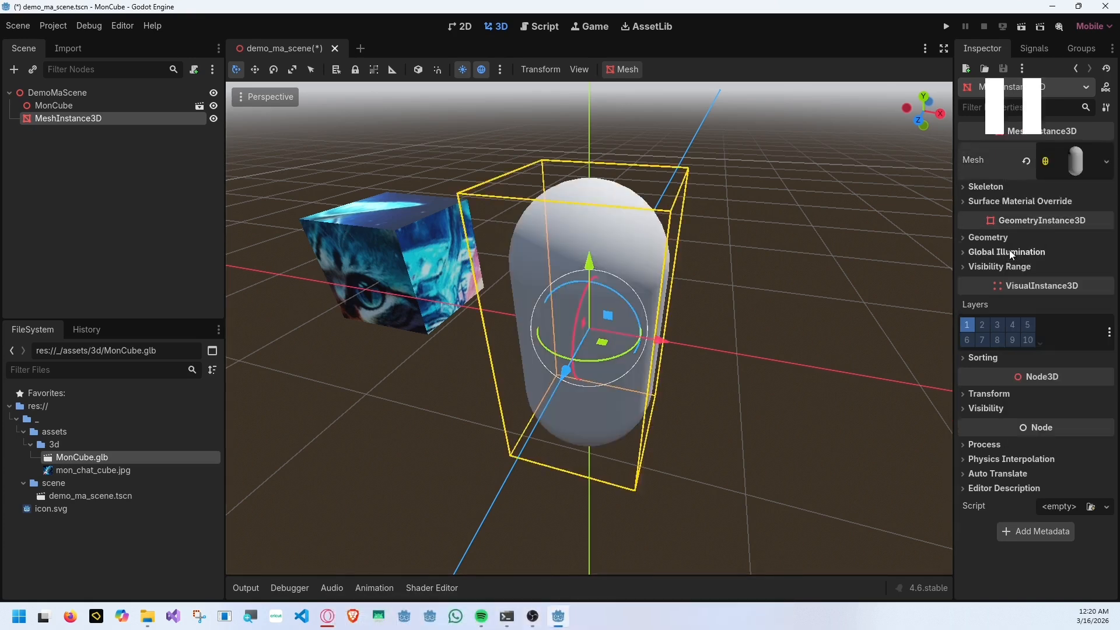
click(1026, 162)
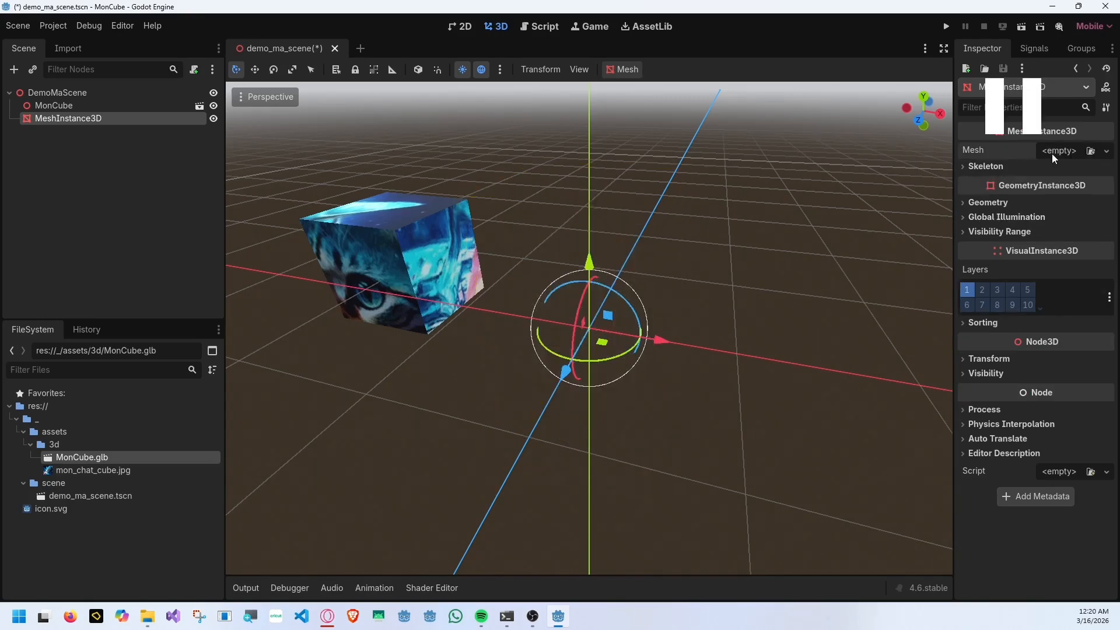
Assign a box mesh to the MeshInstance3D node.
click(1053, 154)
click(1043, 332)
click(1025, 162)
click(1054, 153)
click(1043, 224)
middle_drag(694, 233, 580, 315)
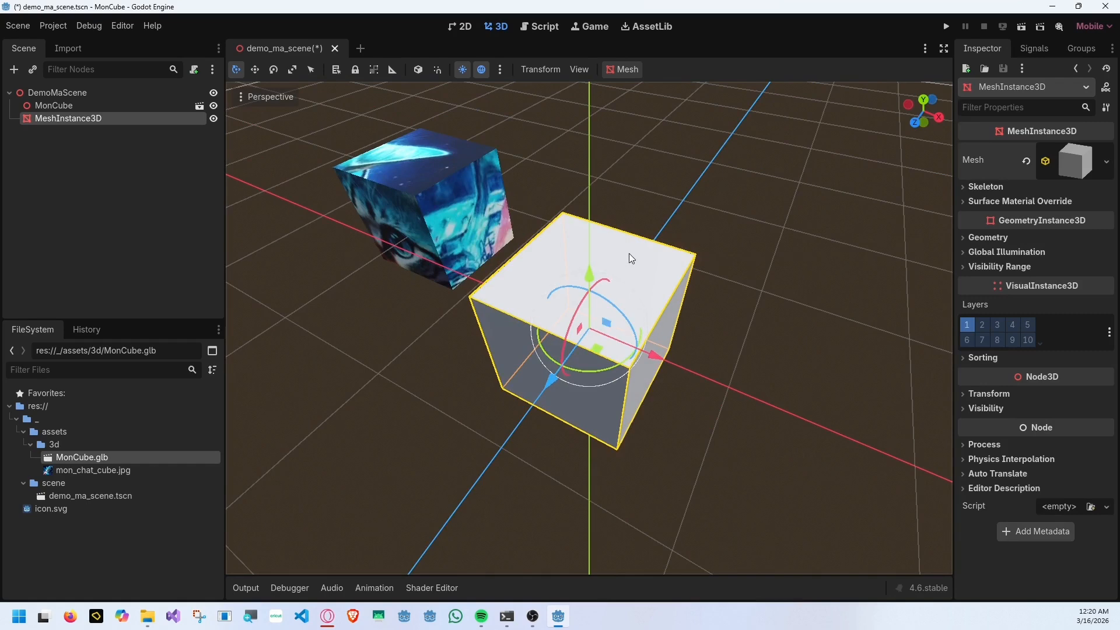
Select MonCube and compare it with the untextured box from several angles.
click(376, 224)
middle_drag(630, 257, 480, 255)
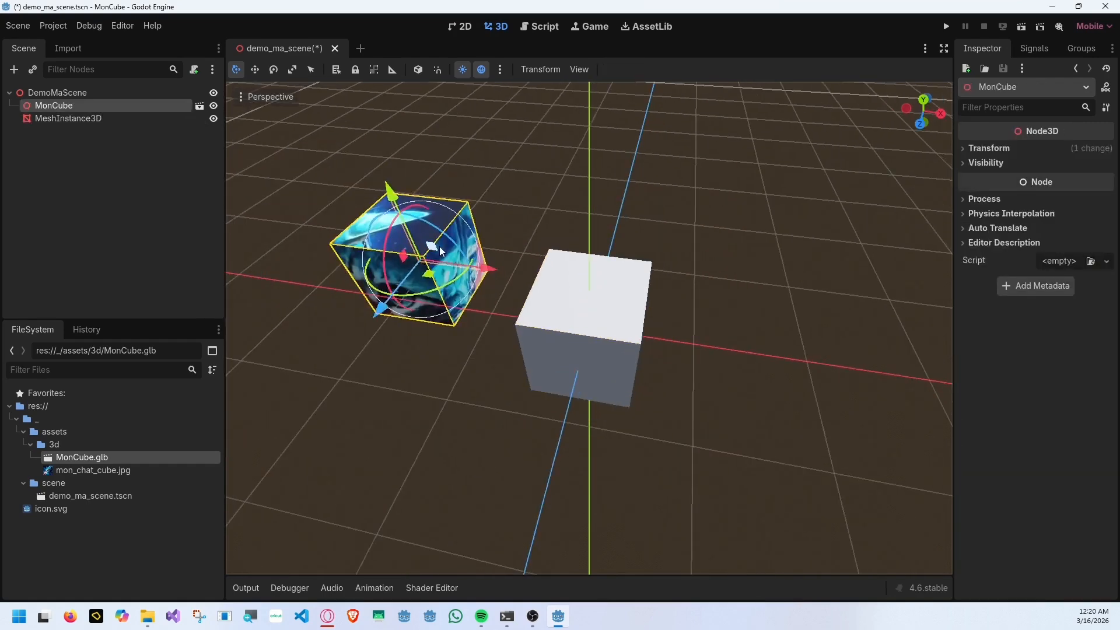
drag(439, 246, 677, 274)
middle_drag(676, 275, 398, 279)
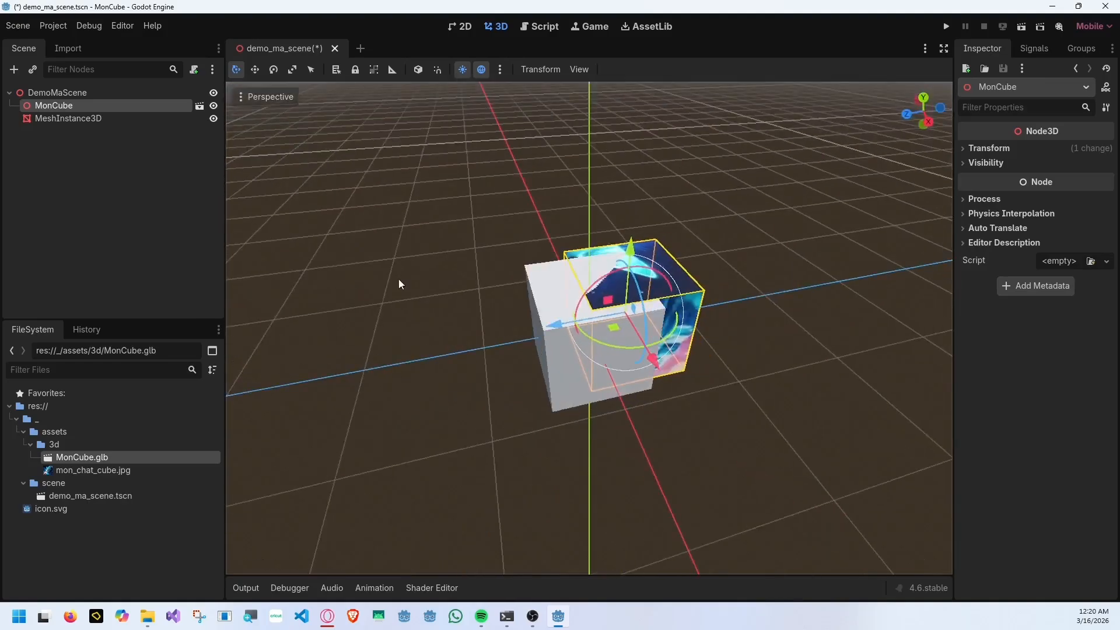
click(398, 280)
Try to apply mon_chat_cube.jpg to the MeshInstance3D box directly in the 3D scene.
click(68, 118)
drag(93, 470, 584, 343)
scroll(584, 343, up, 5)
middle_drag(583, 343, 599, 317)
drag(525, 336, 279, 360)
middle_drag(643, 404, 653, 382)
click(653, 381)
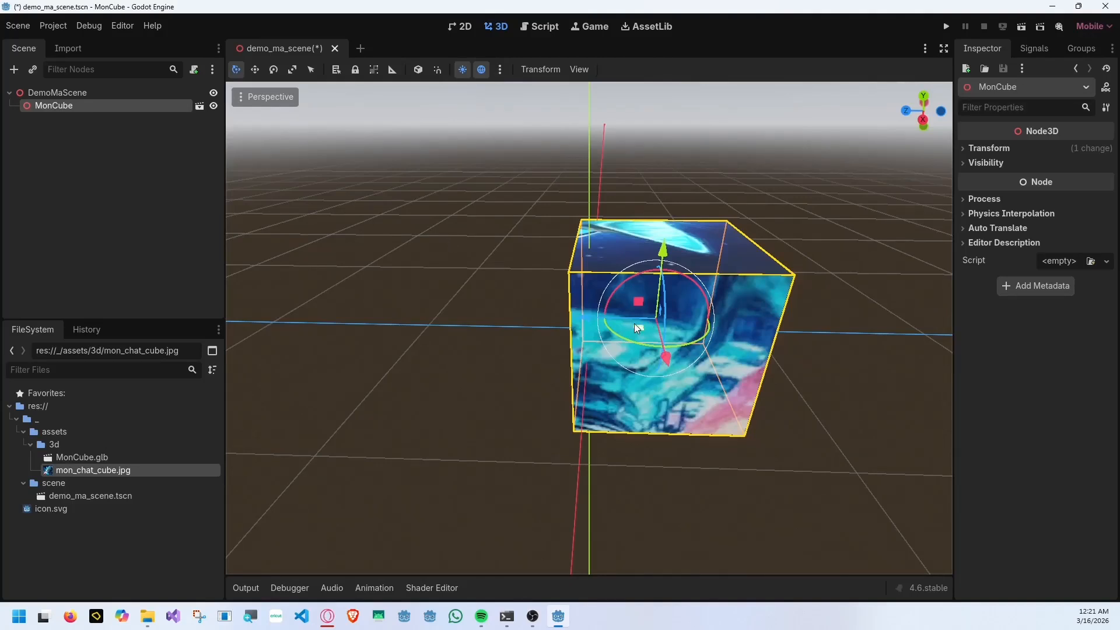
Switch to Blender and start exporting the UV layout of CubeObject.
right_click(114, 457)
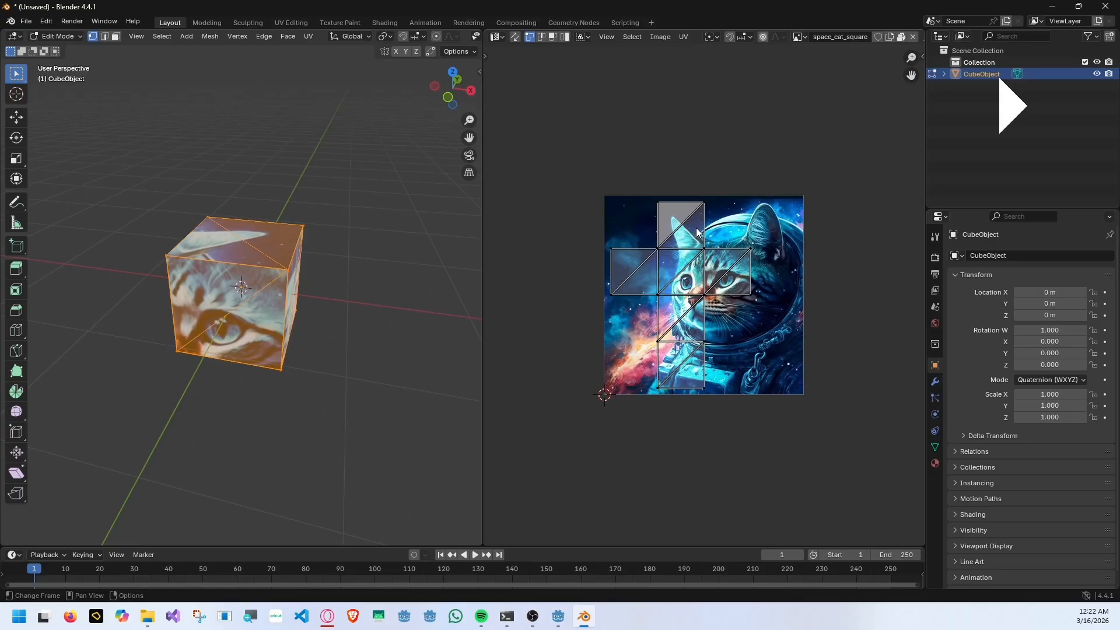
click(684, 37)
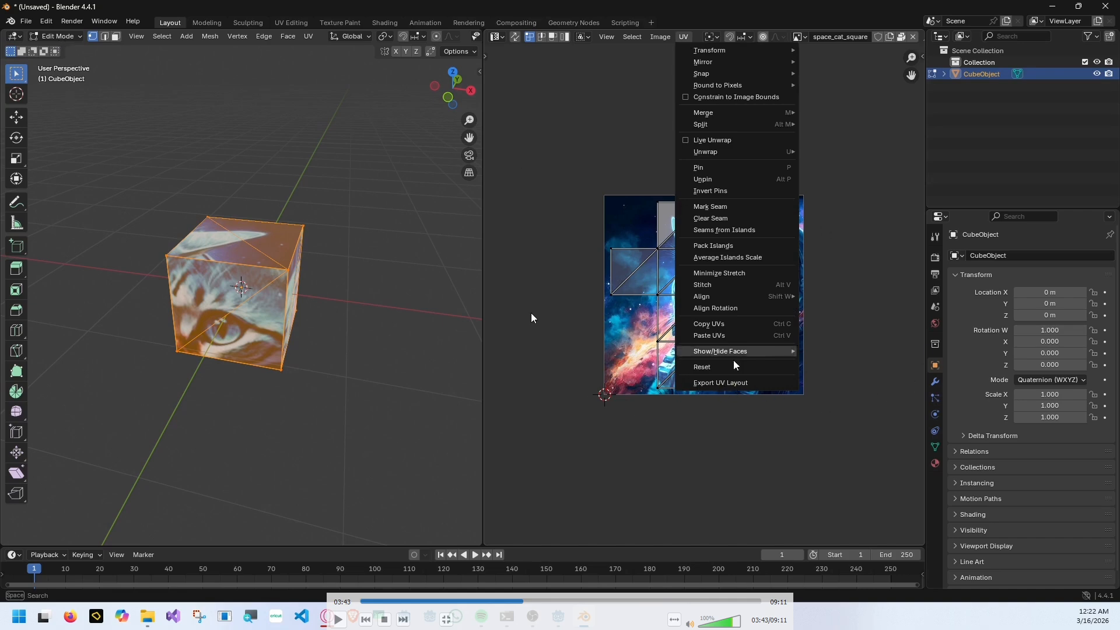
click(733, 383)
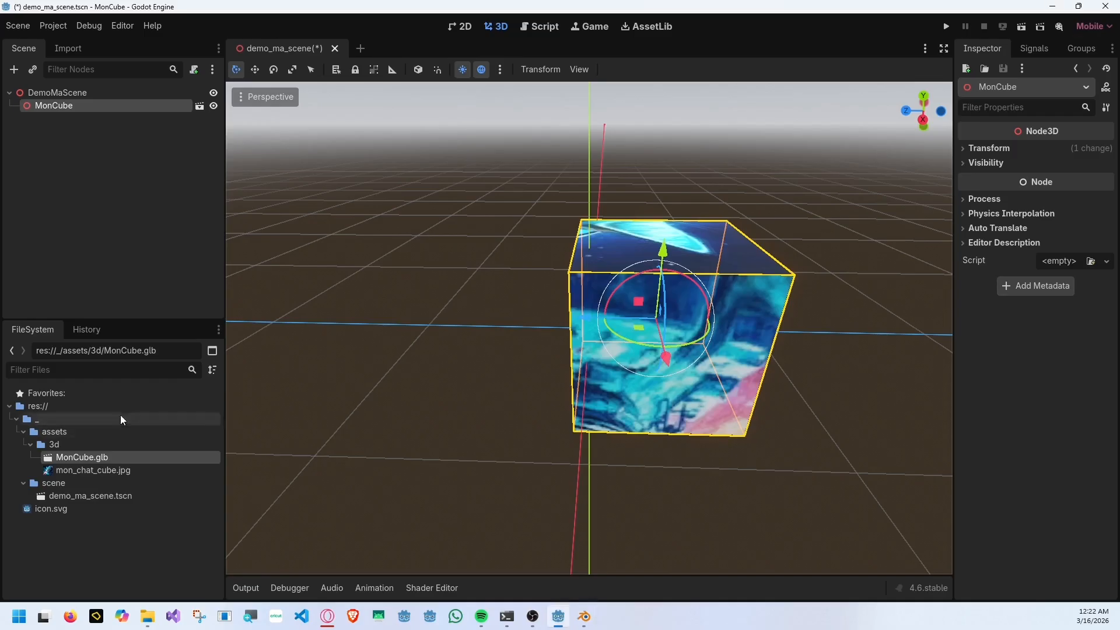
Switch to Godot, show the project's 3d assets folder in the file manager and copy its path.
right_click(121, 444)
click(169, 591)
key(alt+d)
click(997, 140)
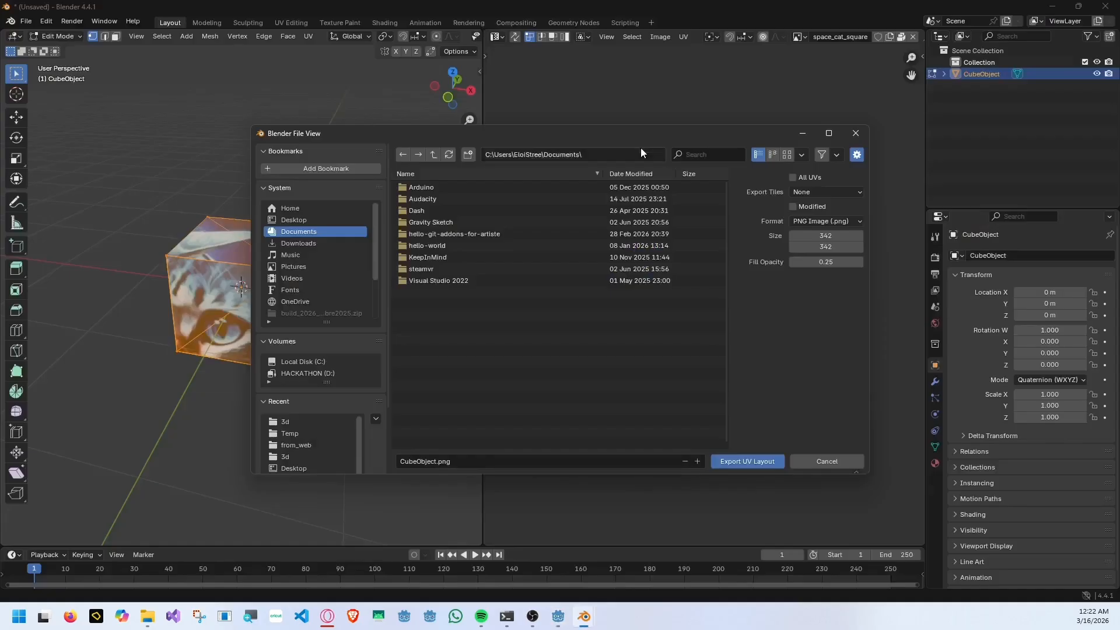
In Blender, export the UV layout as MonCubeUV.png into the folder C:\temp\mon-cube\_\assets\3d.
click(640, 154)
text(C:\temp\mon-cube\_assets\3d)
key(Return)
click(456, 188)
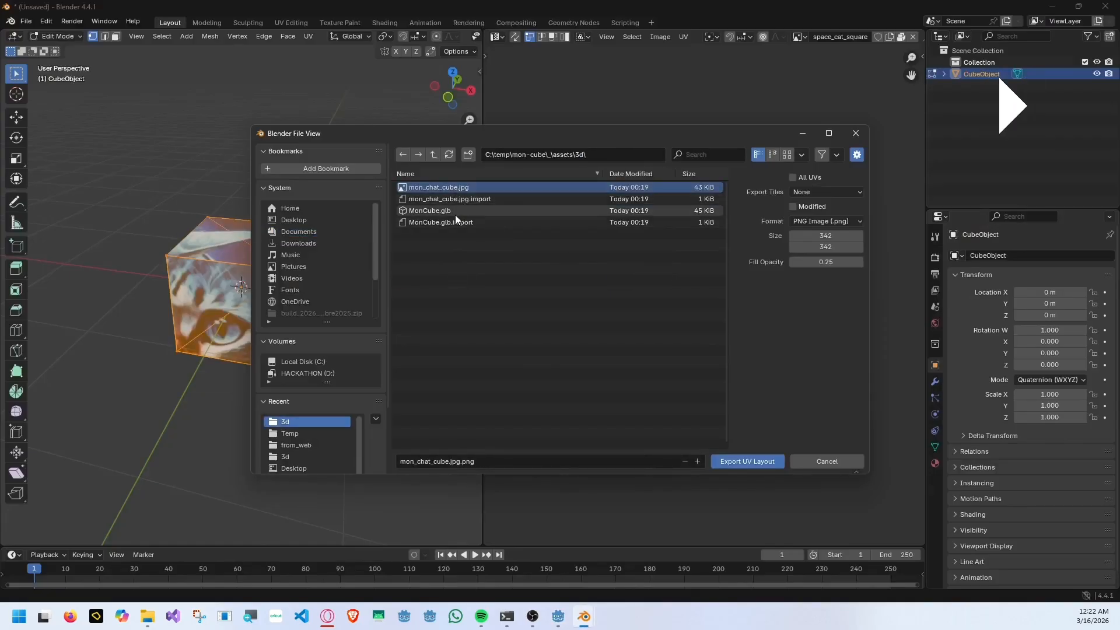
click(456, 211)
click(432, 462)
text(UV)
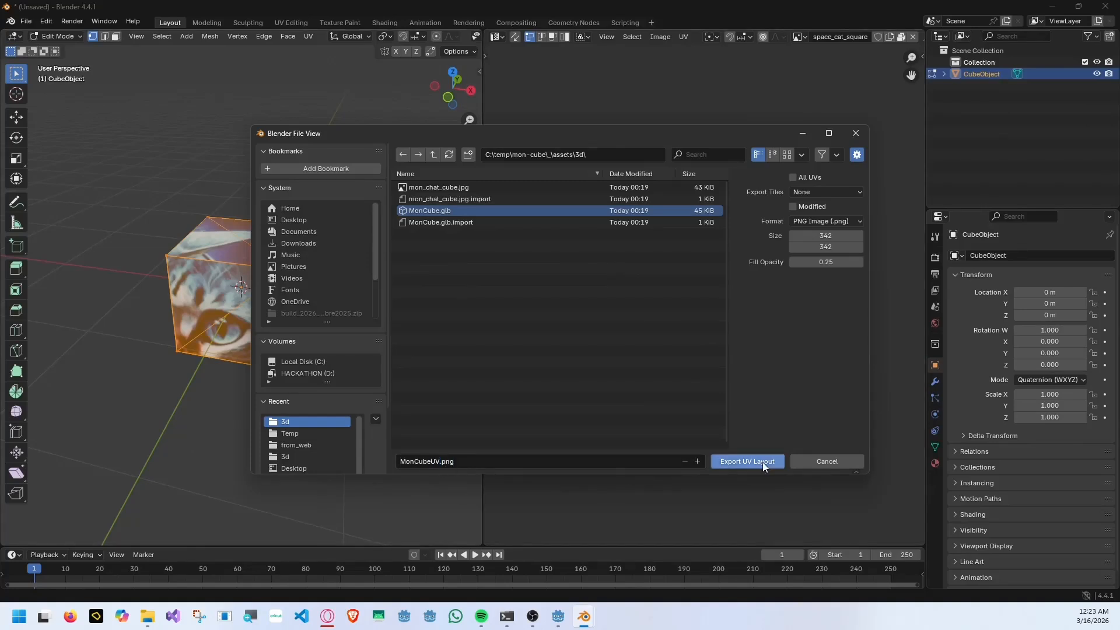
click(748, 461)
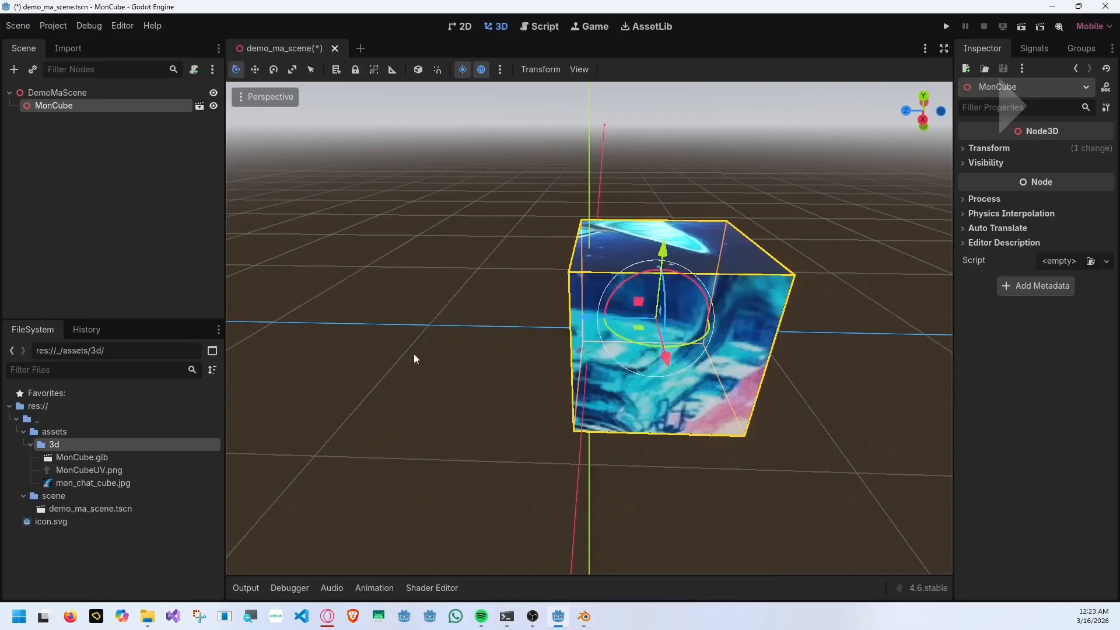
Switch to Godot, preview MonCubeUV.png and try to apply it directly to the cube in the 3D scene.
click(114, 471)
click(61, 474)
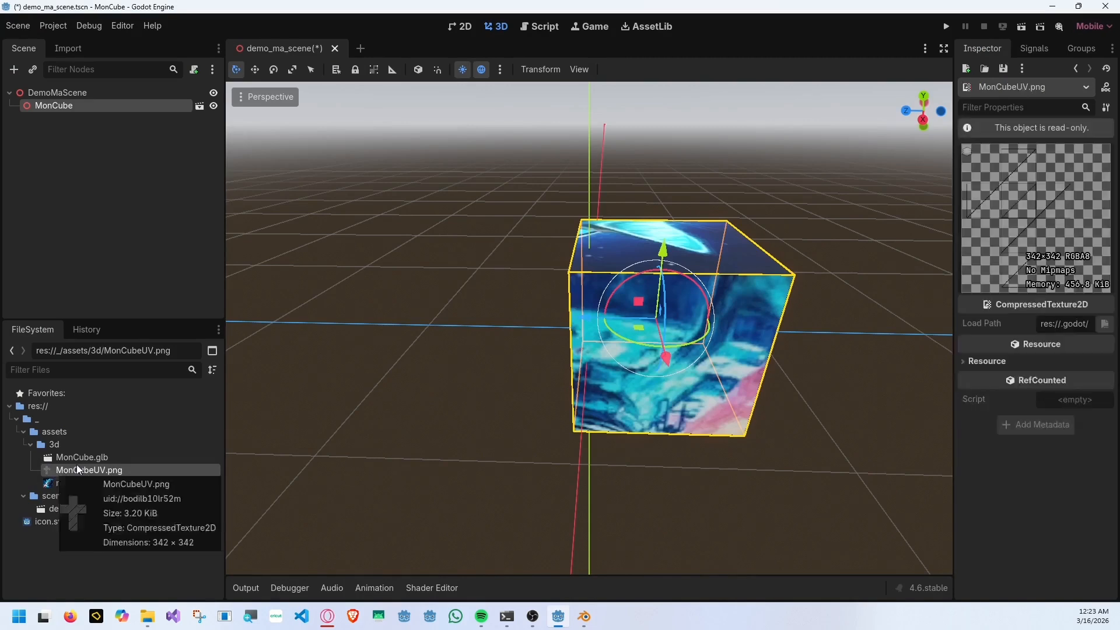
drag(61, 472, 631, 258)
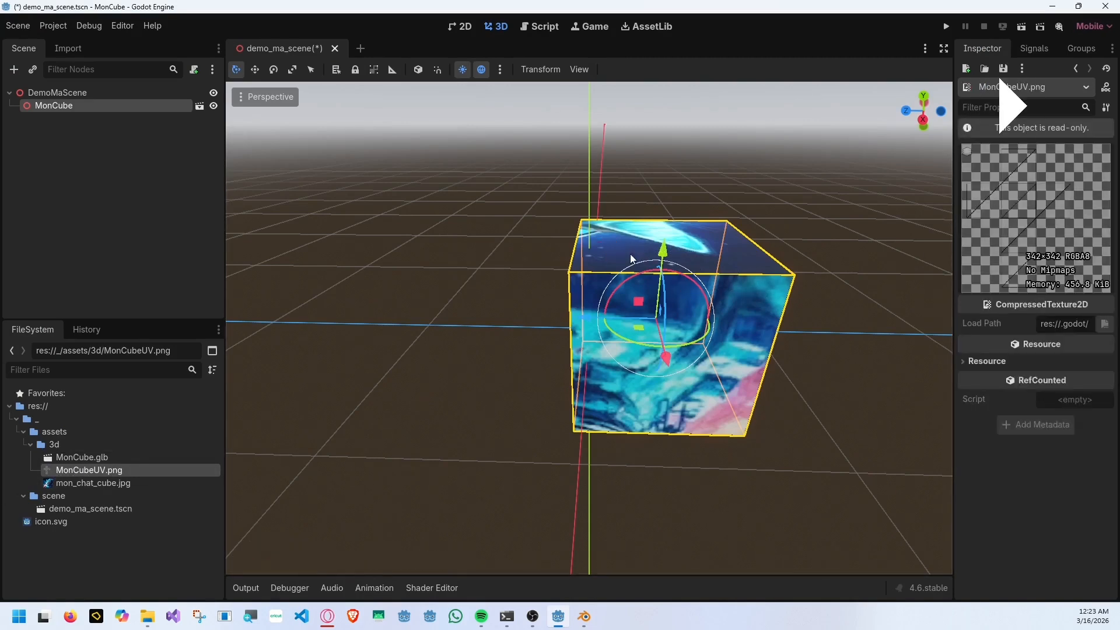
Make the MonCube instance local in the scene and select its CubeObject mesh node.
right_click(167, 108)
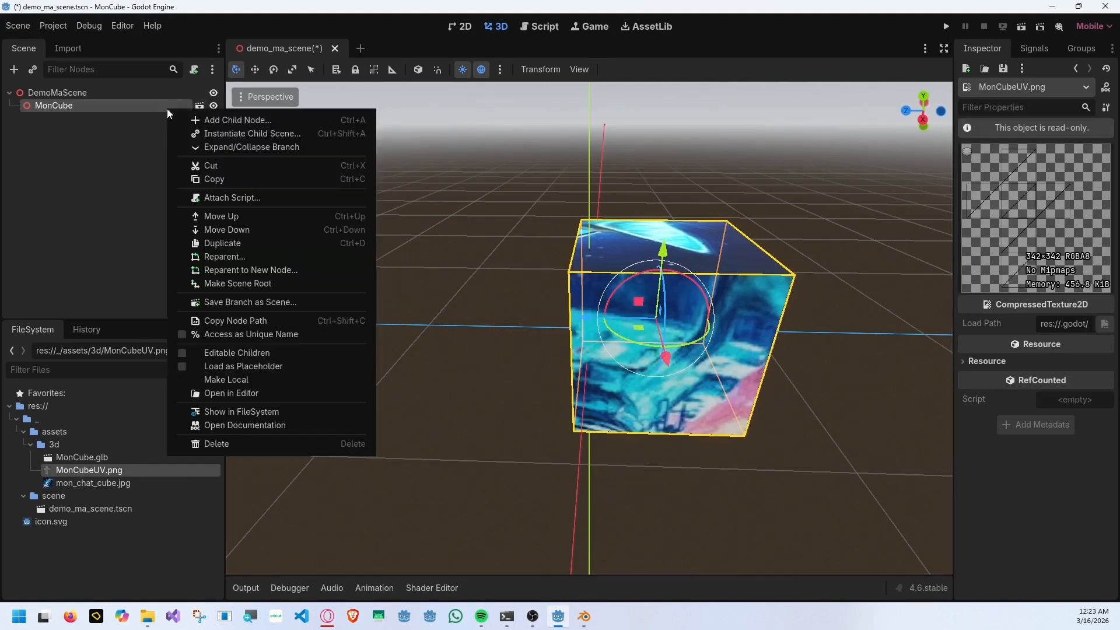
click(230, 384)
click(61, 119)
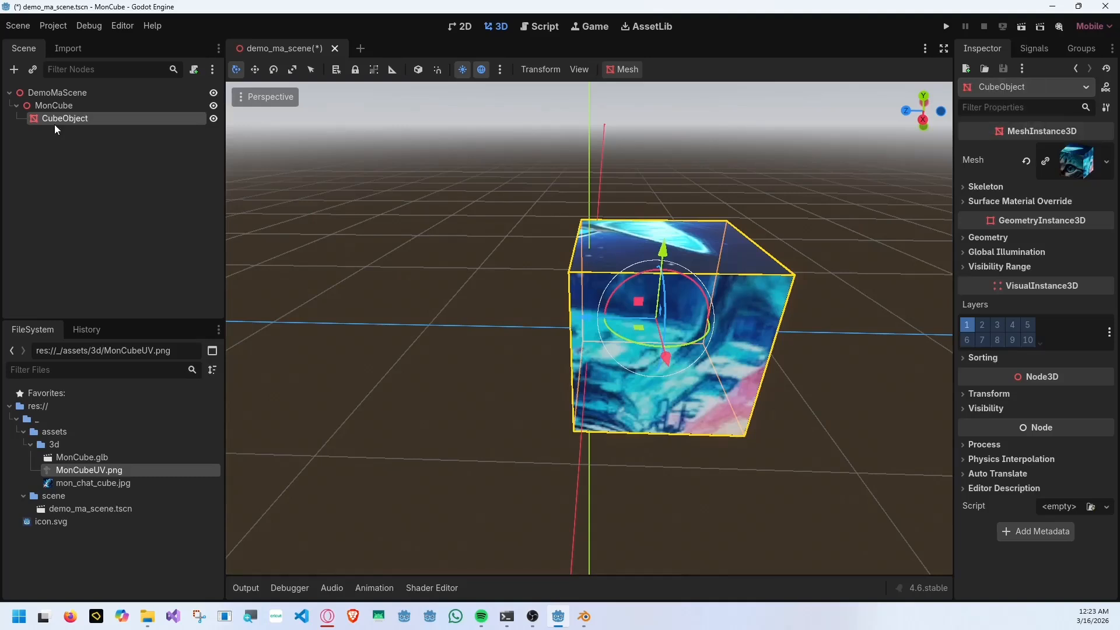
Give CubeObject's surface 0 a new StandardMaterial3D override and expand the material's Albedo settings.
click(1073, 201)
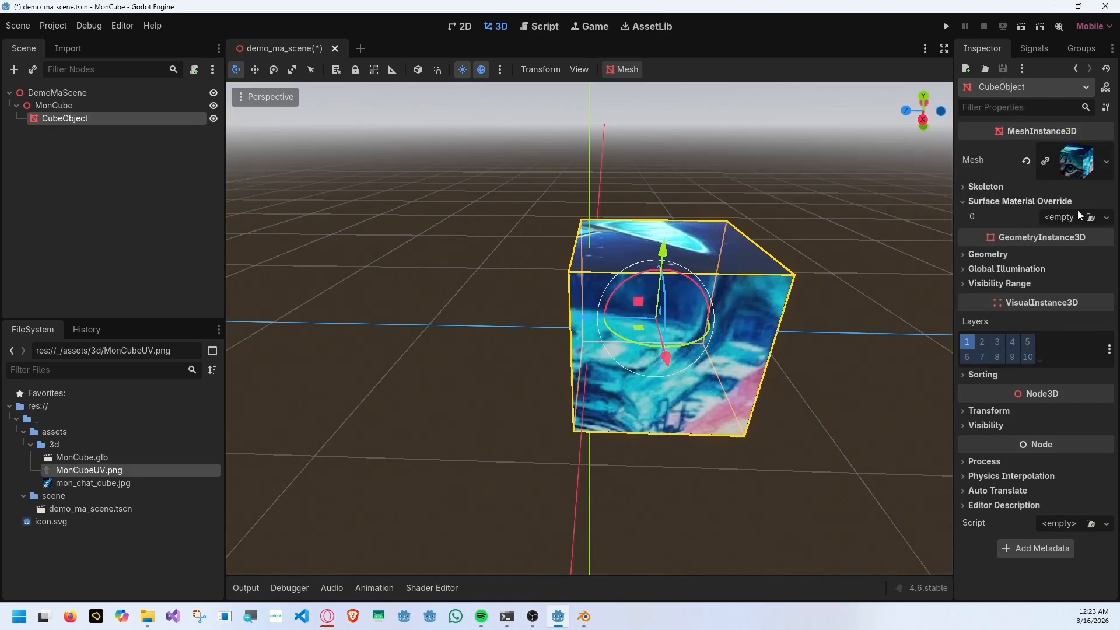
click(1107, 217)
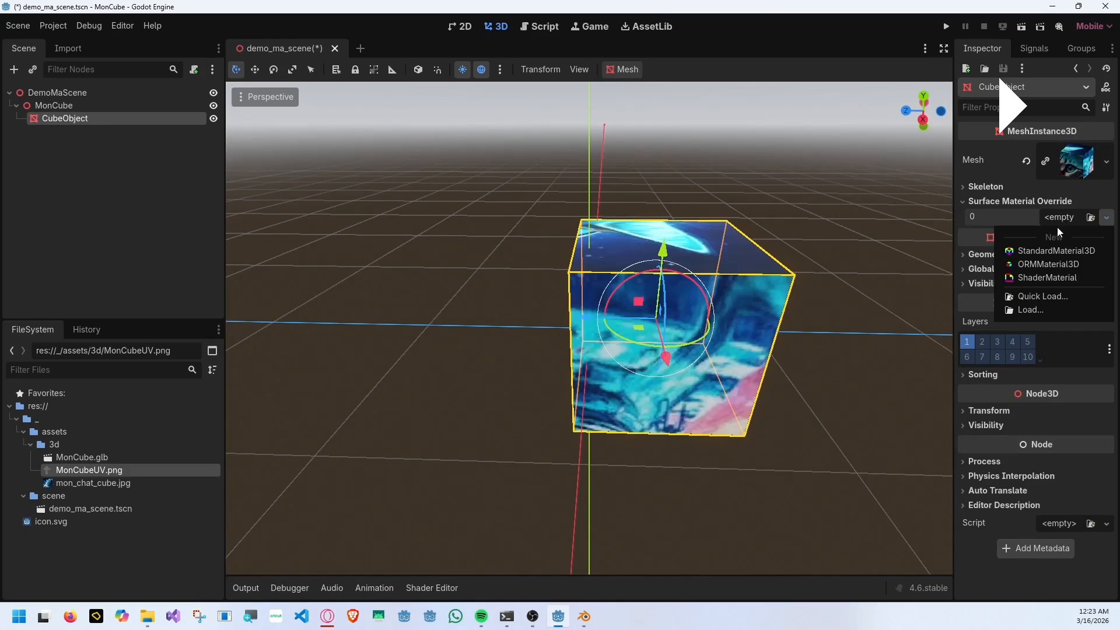
click(1033, 251)
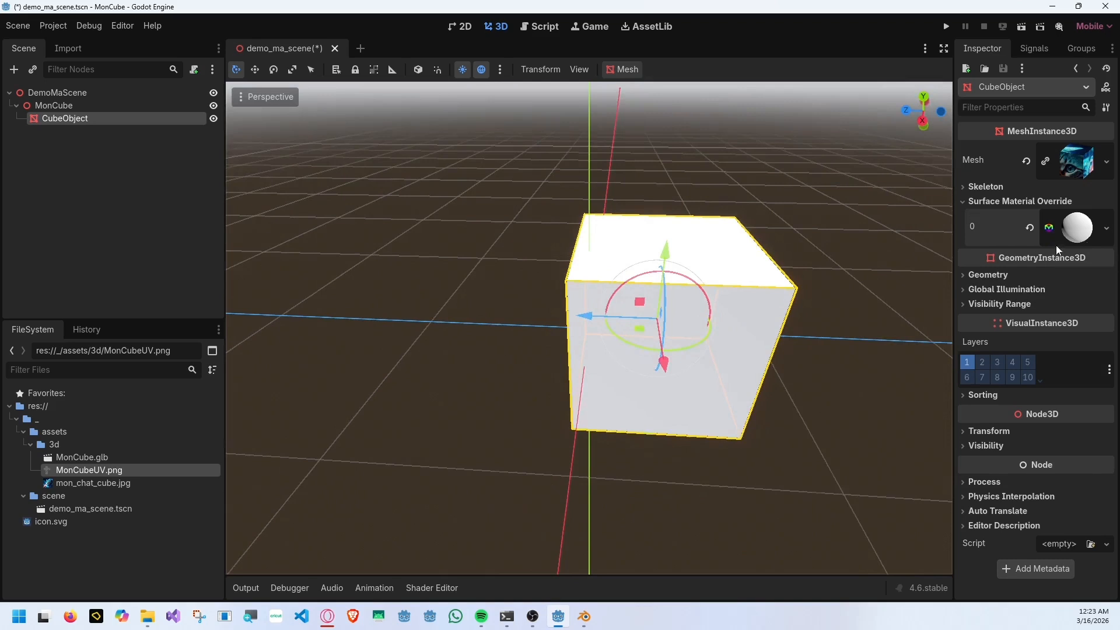
click(1058, 239)
click(1007, 375)
click(1005, 426)
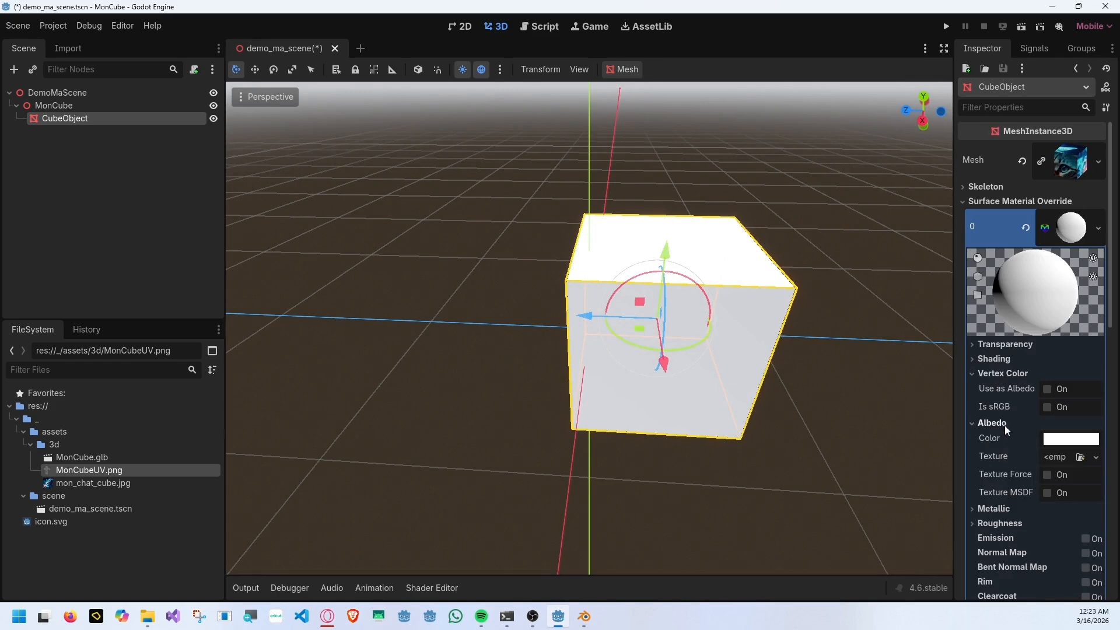
Set the override material's albedo colour to bright green and orbit around the cube.
middle_drag(875, 361, 713, 280)
click(1071, 439)
drag(983, 310, 951, 307)
drag(974, 275, 936, 258)
click(853, 326)
middle_drag(843, 334, 900, 344)
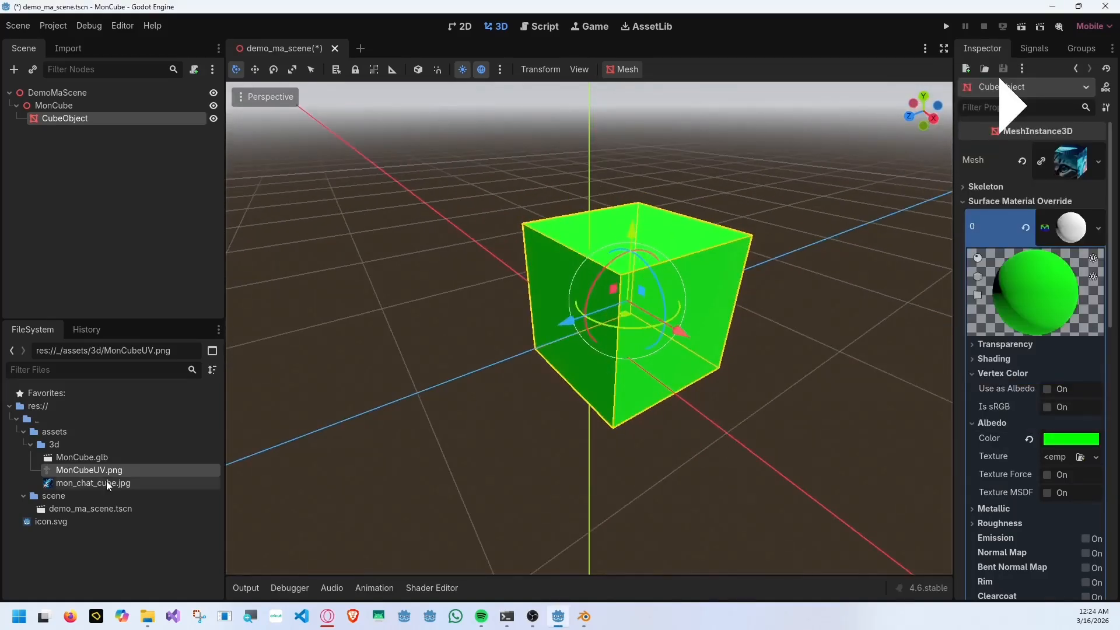
Apply mon_chat_cube.jpg as the albedo texture and change the albedo colour to 647800.
drag(93, 483, 1057, 457)
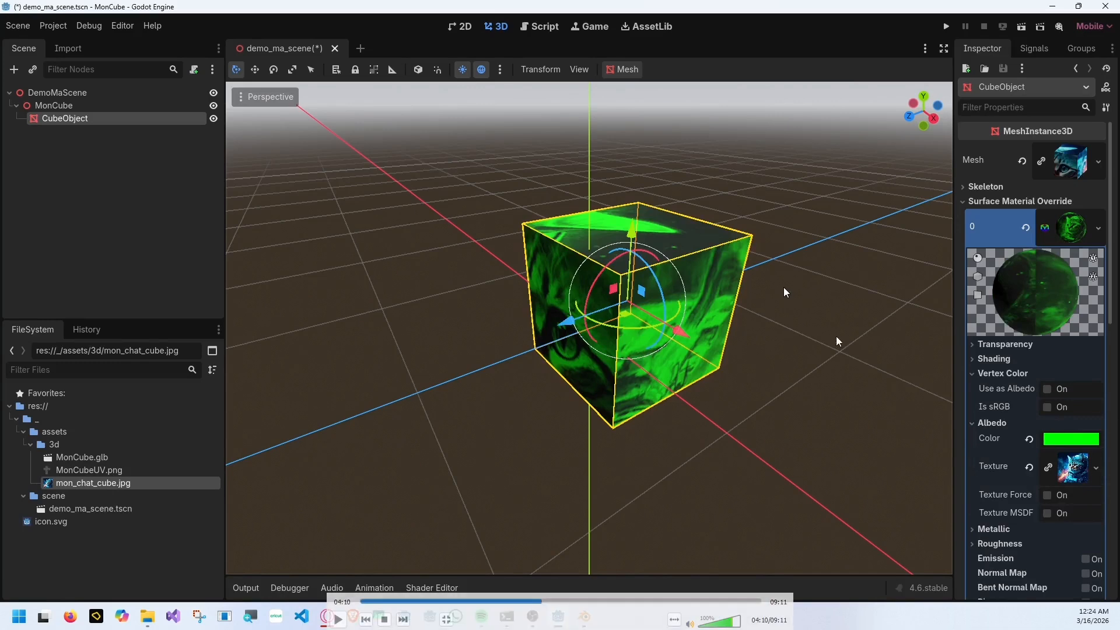
click(1067, 439)
drag(999, 275, 1058, 275)
drag(1057, 293, 1001, 274)
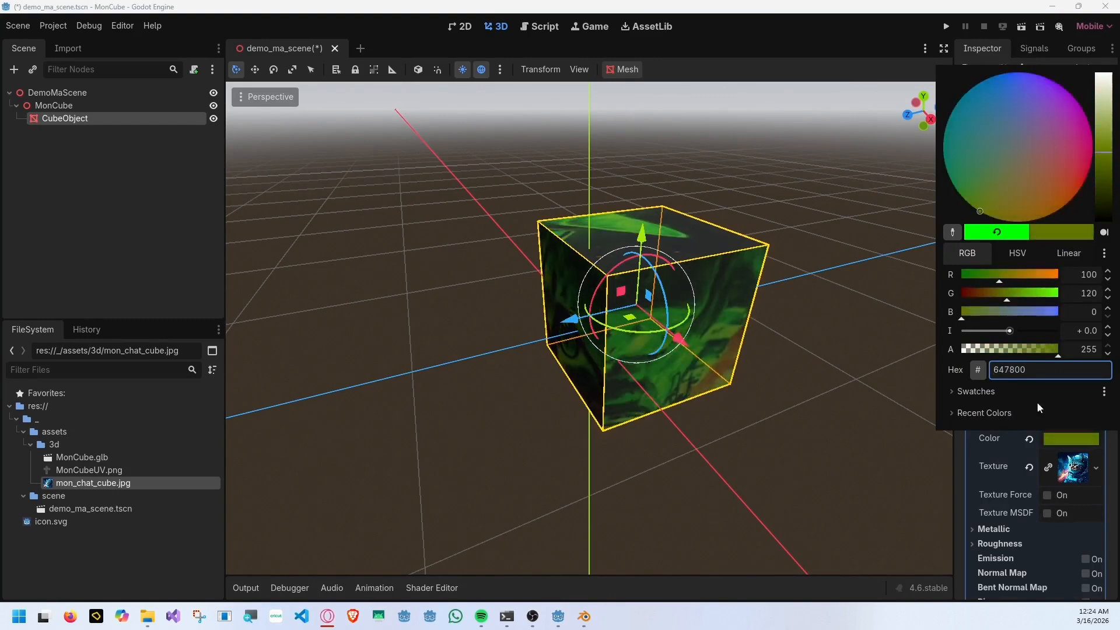
click(681, 290)
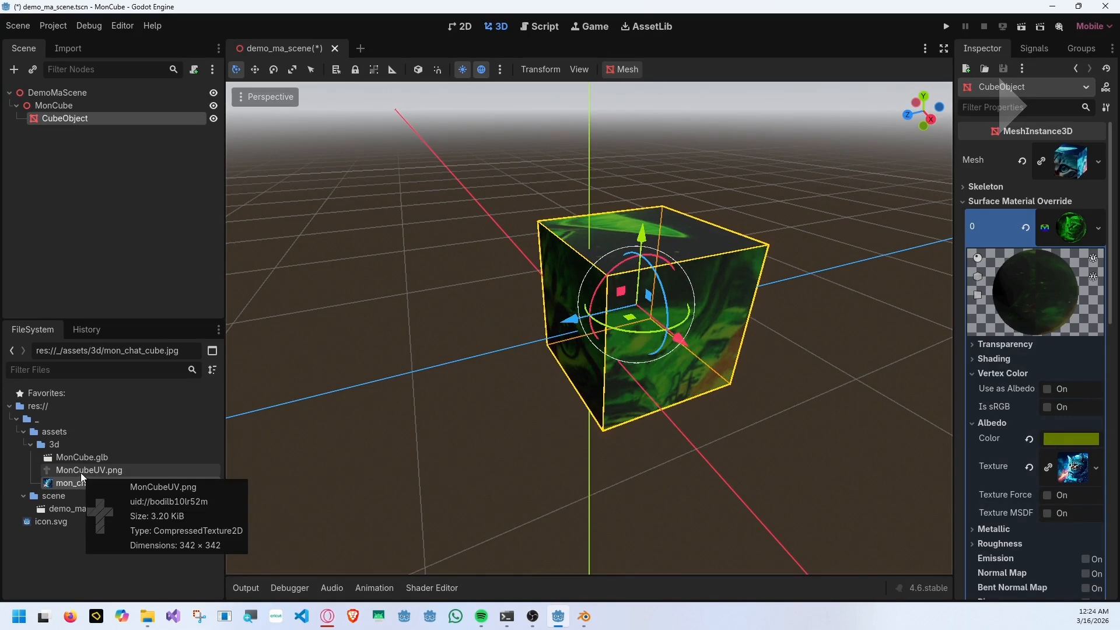
Replace the albedo texture with MonCubeUV.png and set the albedo colour to white.
drag(76, 470, 1073, 467)
click(1052, 439)
drag(1110, 149, 1110, 74)
click(1029, 438)
Examine the UV lines on the cube's faces up close and save the scene.
scroll(880, 292, up, 5)
click(880, 292)
middle_drag(880, 291, 597, 377)
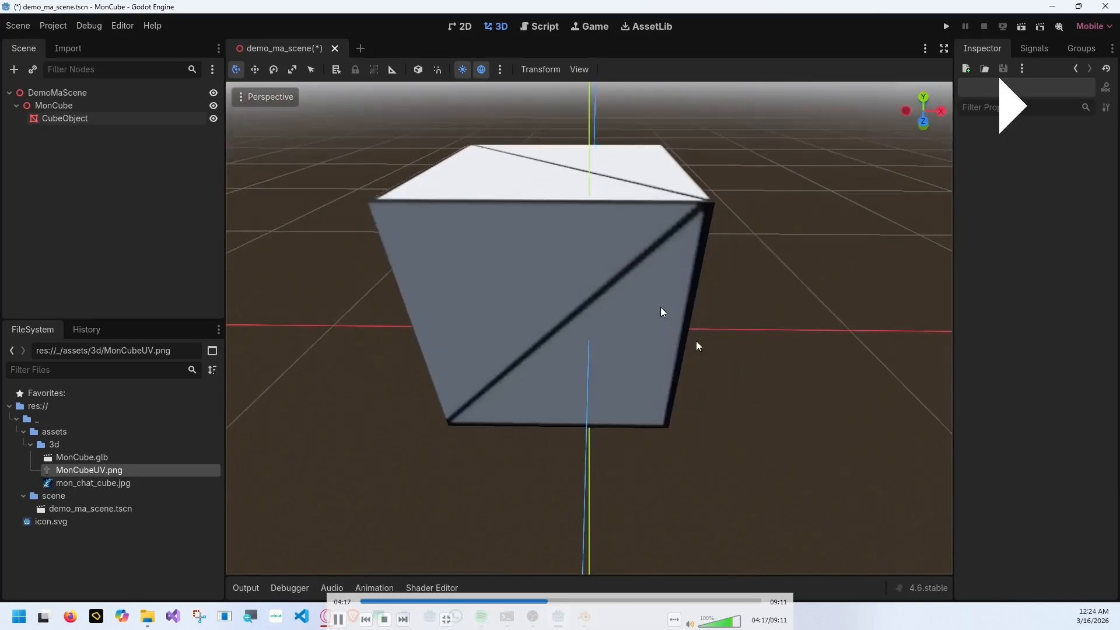
key(ctrl+s)
Duplicate MonCubeUV.png in the same folder under the name MonCubeHelloUV.png.
right_click(99, 472)
right_click(90, 473)
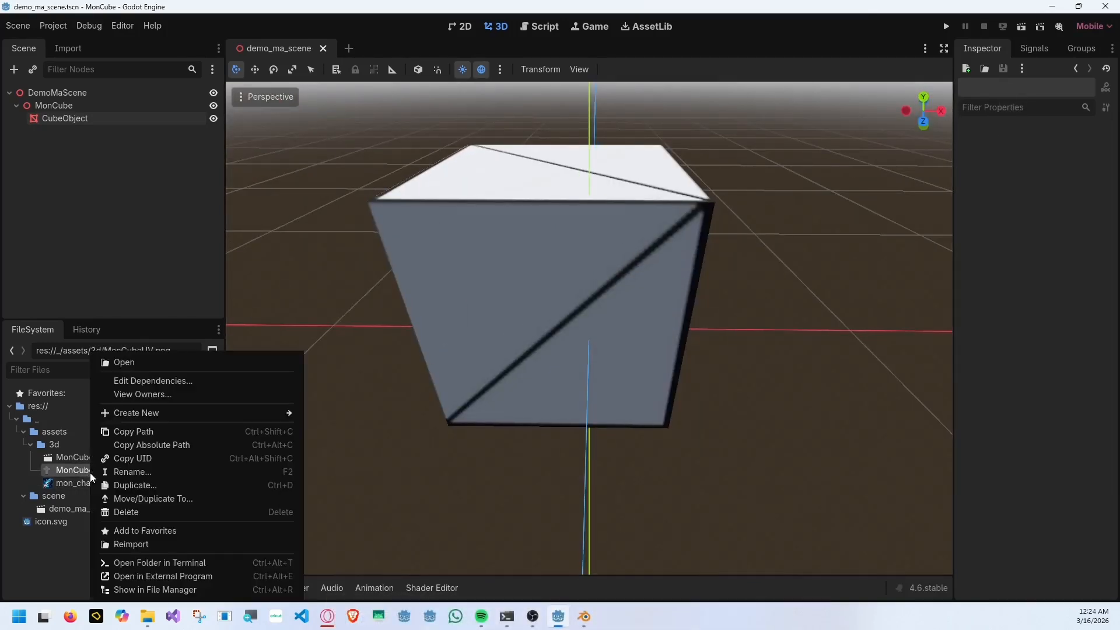
click(176, 486)
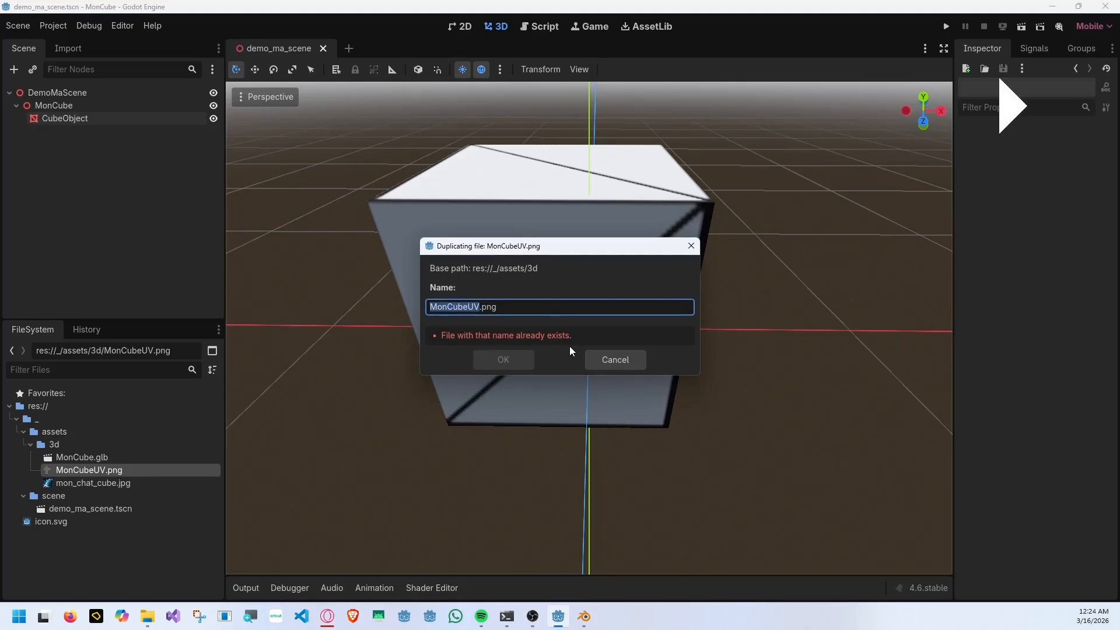
key(Right)
key(Left)
key(Left)
text(Hello)
key(Return)
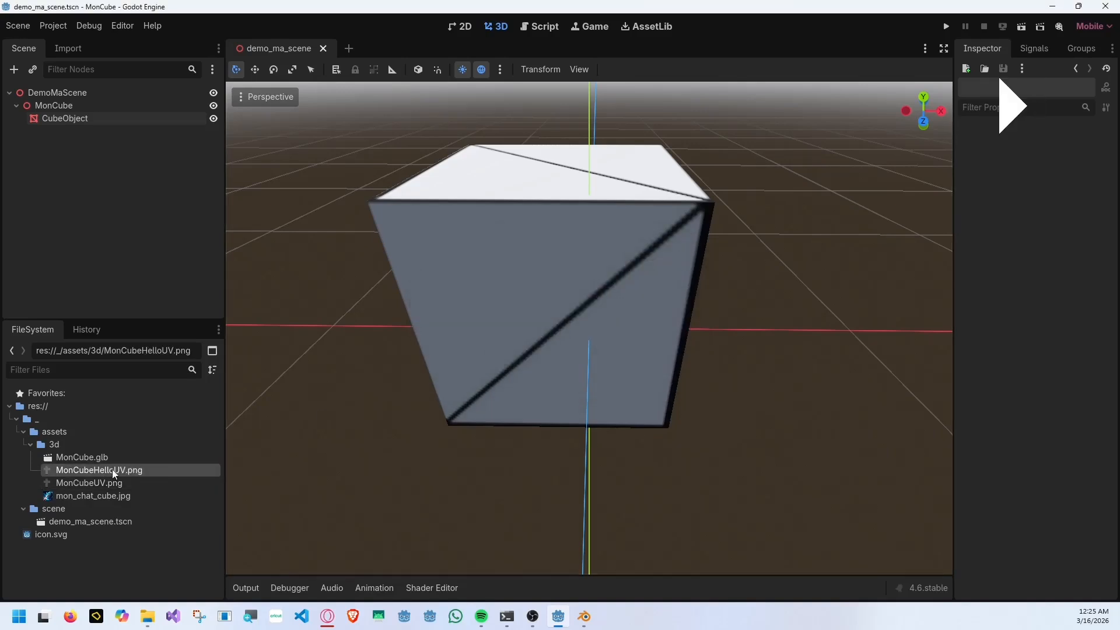
Show MonCubeHelloUV.png in the file manager and open it in Paint.
right_click(112, 469)
click(215, 561)
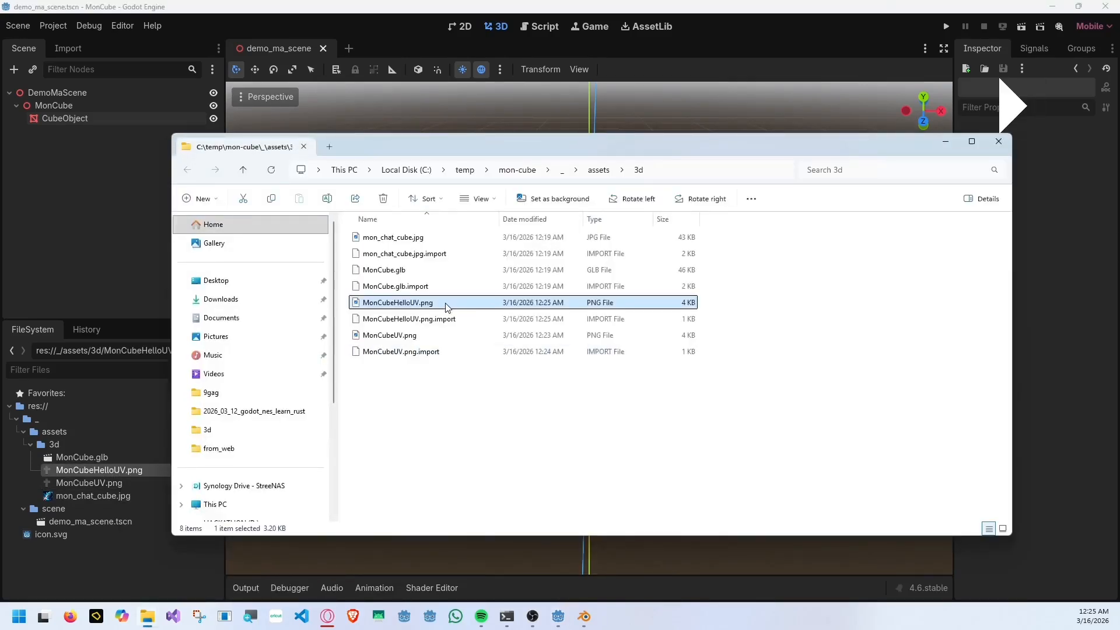
right_click(448, 307)
mouse_move(607, 230)
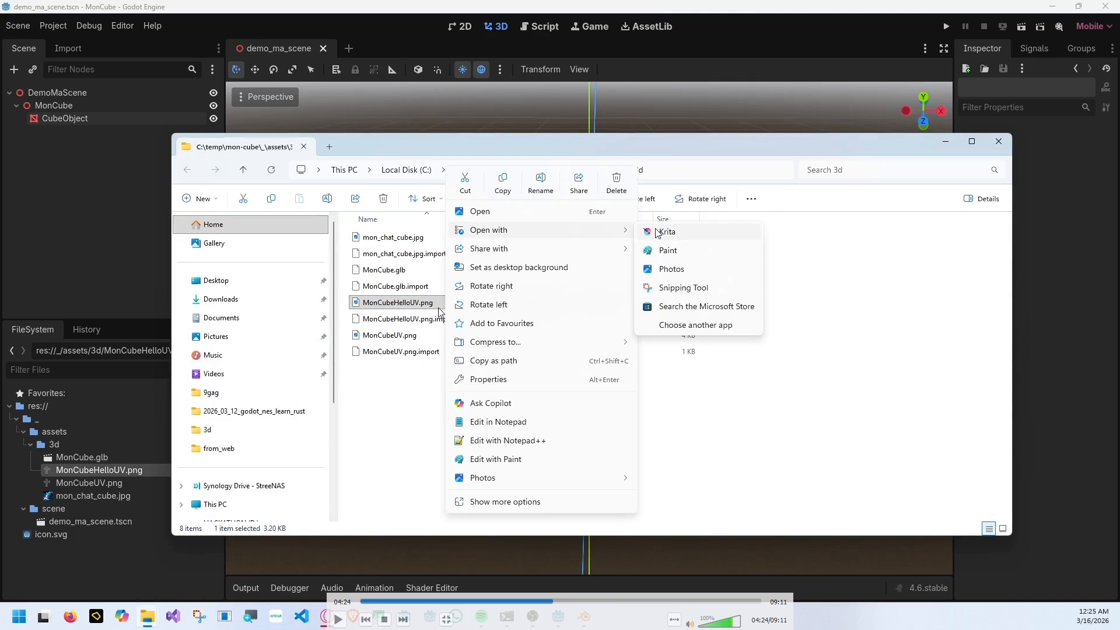
click(665, 232)
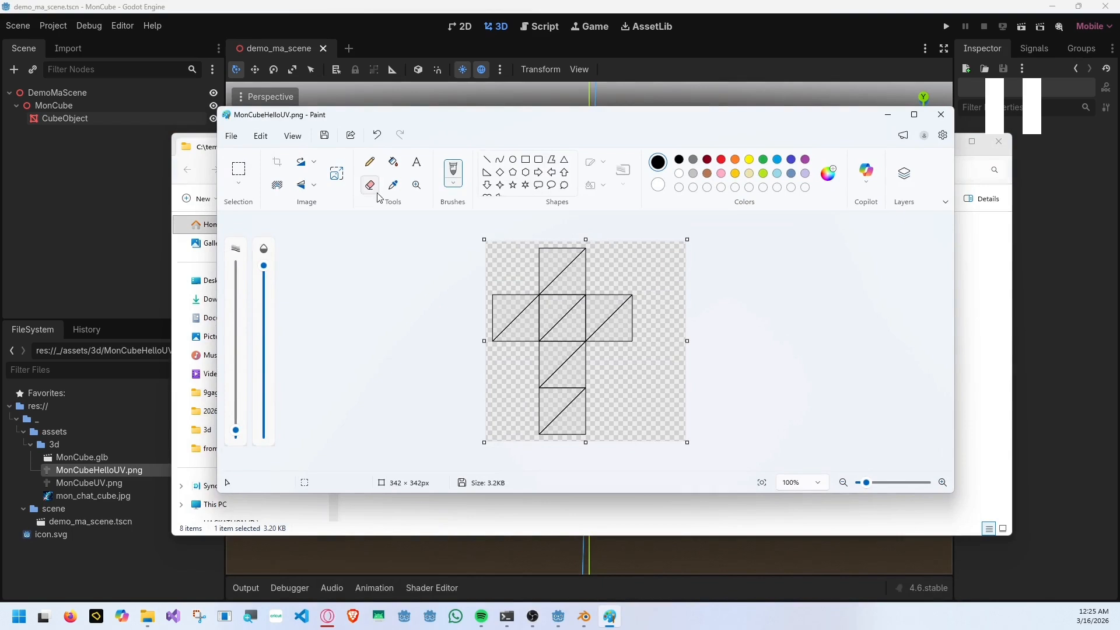
Fill the uppermost square of the UV cross with red.
click(393, 161)
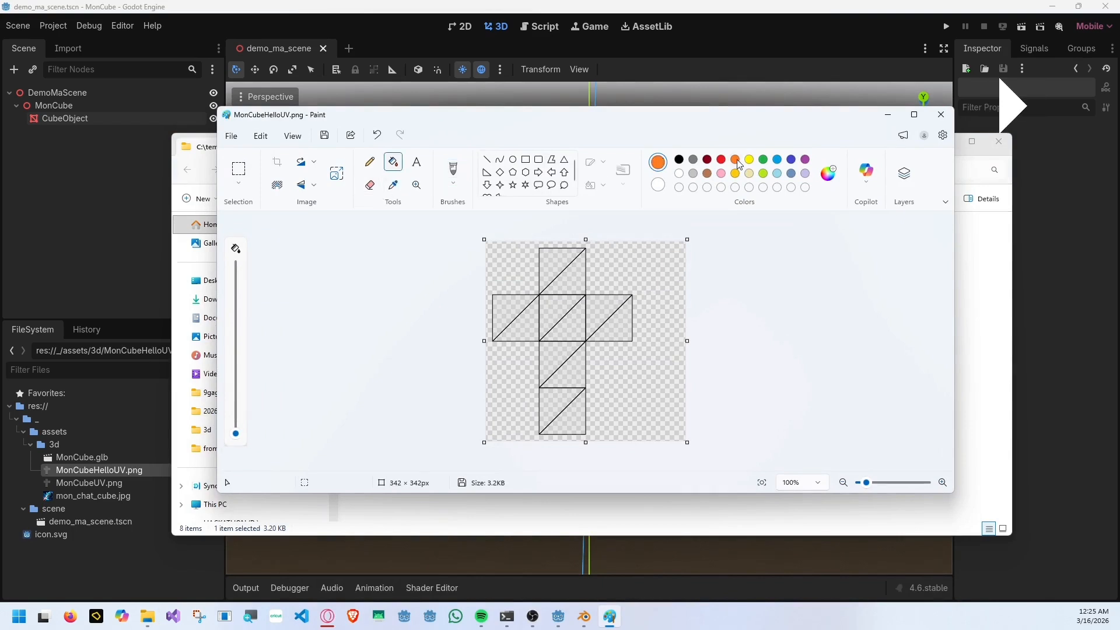
click(721, 160)
click(562, 271)
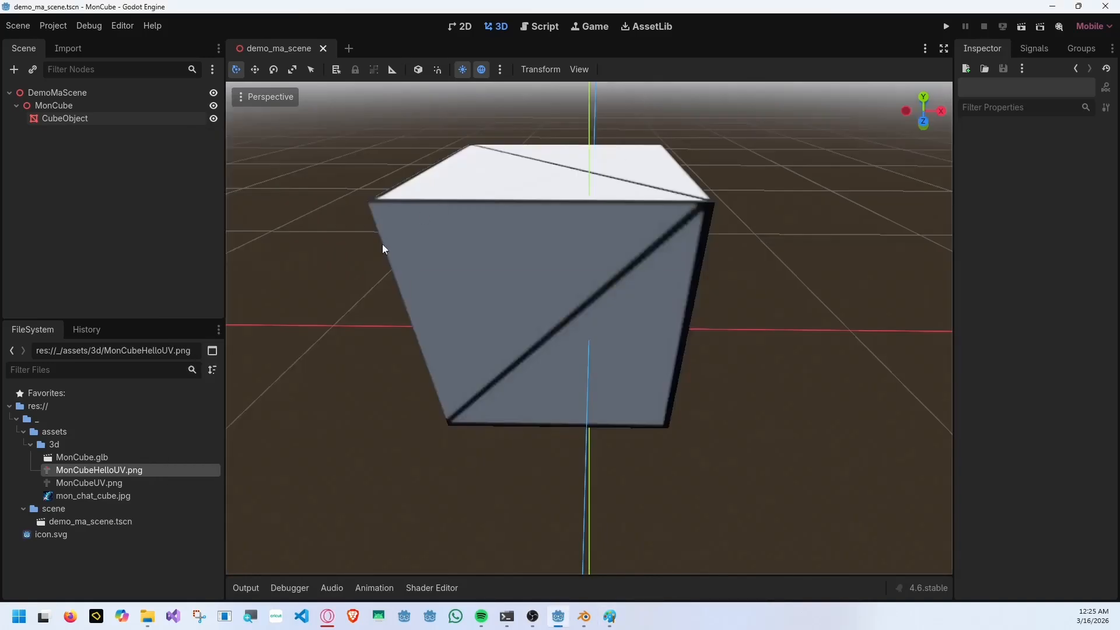
Switch to Godot and apply MonCubeHelloUV.png as the albedo texture of CubeObject's override material, viewing the cube up close.
middle_drag(382, 249, 283, 460)
scroll(282, 460, down, 10)
scroll(282, 460, up, 4)
click(103, 123)
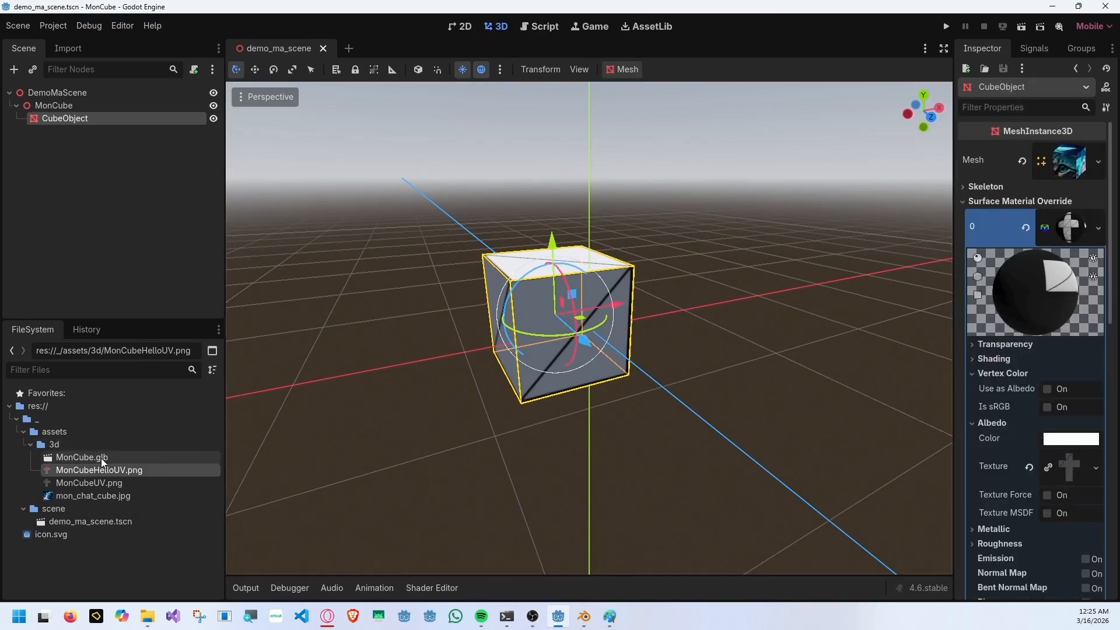
drag(109, 472, 1066, 469)
mouse_move(496, 268)
middle_down()
mouse_move(586, 320)
mouse_move(590, 301)
middle_up()
scroll(586, 320, up, 1)
scroll(585, 319, up, 4)
In Paint, fill the right arm of the UV cross with green, save the image and return to Godot.
key(alt+Tab)
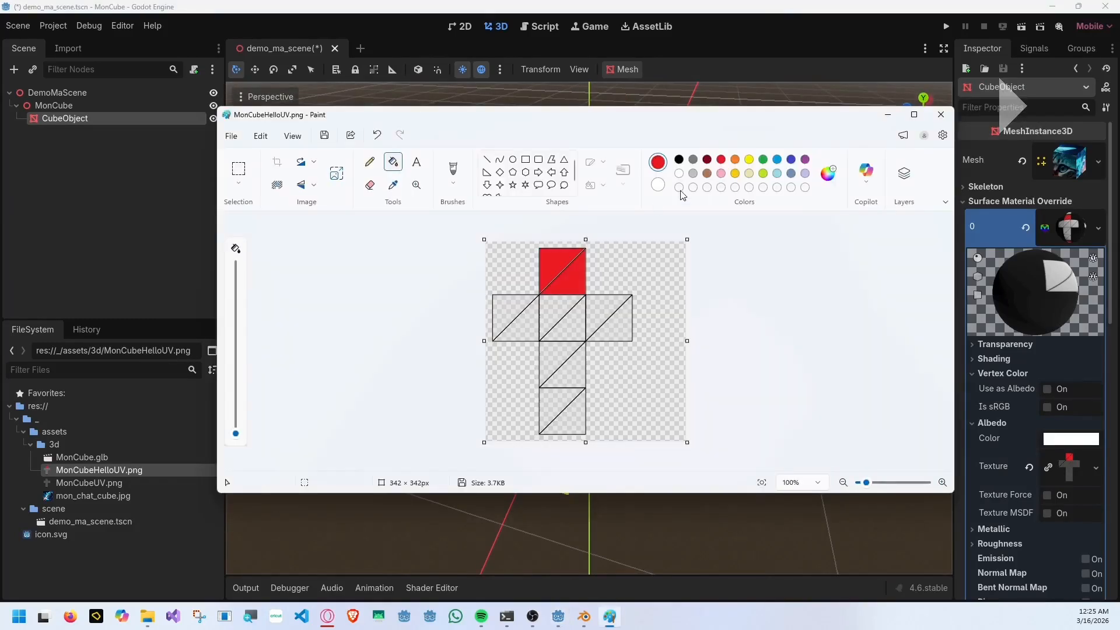
click(763, 159)
click(627, 327)
key(ctrl+s)
key(alt+Tab)
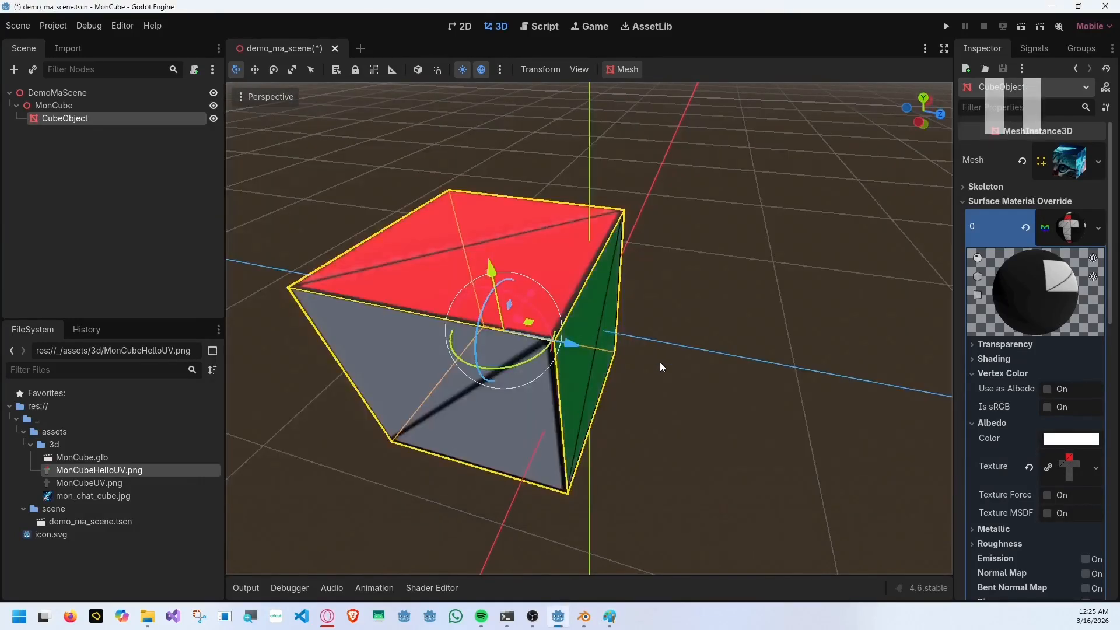
Switch to Paint and fill the left arm of the UV cross with blue.
middle_drag(660, 362, 674, 349)
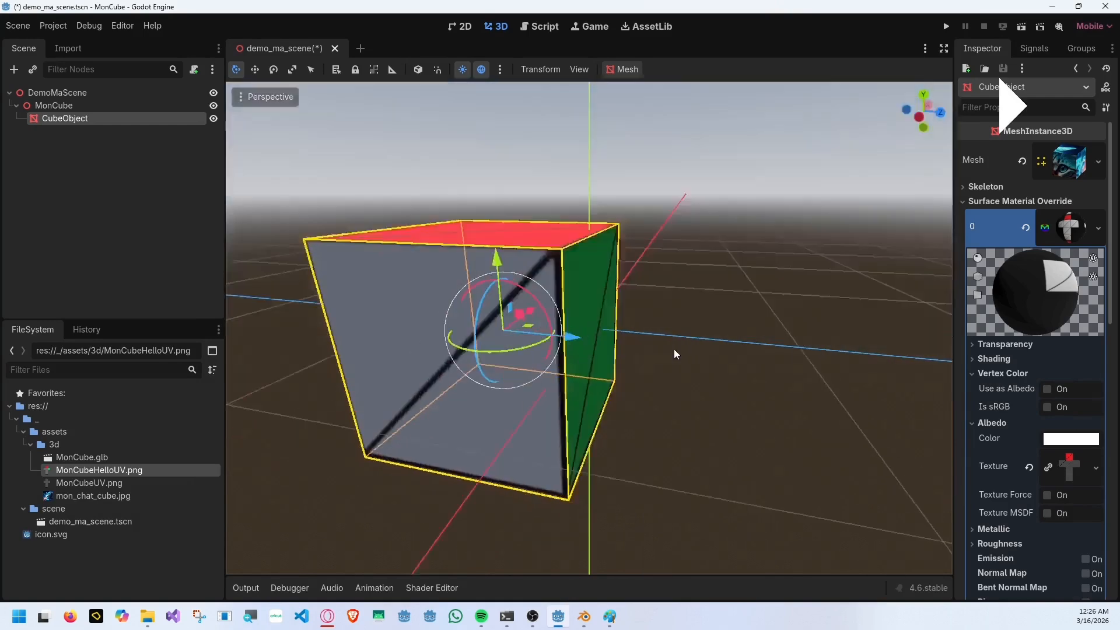
scroll(772, 339, down, 3)
key(alt+Tab)
click(508, 309)
click(526, 327)
Fill the central square of the UV cross with purple, save the image and view the cube in Godot.
click(804, 160)
click(558, 310)
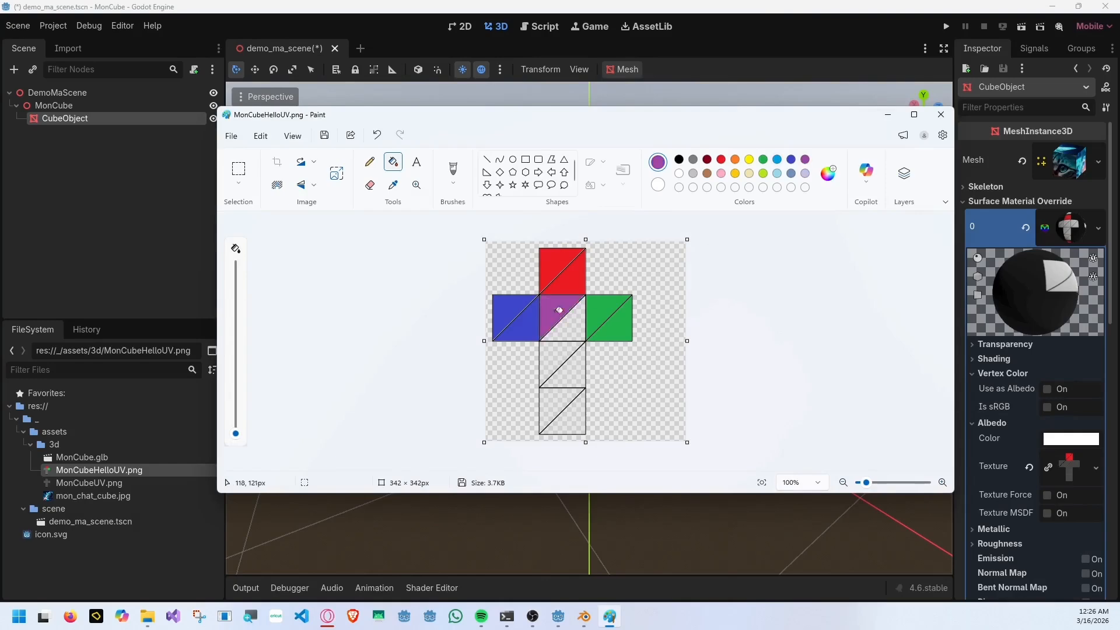
click(572, 328)
key(ctrl+s)
key(alt+Tab)
mouse_move(681, 356)
middle_down()
mouse_move(560, 187)
mouse_move(683, 389)
mouse_move(488, 288)
middle_up()
scroll(489, 289, up, 6)
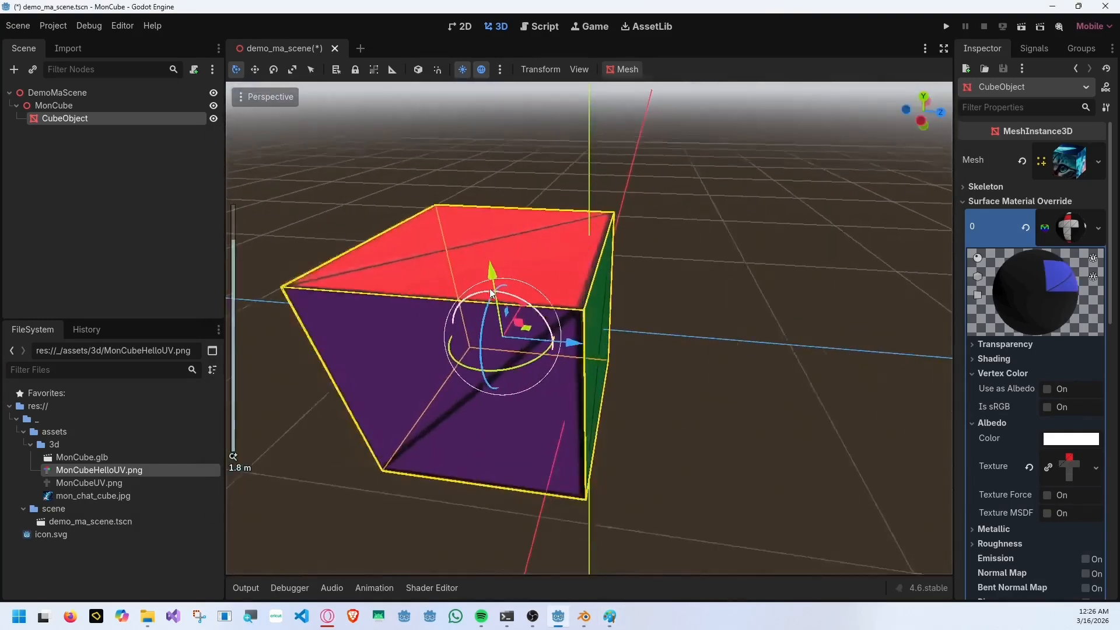
Scribble with a purple pencil across the red square in Paint and check the cube in Godot.
key(alt+Tab)
click(371, 165)
drag(558, 269, 642, 272)
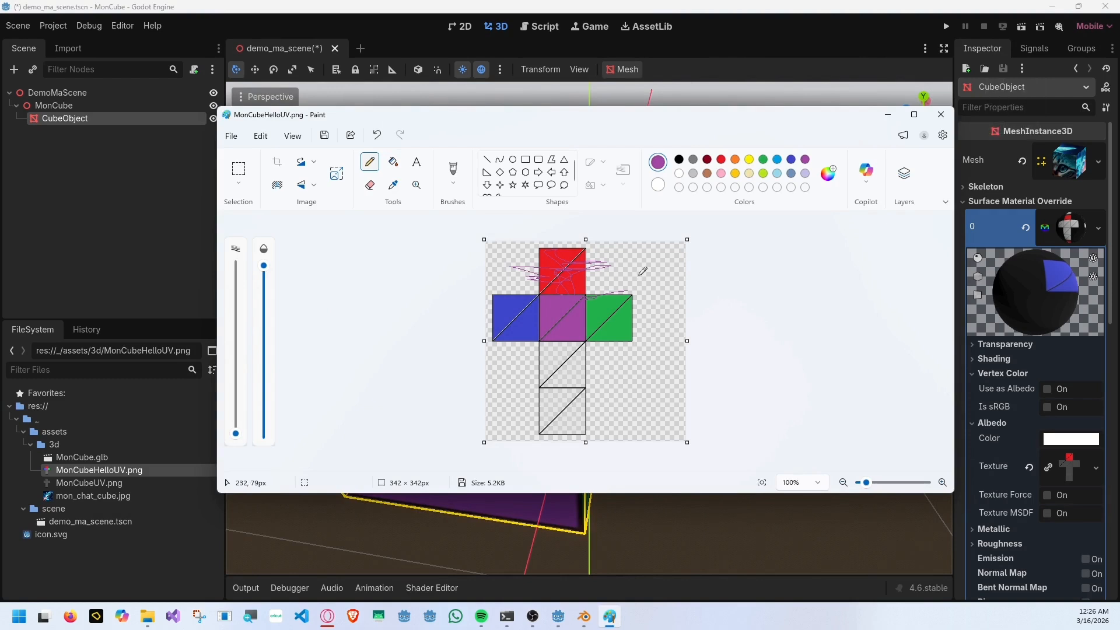
key(alt+Tab)
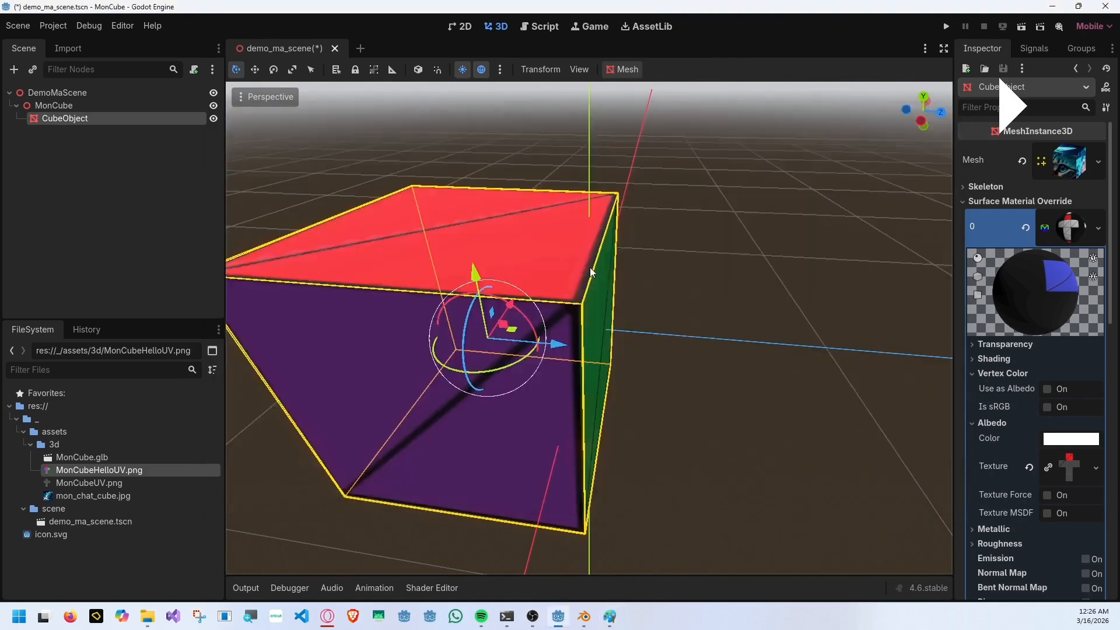
mouse_move(590, 268)
middle_down()
mouse_move(692, 359)
mouse_move(671, 272)
middle_up()
key(alt+Tab)
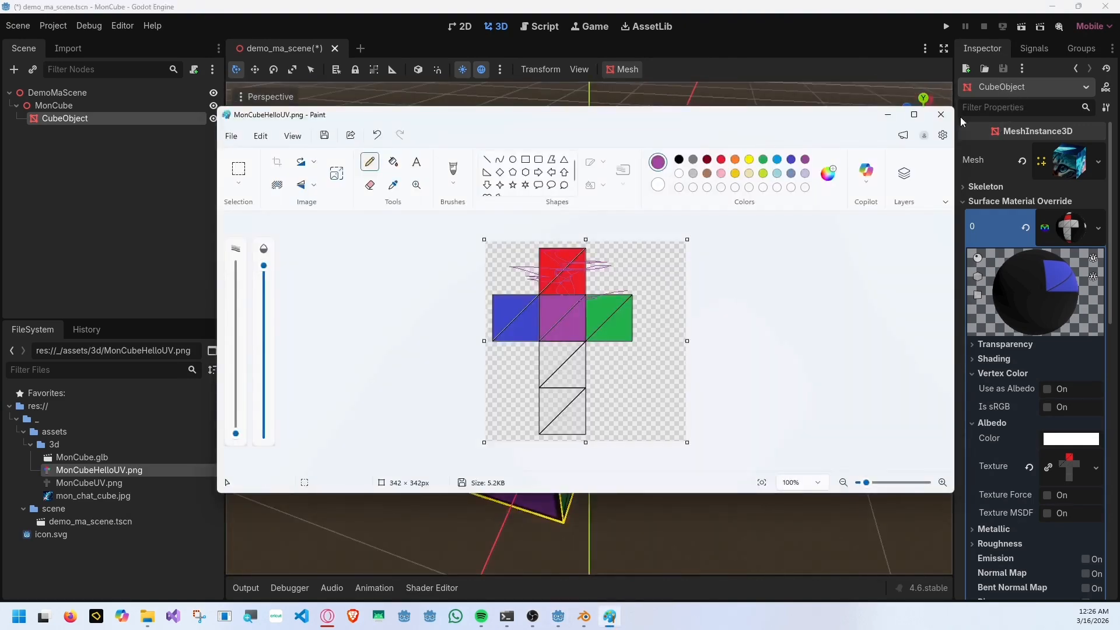
Undo the purple pencil scribbles, save the image and close Paint.
key(ctrl+z)
key(ctrl+z)
key(ctrl+z)
key(ctrl+z)
key(ctrl+z)
key(ctrl+z)
key(ctrl+z)
key(ctrl+z)
key(ctrl+z)
key(ctrl+s)
key(alt+F4)
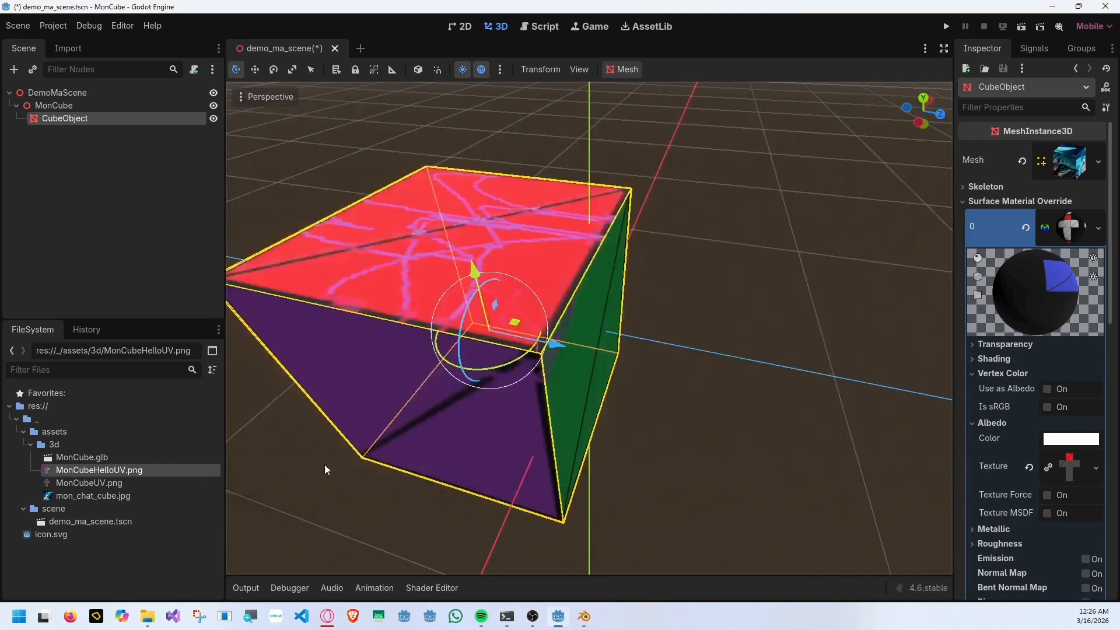
Open MonCubeHelloUV.png from the file manager in Krita.
key(alt+Tab)
right_click(406, 305)
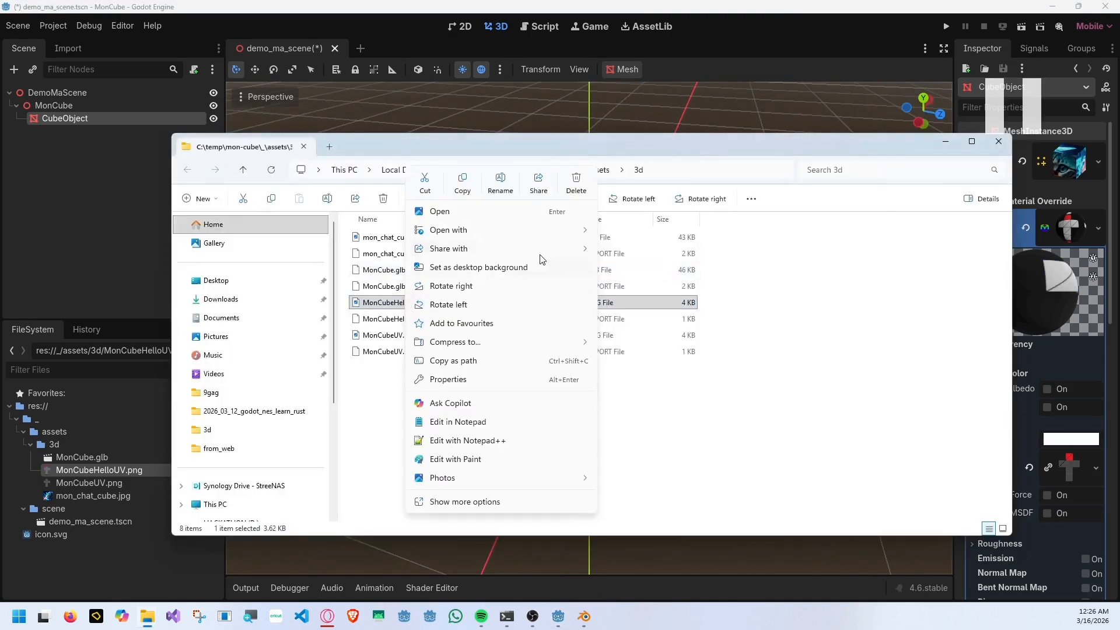
mouse_move(560, 230)
click(625, 241)
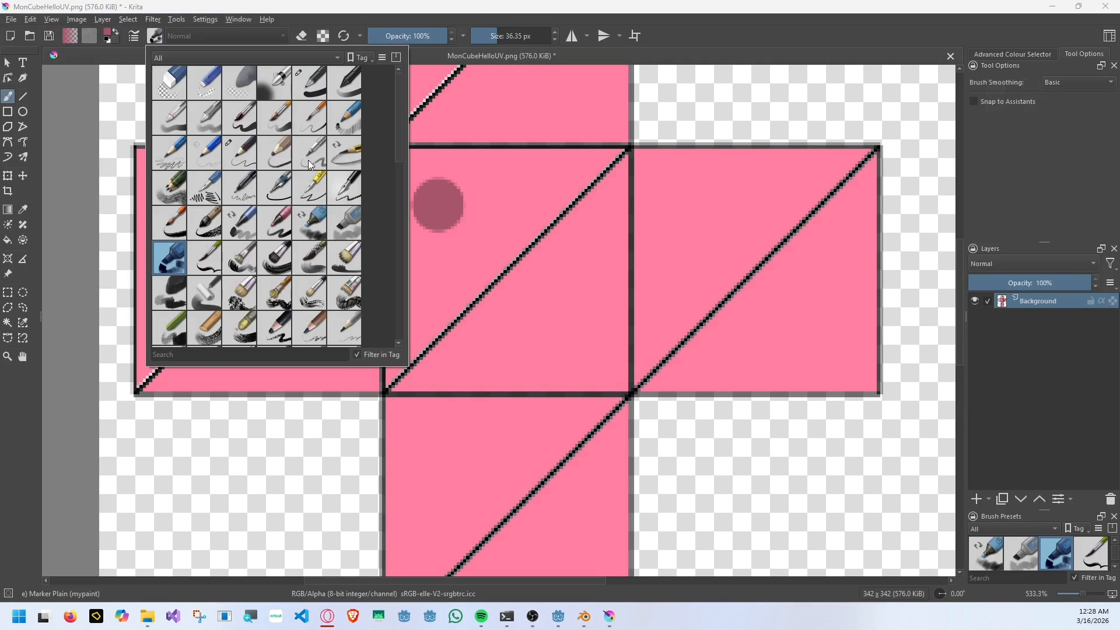
Choose the Basic-5 Size brush preset, try a stroke on the central square and undo it.
click(304, 149)
drag(457, 198, 586, 341)
key(ctrl+z)
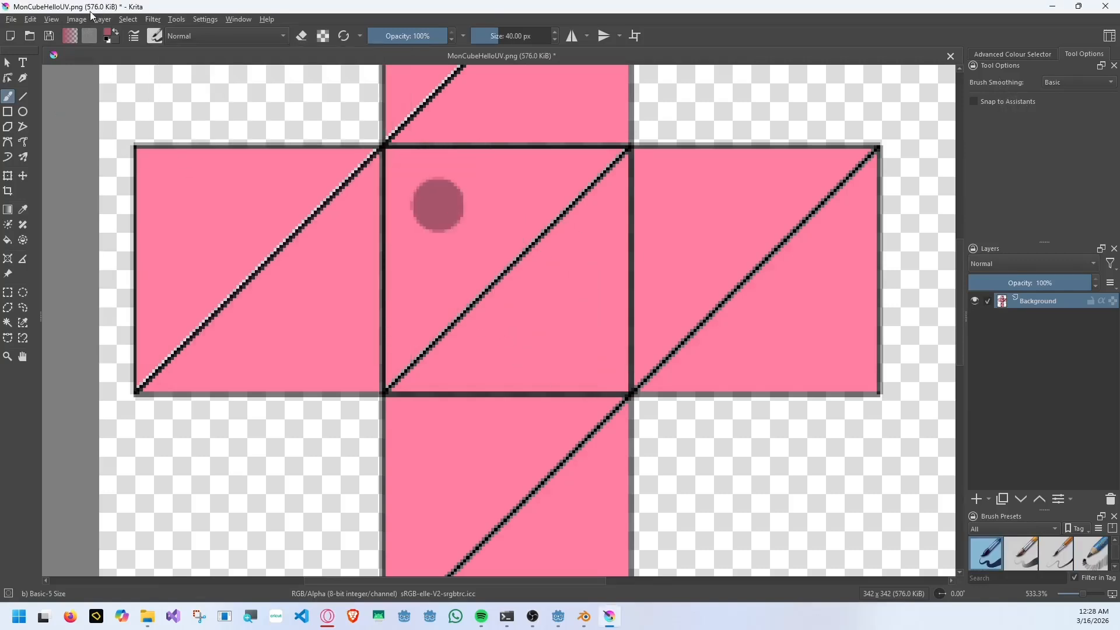
Paint two round white eyes in the upper part of the central square with a brush of about 16.68 px.
click(107, 33)
drag(459, 253, 435, 360)
click(627, 437)
click(488, 38)
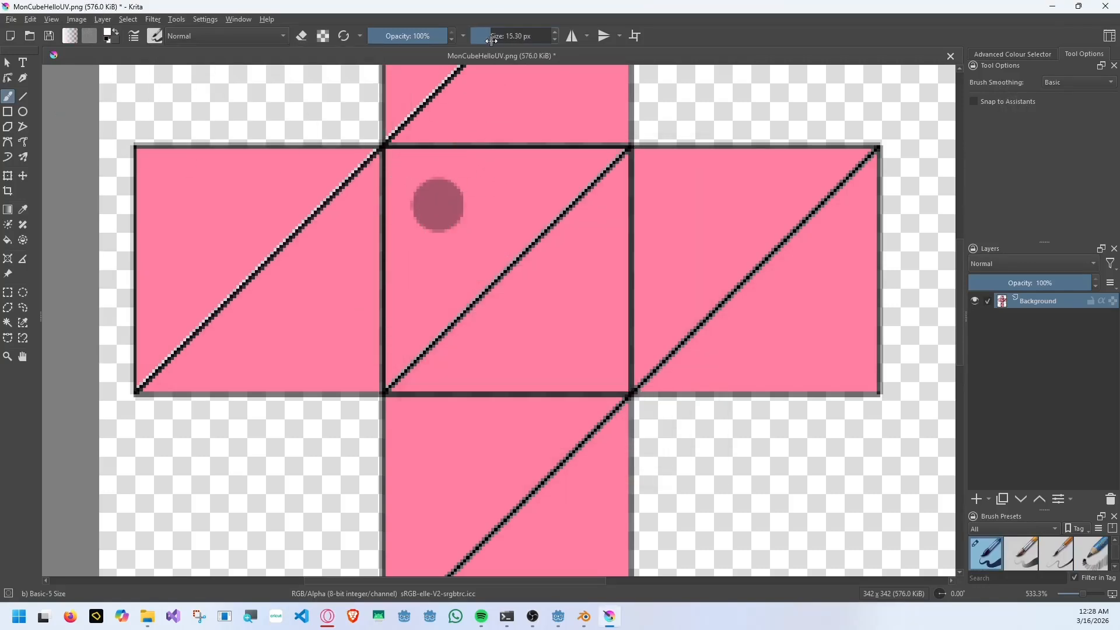
drag(492, 41, 493, 41)
drag(436, 203, 430, 198)
mouse_move(579, 205)
mouse_down()
mouse_move(568, 217)
mouse_move(574, 203)
mouse_up()
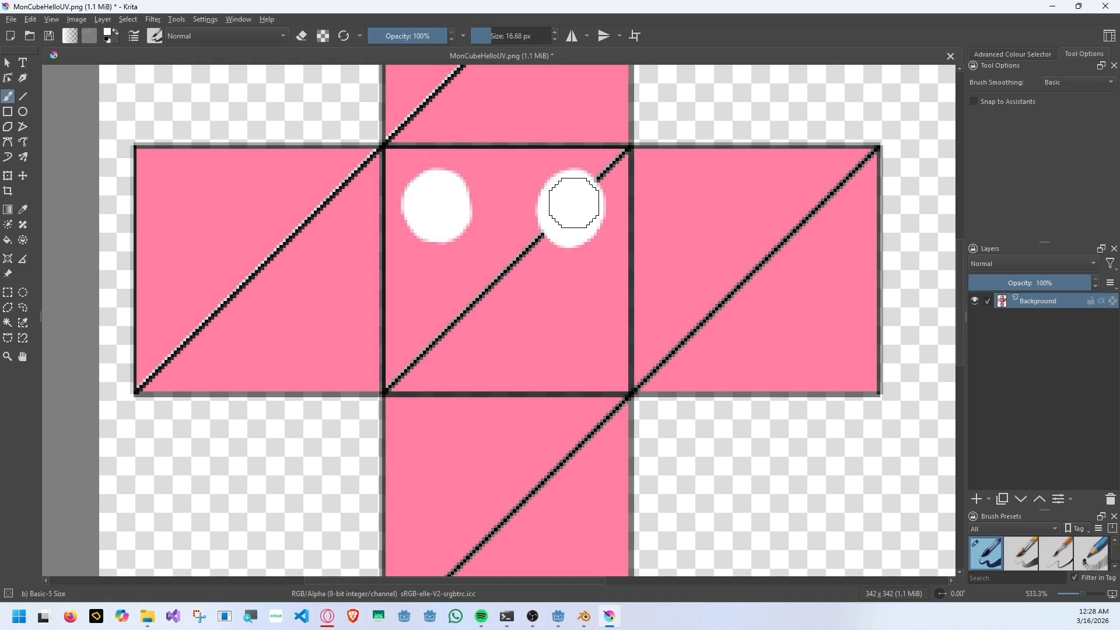
Add small black pupils to both white eyes with a brush of about 4.74 px.
click(116, 32)
click(108, 33)
drag(488, 225, 484, 182)
click(627, 438)
click(484, 37)
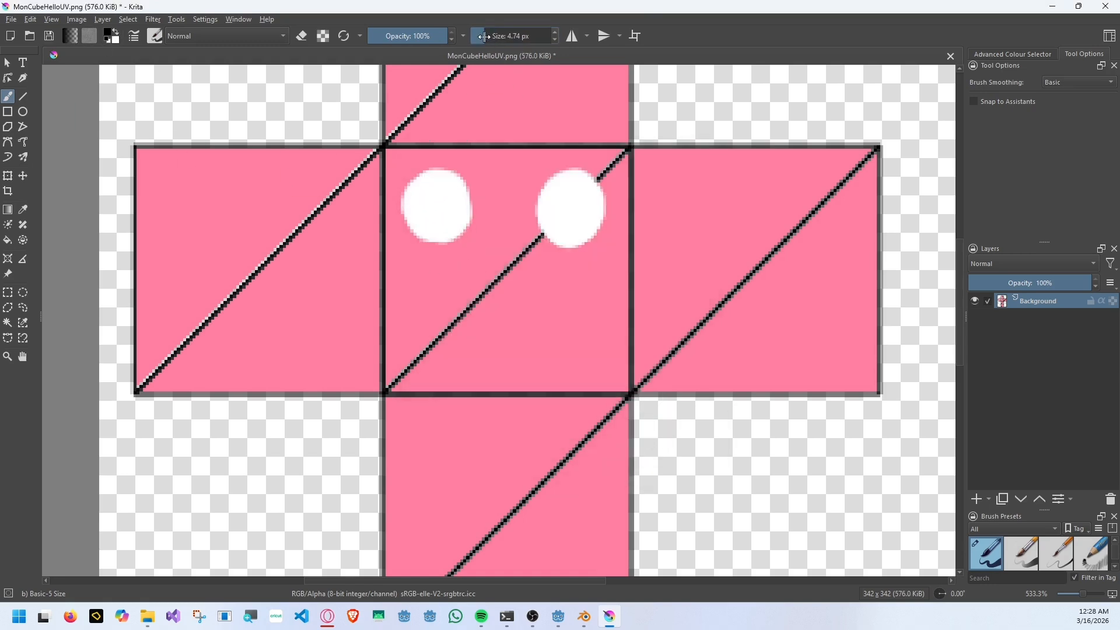
click(437, 220)
scroll(652, 267, down, 2)
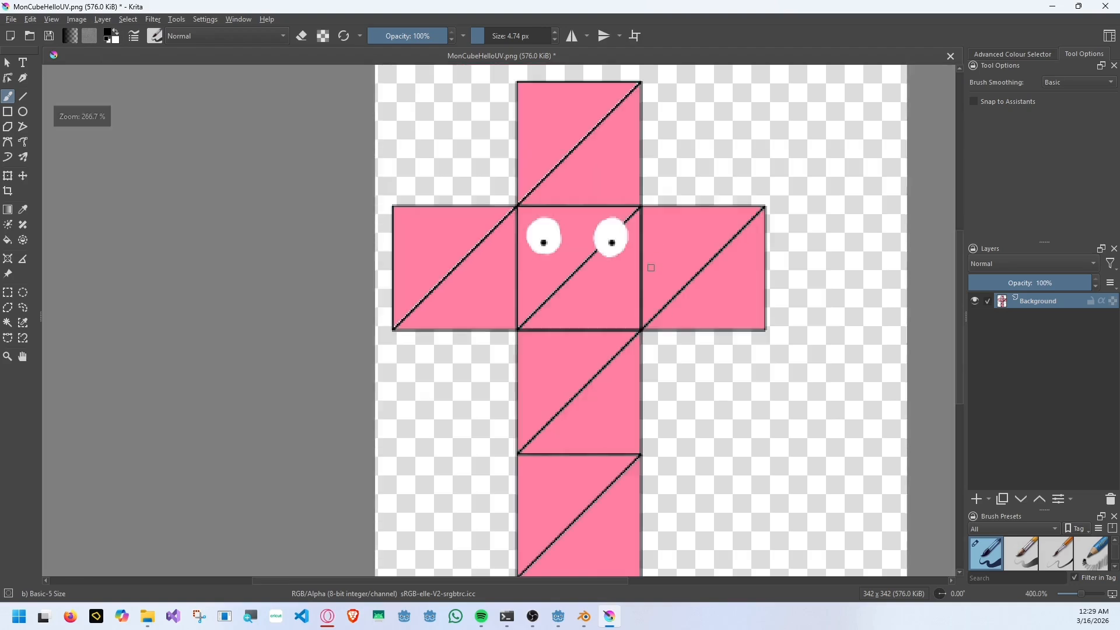
Cover the diagonal lines in the squares around the face with the sampled pink, using a brush of about 6.09 px.
scroll(774, 218, up, 4)
ctrl+click(389, 192)
click(485, 37)
drag(725, 191, 507, 402)
middle_drag(514, 403, 601, 225)
drag(710, 103, 347, 472)
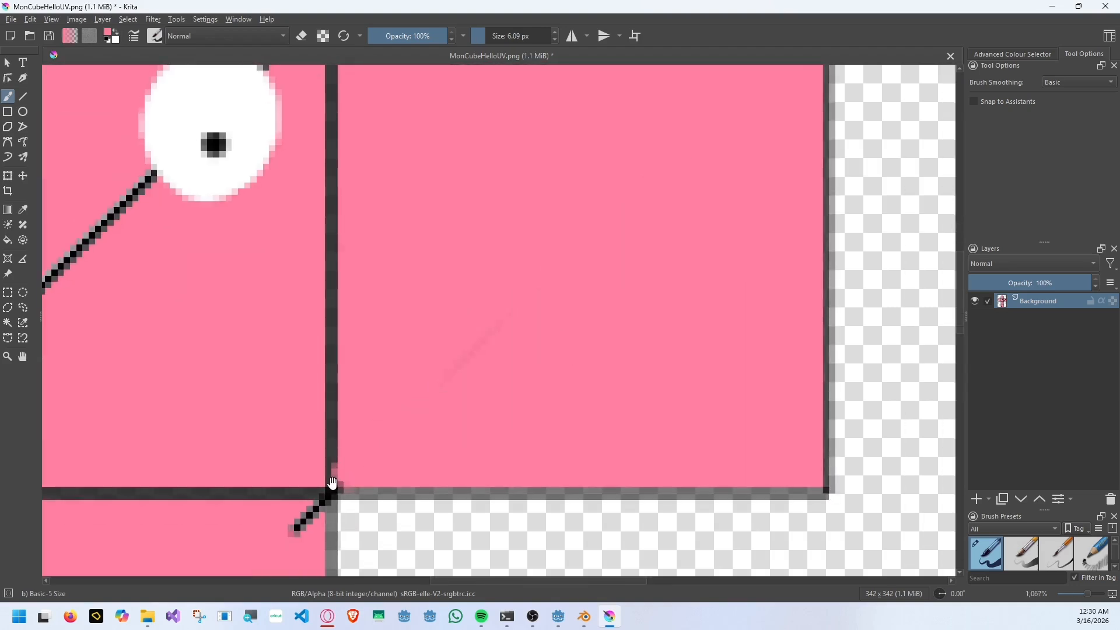
middle_drag(332, 483, 601, 159)
drag(577, 187, 535, 245)
middle_drag(352, 551, 433, 328)
drag(233, 393, 204, 421)
middle_drag(469, 496, 516, 190)
drag(701, 157, 480, 382)
middle_drag(477, 388, 538, 233)
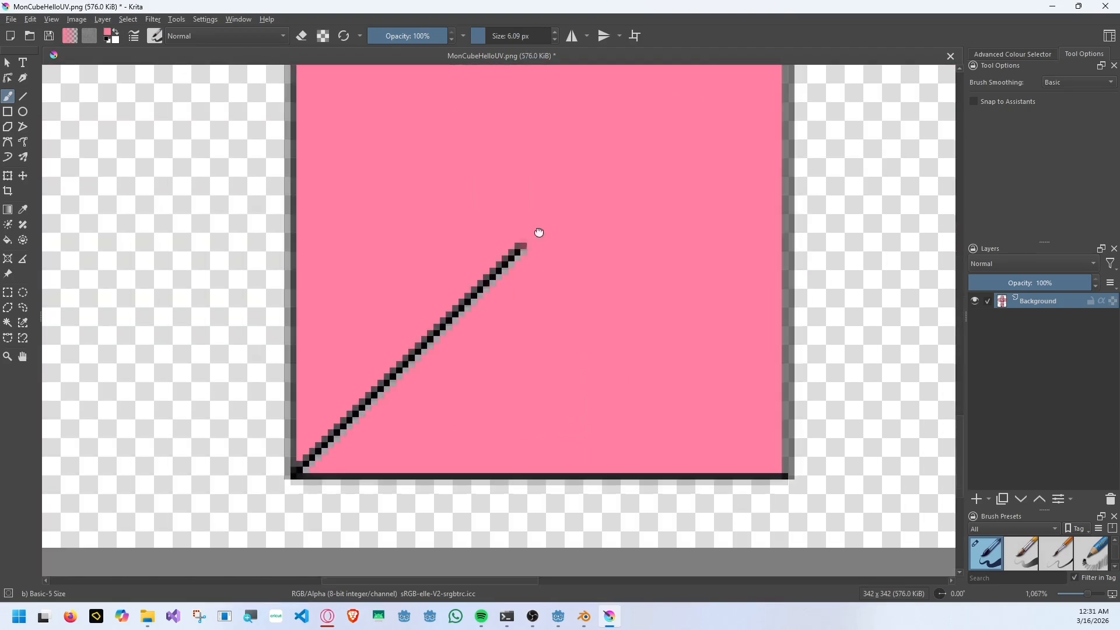
drag(532, 237, 311, 460)
scroll(655, 174, down, 5)
mouse_move(785, 138)
middle_down()
mouse_move(728, 228)
mouse_move(631, 323)
middle_up()
Paint two tall dark red patches side by side on the lowest square with a 15.30 px brush.
scroll(527, 374, up, 2)
click(108, 32)
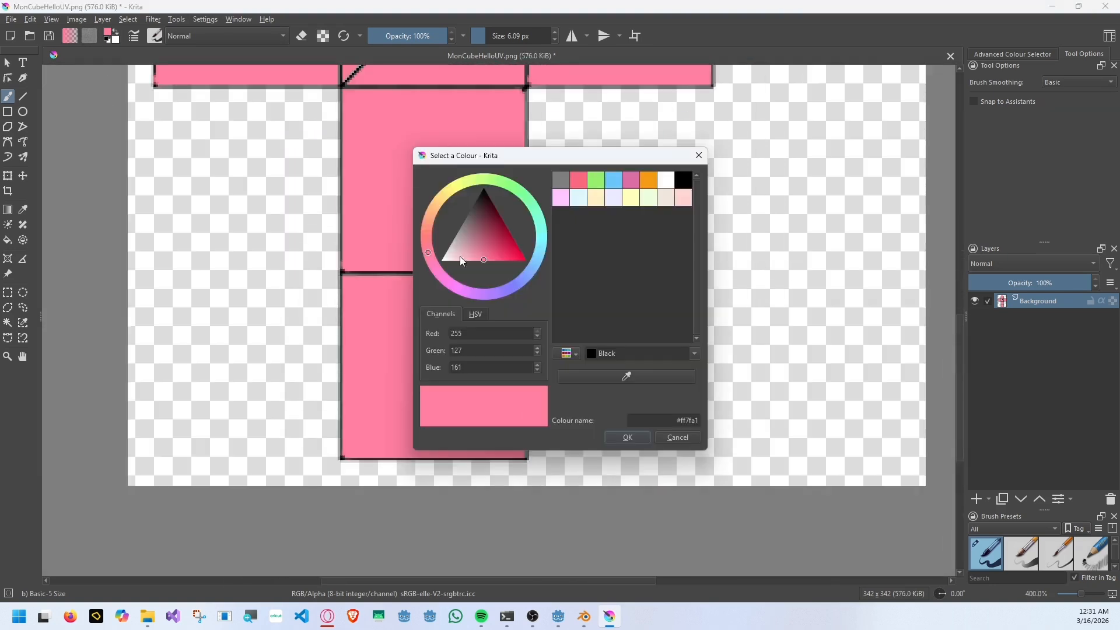
click(500, 233)
click(628, 438)
click(508, 36)
click(490, 37)
mouse_move(385, 338)
mouse_down()
mouse_move(388, 408)
mouse_move(403, 315)
mouse_move(391, 426)
mouse_move(412, 312)
mouse_move(475, 425)
mouse_move(460, 325)
mouse_move(473, 345)
mouse_move(373, 397)
mouse_move(367, 383)
mouse_up()
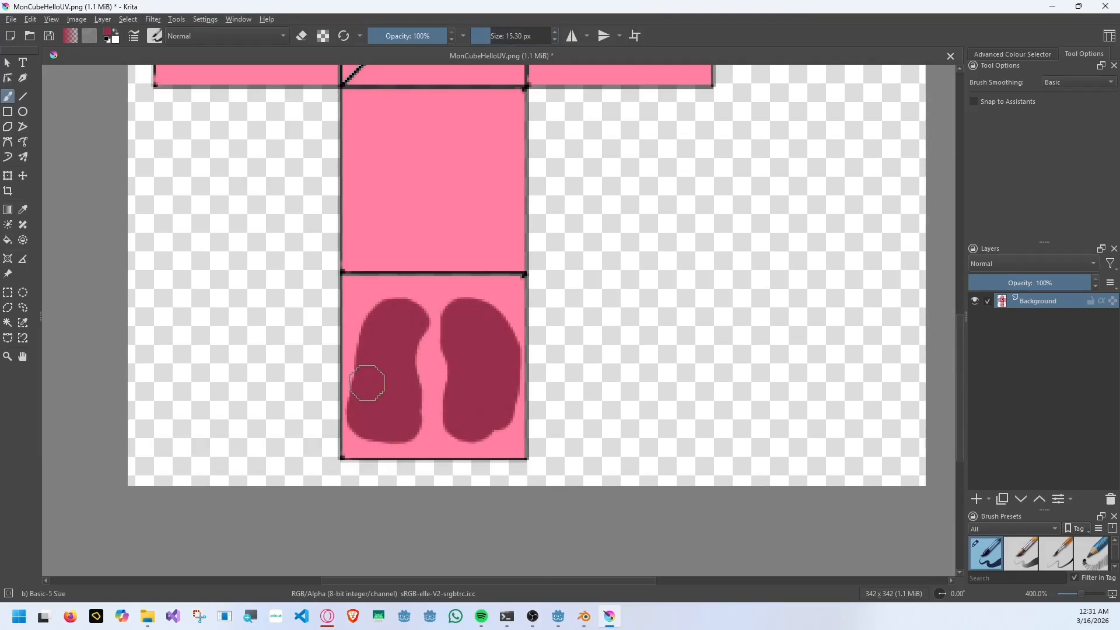
key(ctrl+z)
ctrl+click(424, 444)
mouse_move(429, 442)
mouse_down()
mouse_move(498, 434)
mouse_move(509, 412)
mouse_move(483, 423)
mouse_move(502, 389)
mouse_up()
ctrl+click(472, 382)
Paint a dark red patch in the lower part of the right arm of the UV cross.
scroll(469, 303, down, 3)
scroll(532, 184, up, 2)
mouse_move(481, 225)
mouse_down()
mouse_move(528, 233)
mouse_move(476, 225)
mouse_move(487, 214)
mouse_up()
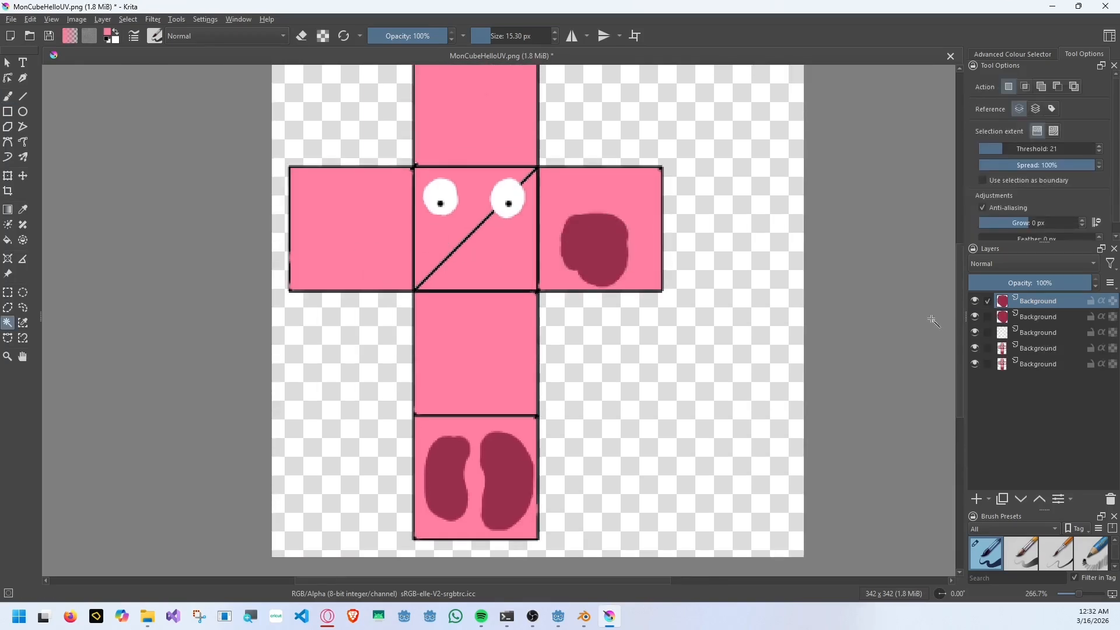
Transform the copied dark red patch into a mirrored counterpart on the left arm of the UV cross.
key(ctrl+t)
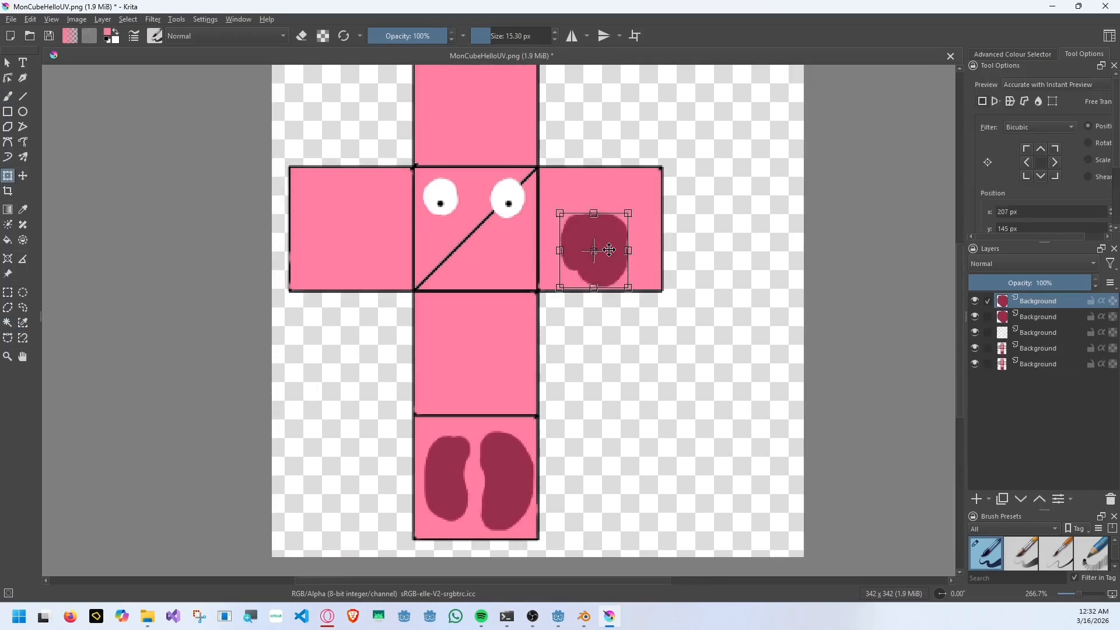
drag(562, 239, 363, 251)
middle_drag(626, 227, 654, 276)
scroll(654, 276, up, 2)
Try to paint over the diagonal line of the central square with pink, and undo the strokes.
click(8, 96)
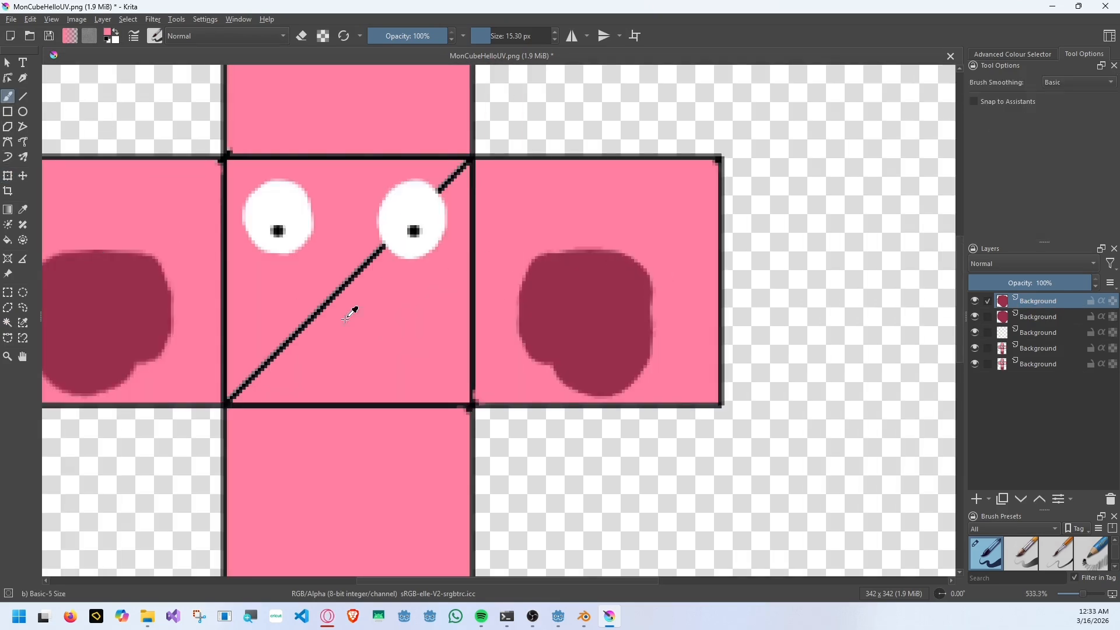
mouse_move(366, 271)
mouse_down()
mouse_move(348, 283)
mouse_move(372, 257)
mouse_move(272, 357)
mouse_up()
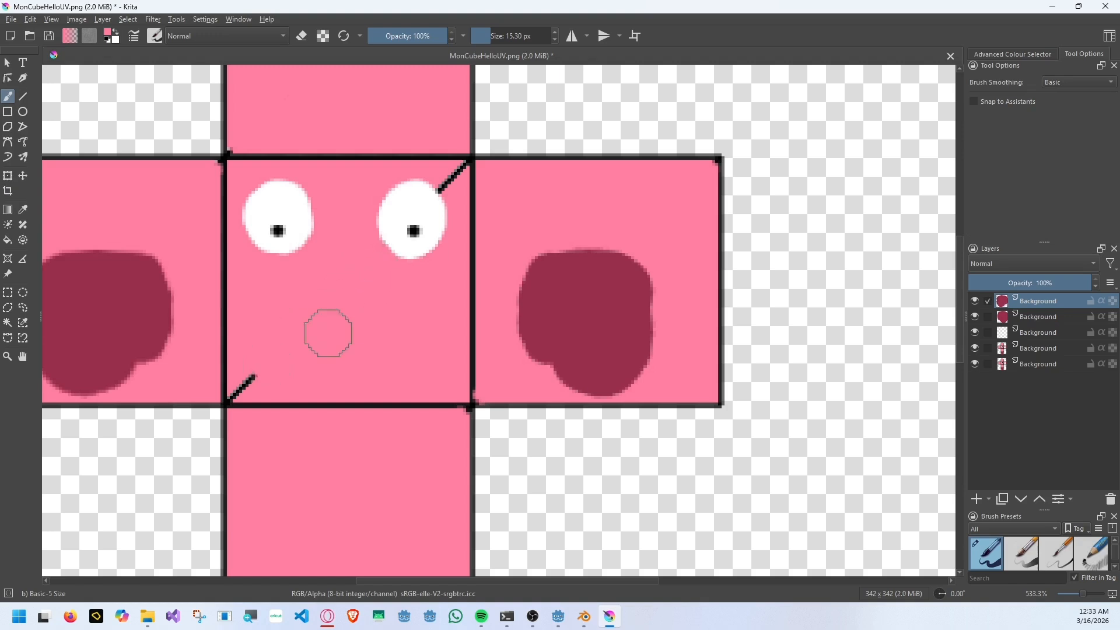
key(ctrl+z)
key(ctrl+z)
Paint a yellow disc in the middle of the uppermost square with a brush of about 43.02 px.
scroll(475, 312, down, 3)
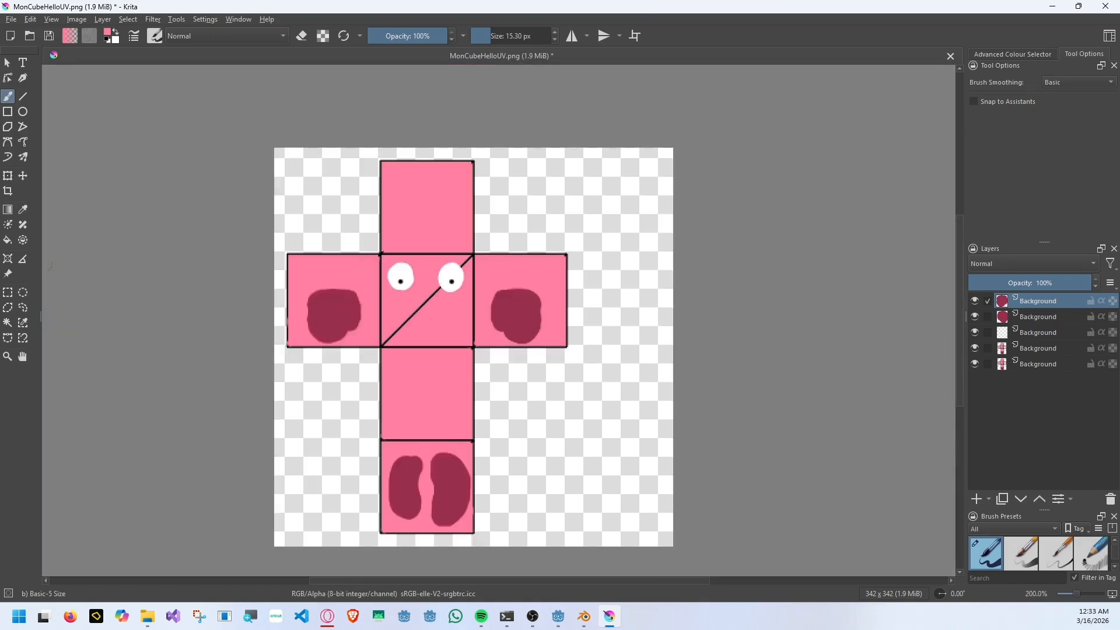
click(108, 32)
click(447, 198)
click(527, 262)
click(641, 433)
click(508, 35)
click(499, 37)
click(427, 206)
scroll(426, 209, up, 2)
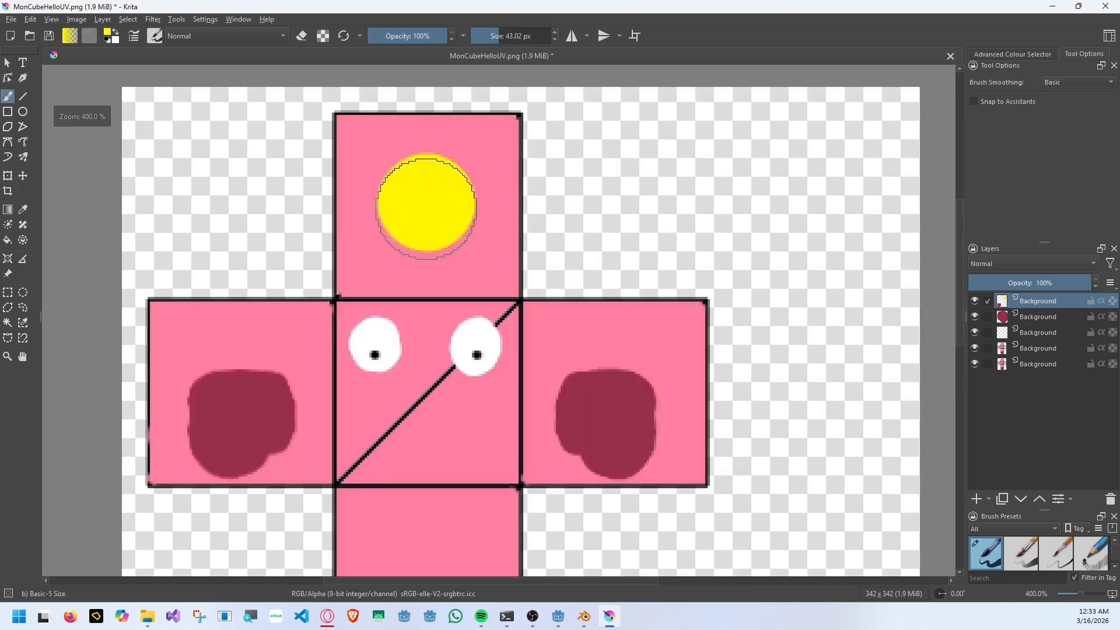
Paint a smaller orange-red disc centred inside the yellow disc.
click(108, 32)
click(427, 227)
click(628, 438)
click(490, 39)
click(427, 199)
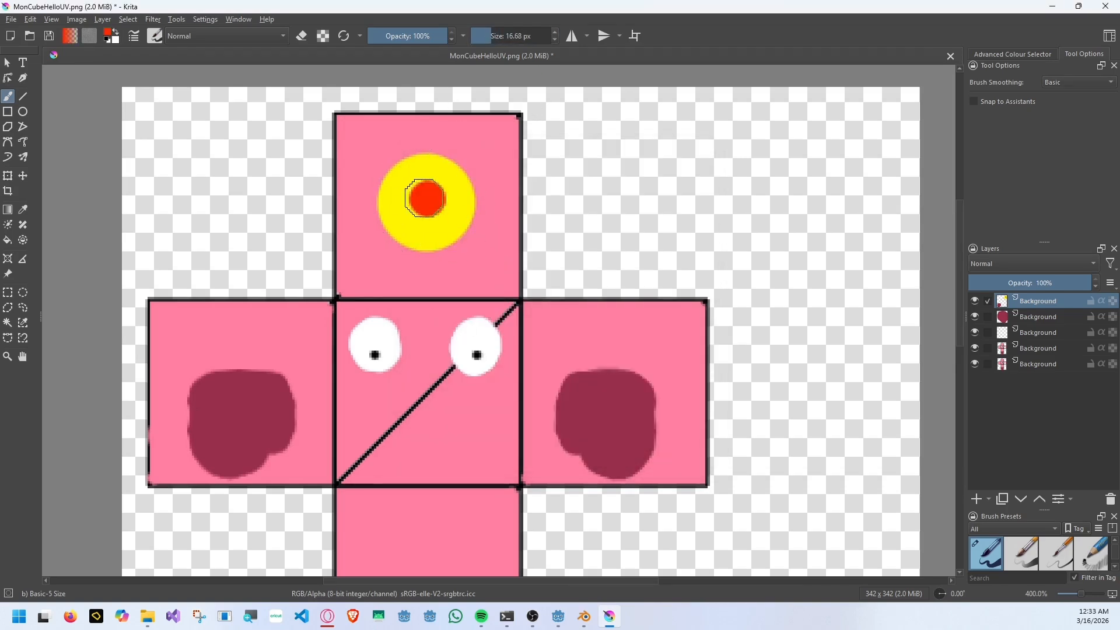
click(496, 38)
click(427, 201)
Cover the middle of the orange-red disc with a yellow dab of about 30.93 px, leaving a thin ring.
click(496, 37)
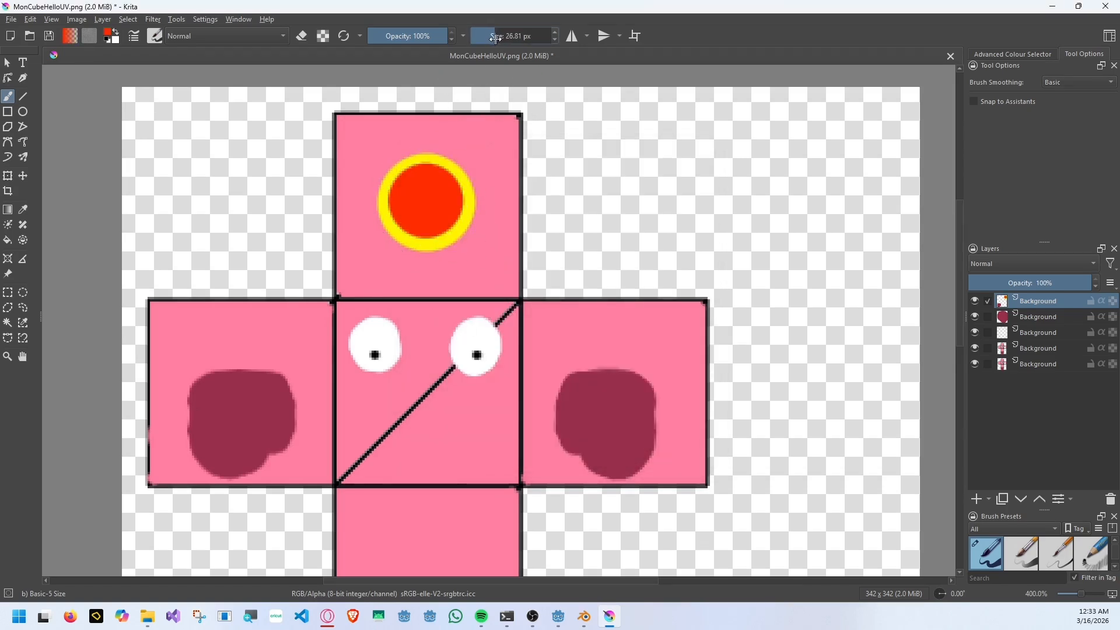
click(497, 38)
ctrl+click(468, 212)
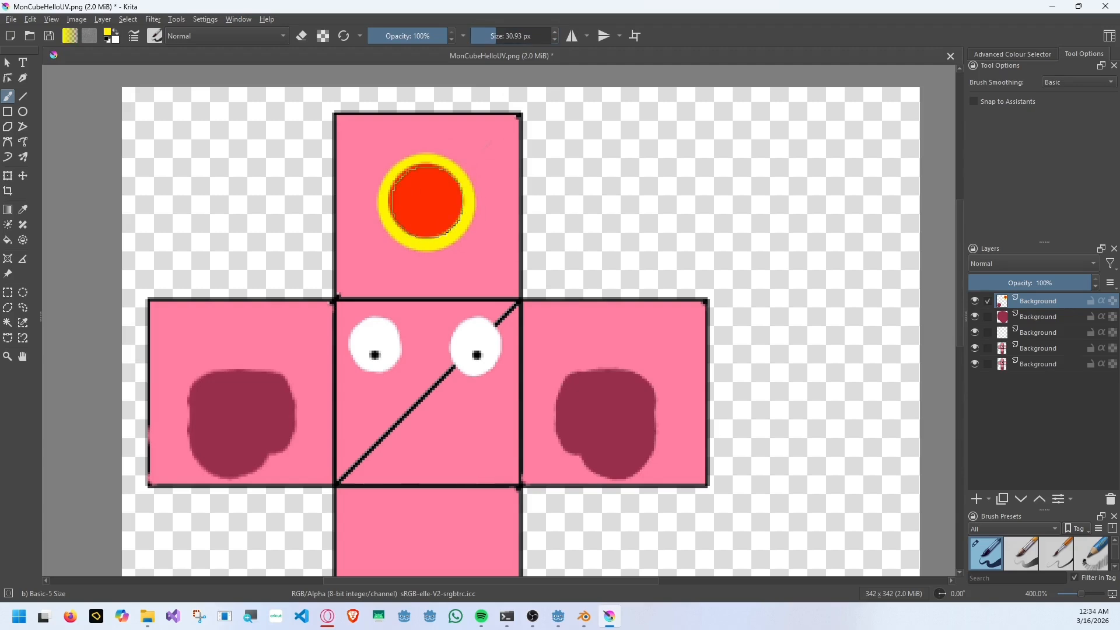
click(425, 202)
Save the painted texture and inspect the cube in Godot.
scroll(541, 274, down, 2)
key(ctrl+s)
click(626, 440)
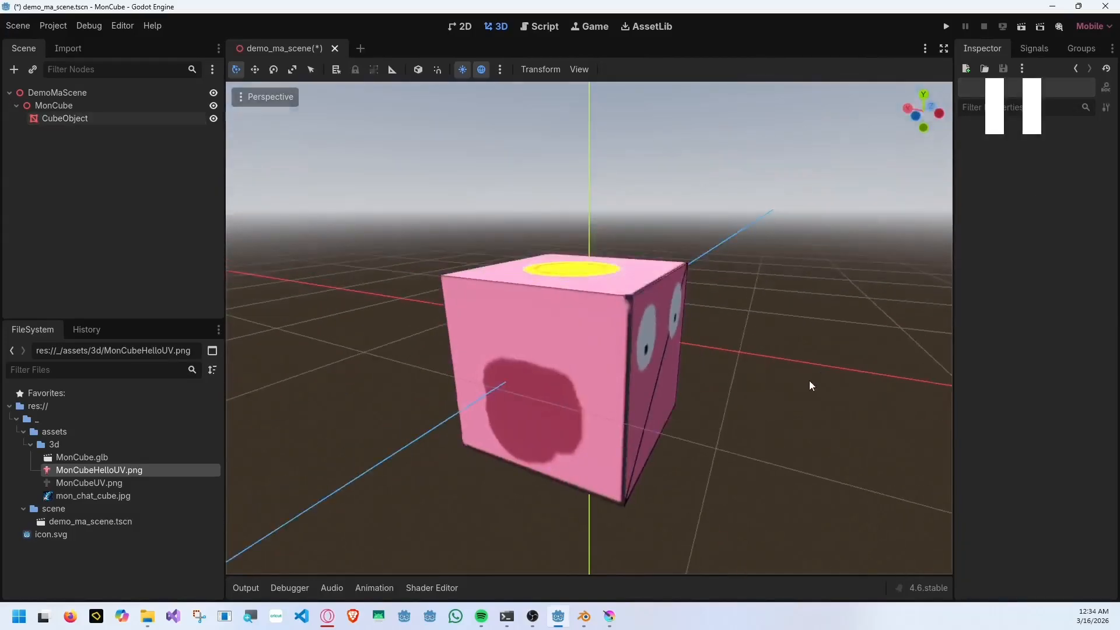
middle_drag(809, 380, 685, 357)
scroll(595, 383, up, 3)
Back in Krita, enable the Stroke effect in the layer style of the fourth Background layer.
key(alt+Tab)
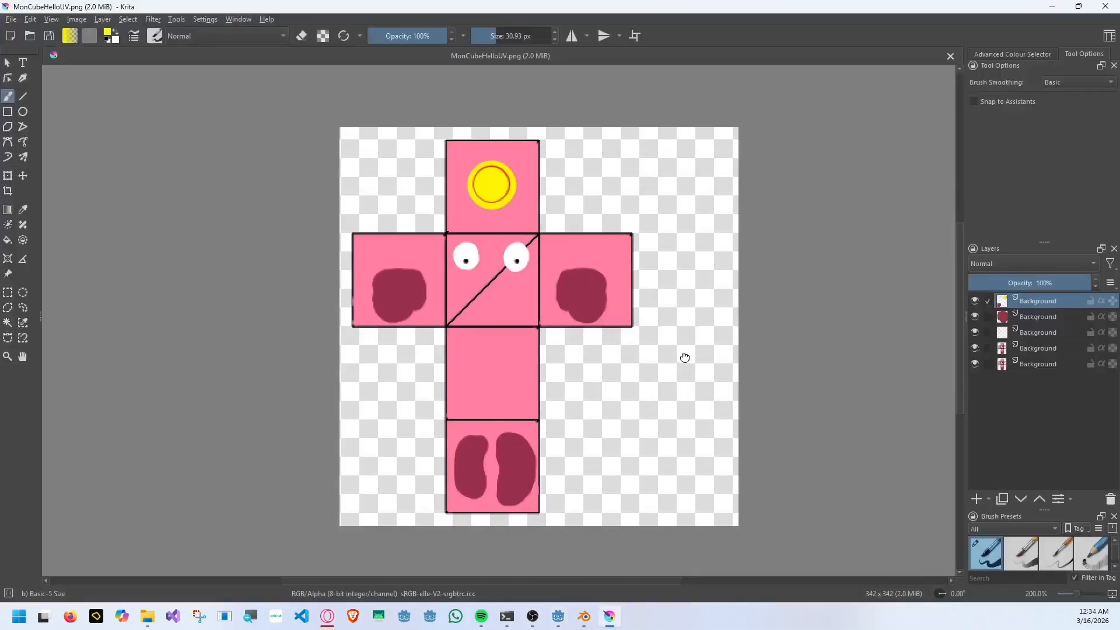
right_click(1045, 349)
key(Escape)
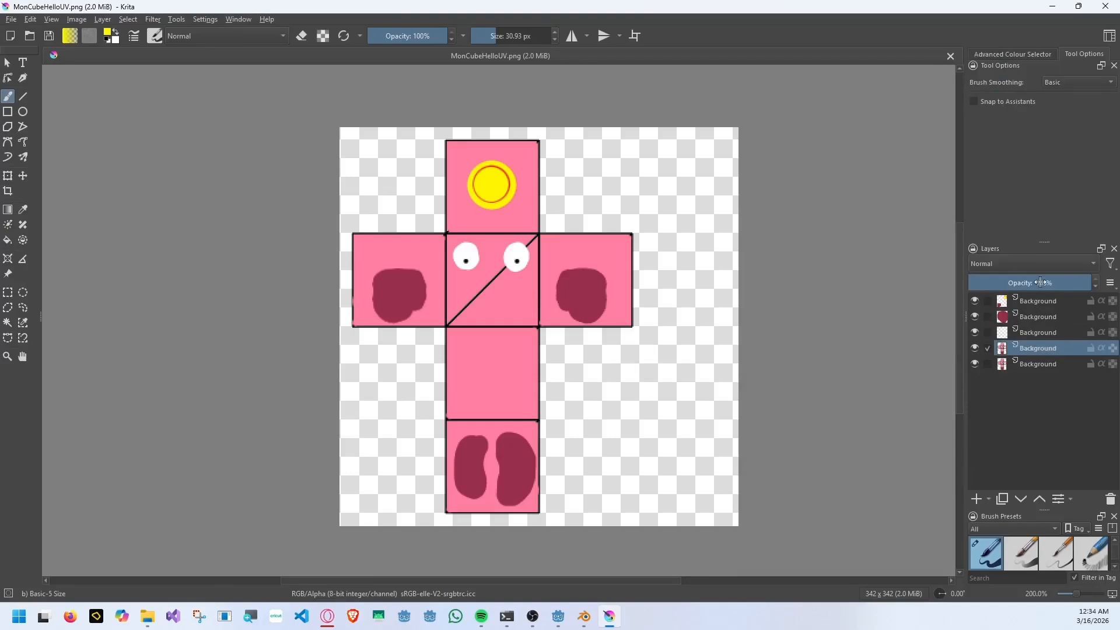
right_click(1030, 349)
click(982, 68)
click(532, 332)
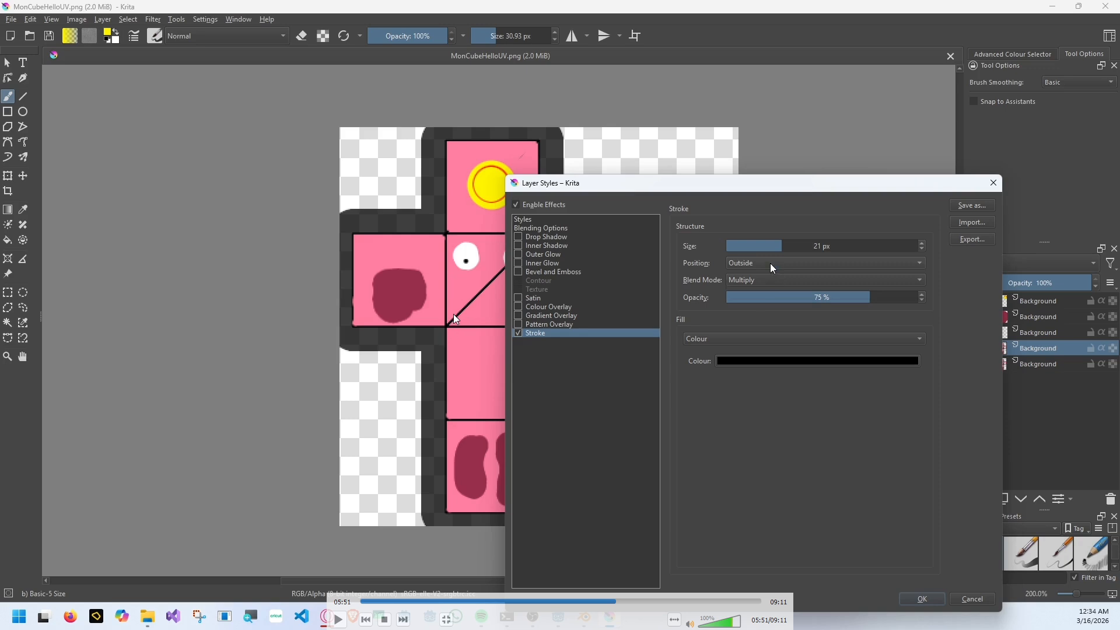
Set the stroke's position to Centre and its size to 5 px.
click(770, 264)
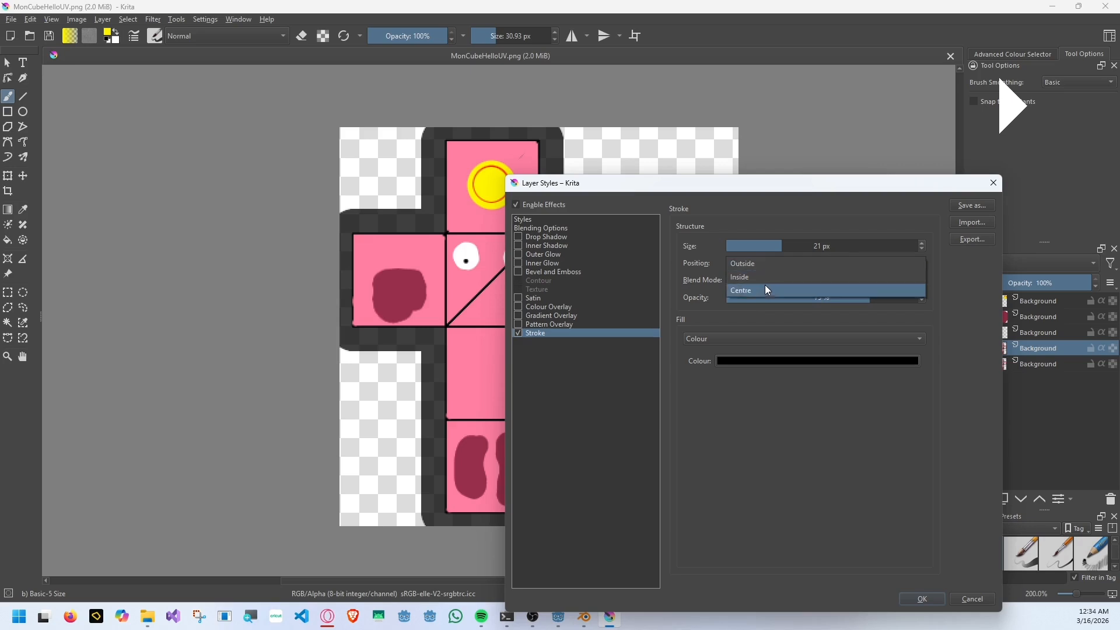
click(765, 284)
click(743, 250)
click(747, 247)
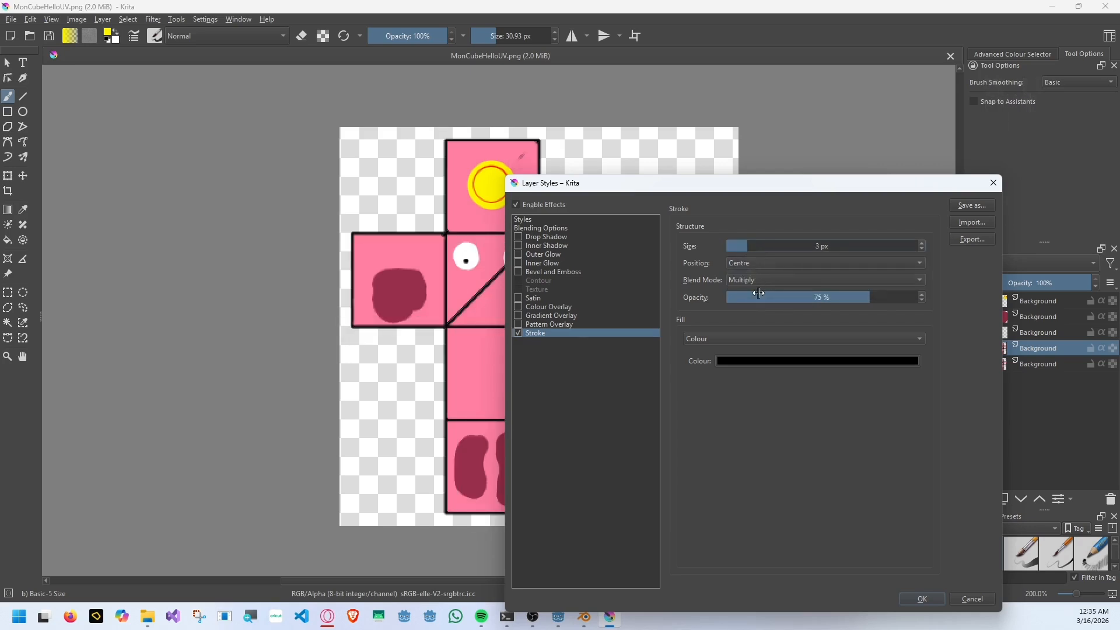
click(754, 245)
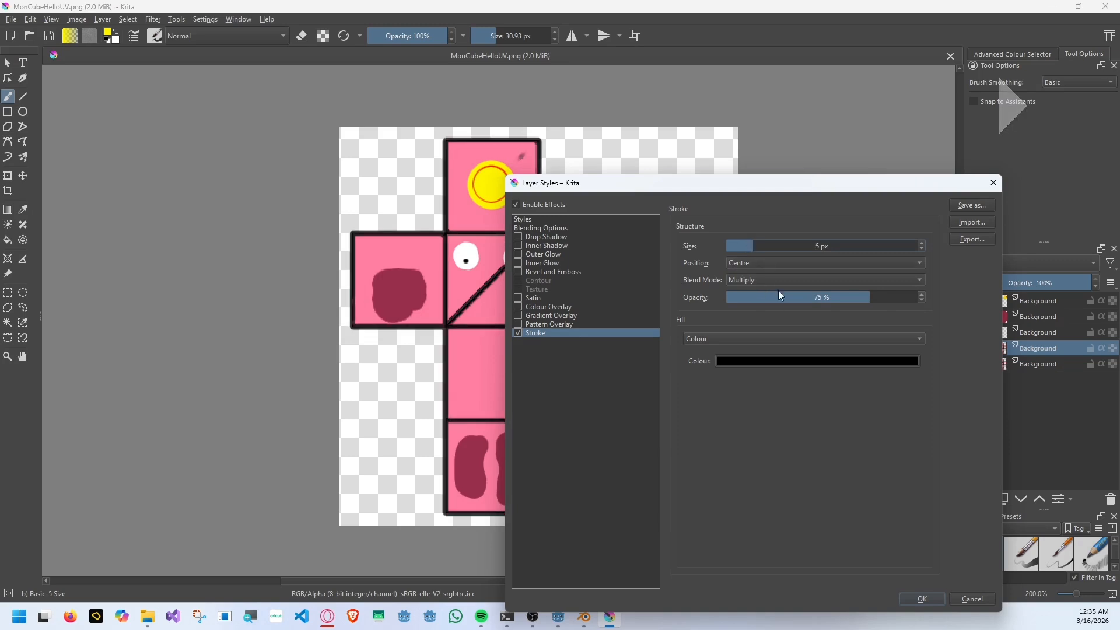
Set the stroke's colour to a pink sampled from the canvas, its size to 7 px and its opacity to 100%.
click(780, 362)
click(703, 326)
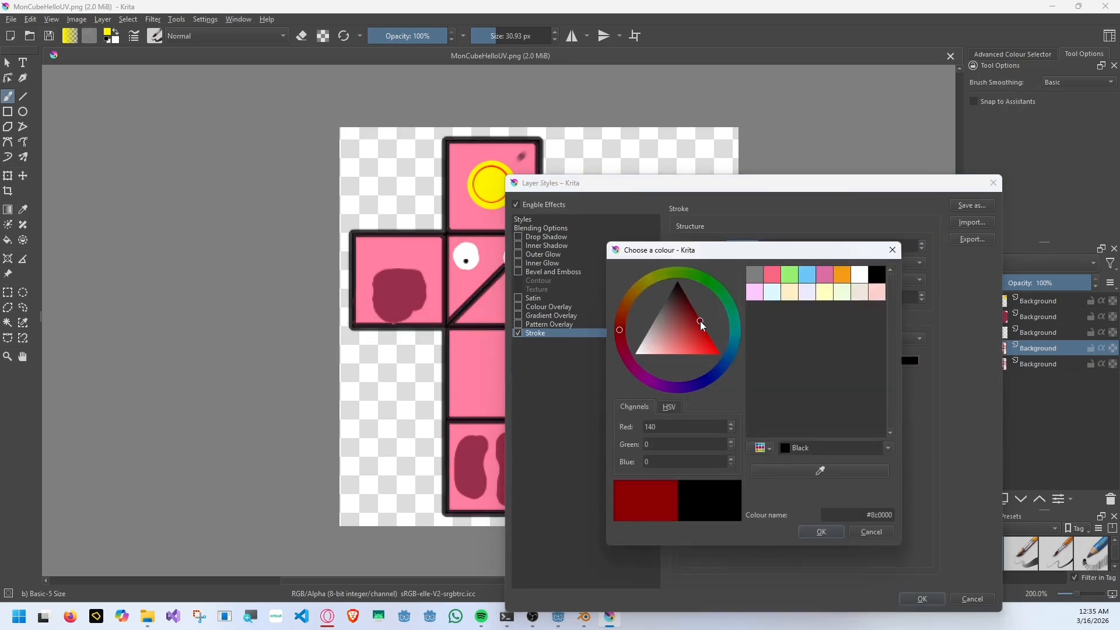
click(803, 473)
click(483, 377)
click(821, 531)
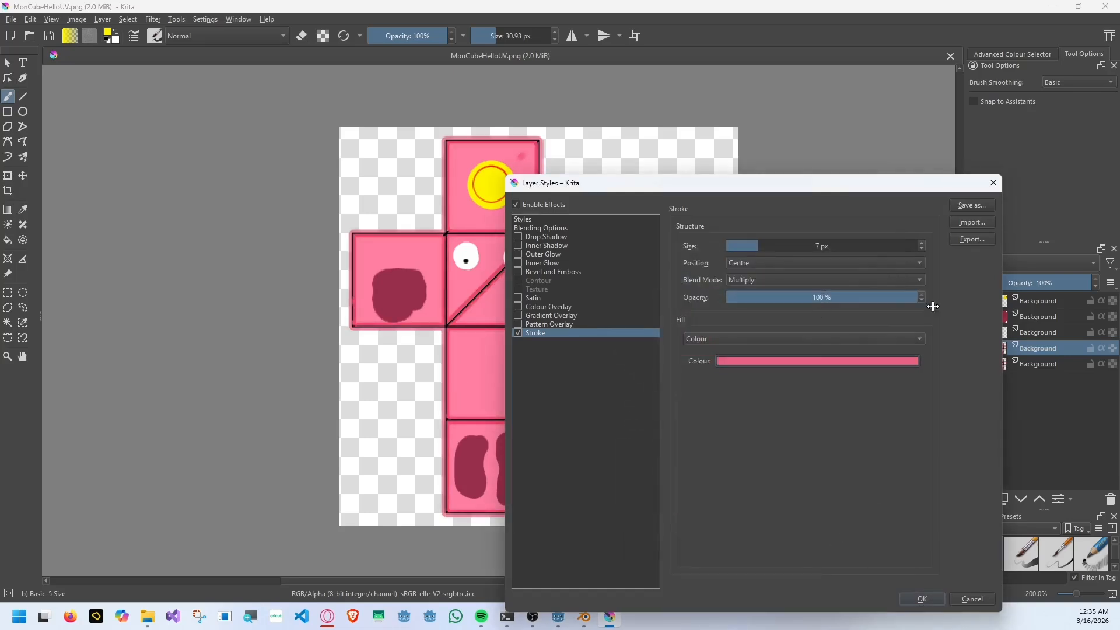
drag(817, 299, 914, 342)
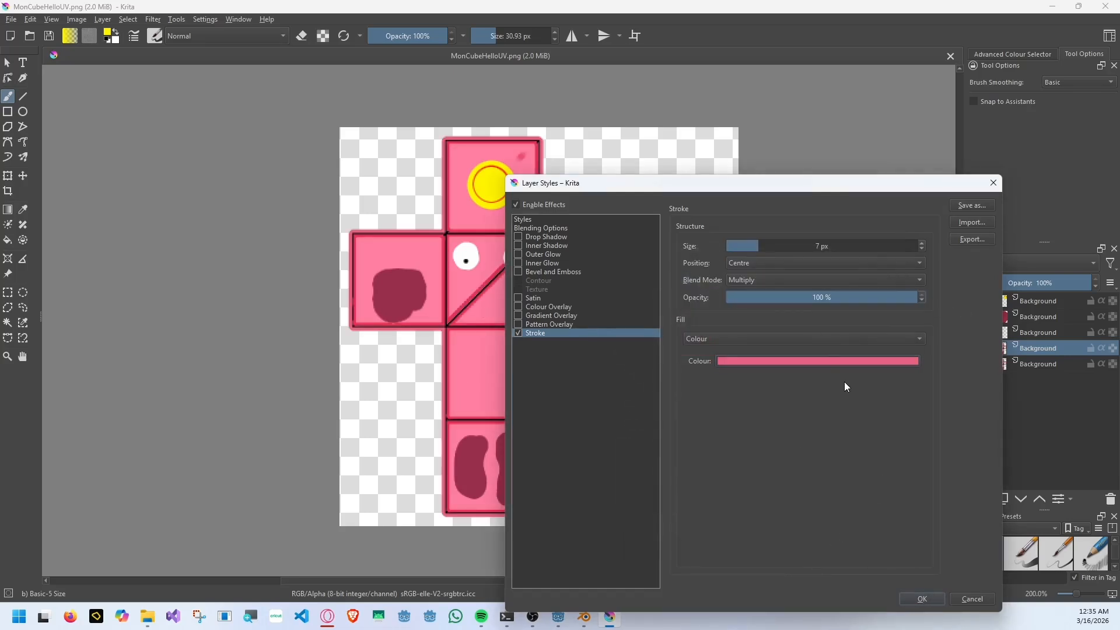
Apply the stroke with the Colour blend mode and hide the bottommost Background layer.
click(795, 281)
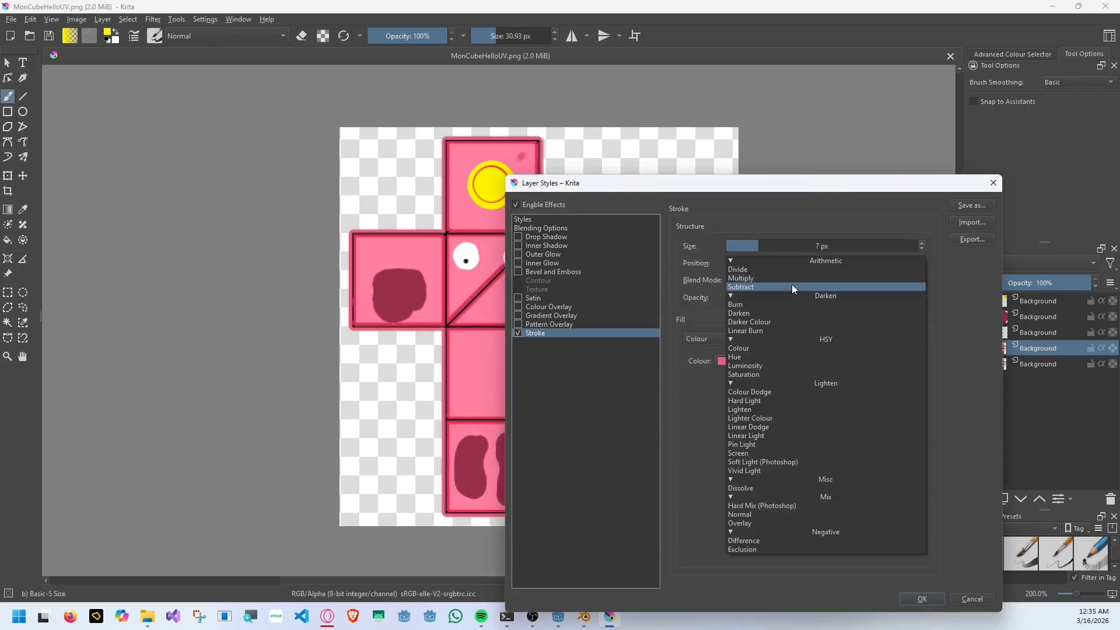
click(773, 348)
drag(685, 184, 654, 195)
click(889, 610)
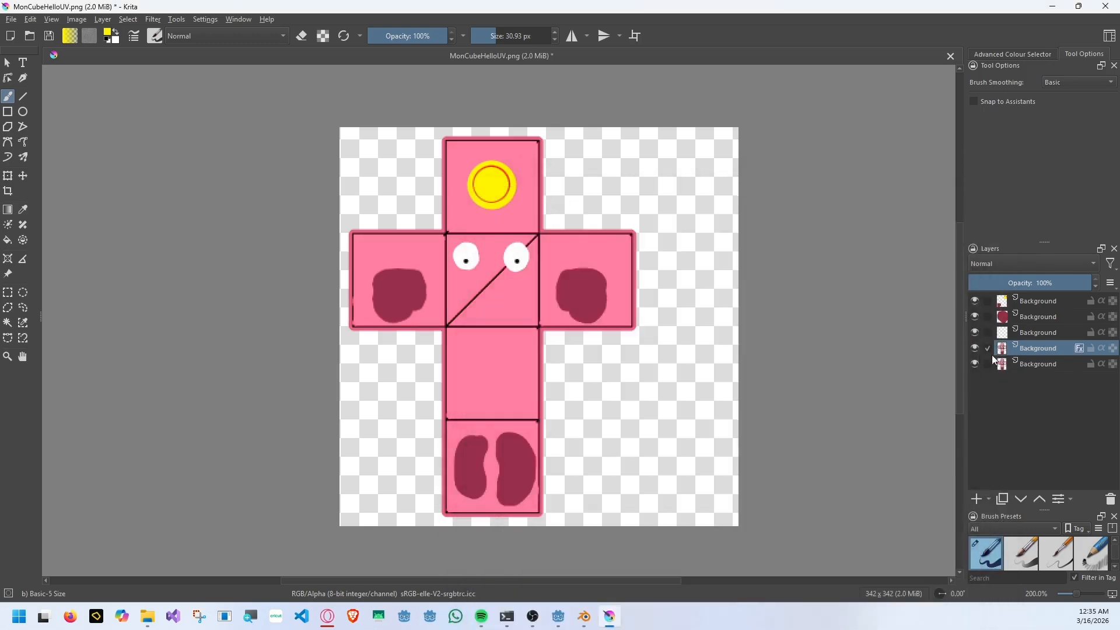
click(974, 363)
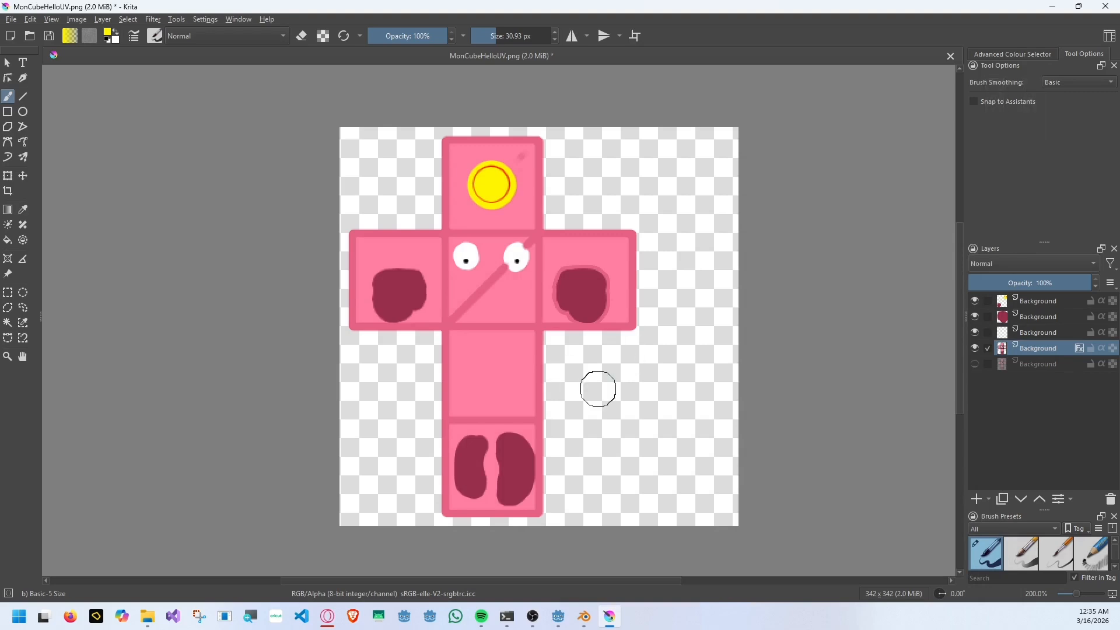
Hide the stroke effect and the dark-patch layer, and select the transparent hole in the right-hand face.
ctrl+scroll(546, 371, up, 1)
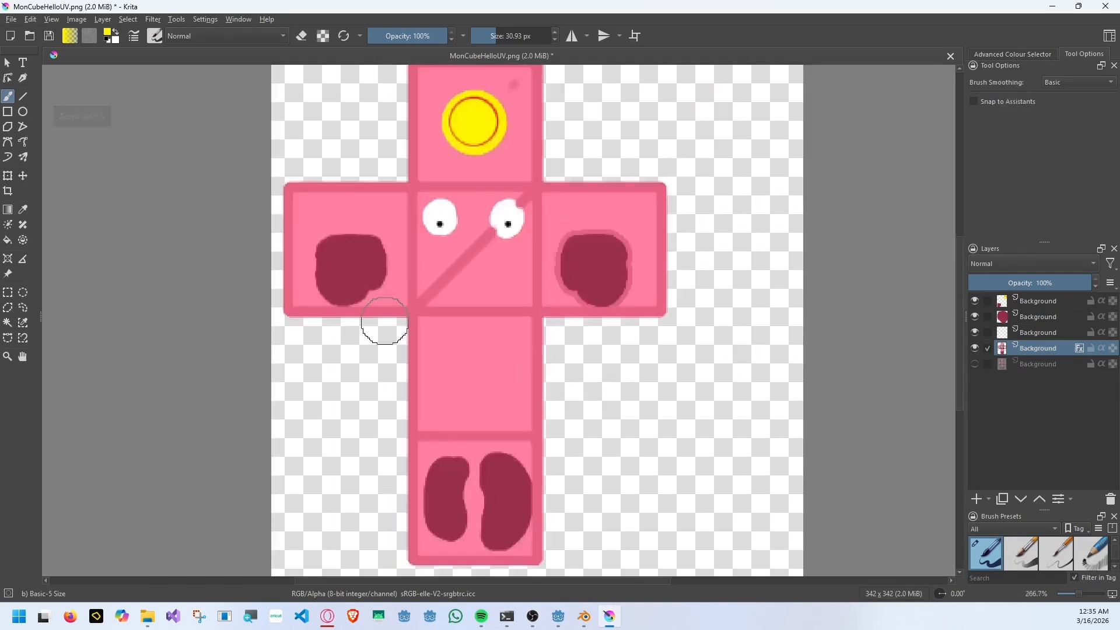
click(8, 323)
click(1080, 348)
click(974, 317)
scroll(598, 269, up, 2)
click(598, 276)
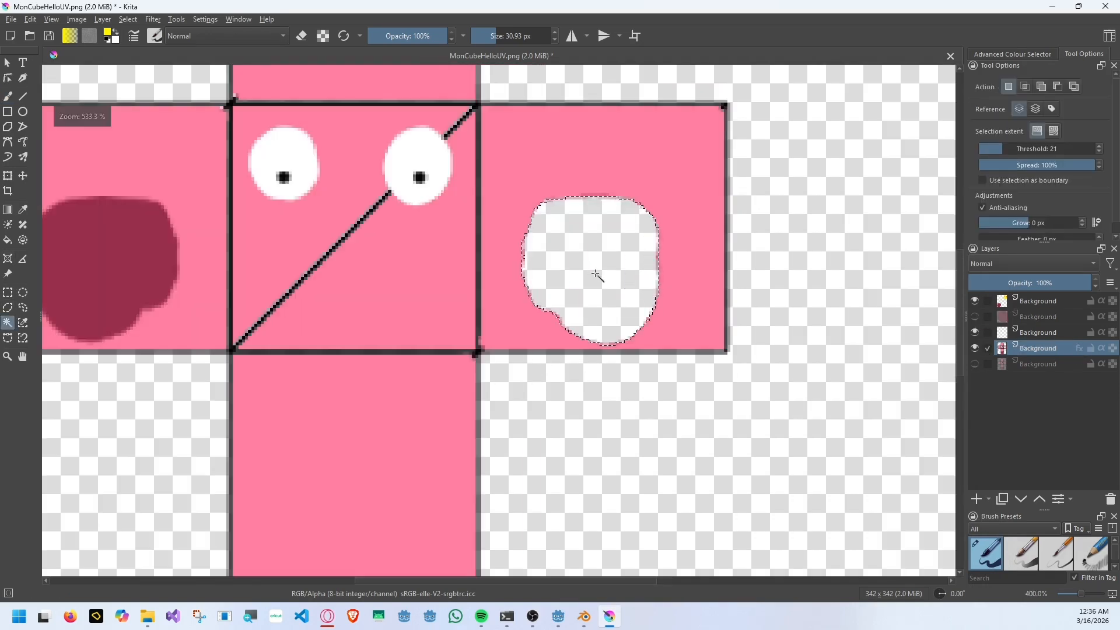
Fill the hole with the face's sampled pink and brush over the leftover edge pixels at 30.93 px.
click(7, 240)
ctrl+click(401, 276)
click(614, 275)
click(8, 93)
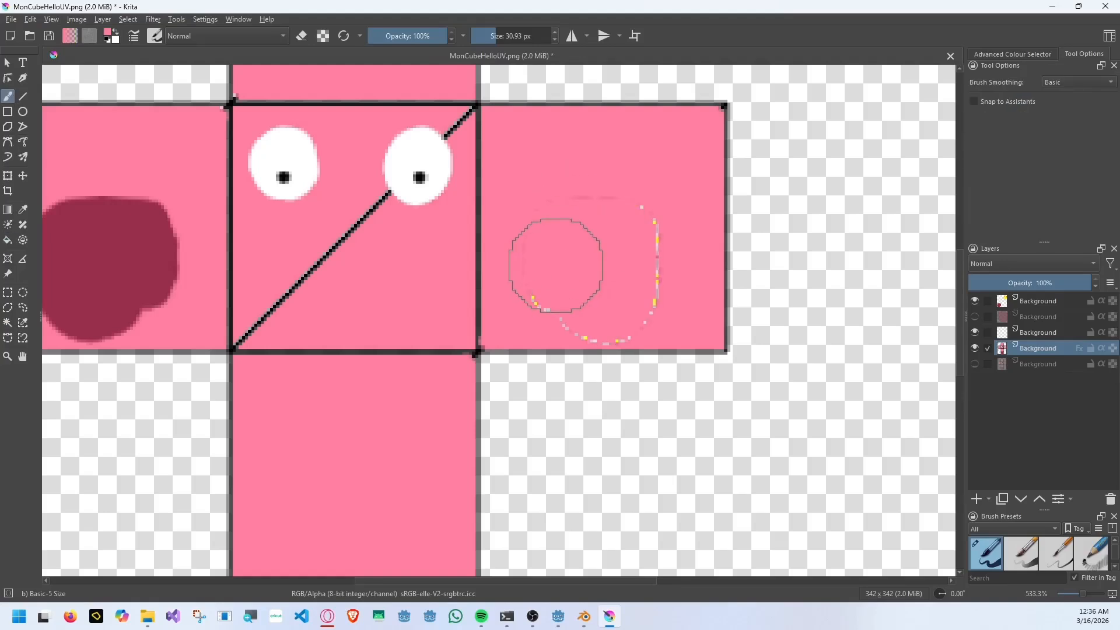
scroll(603, 243, down, 2)
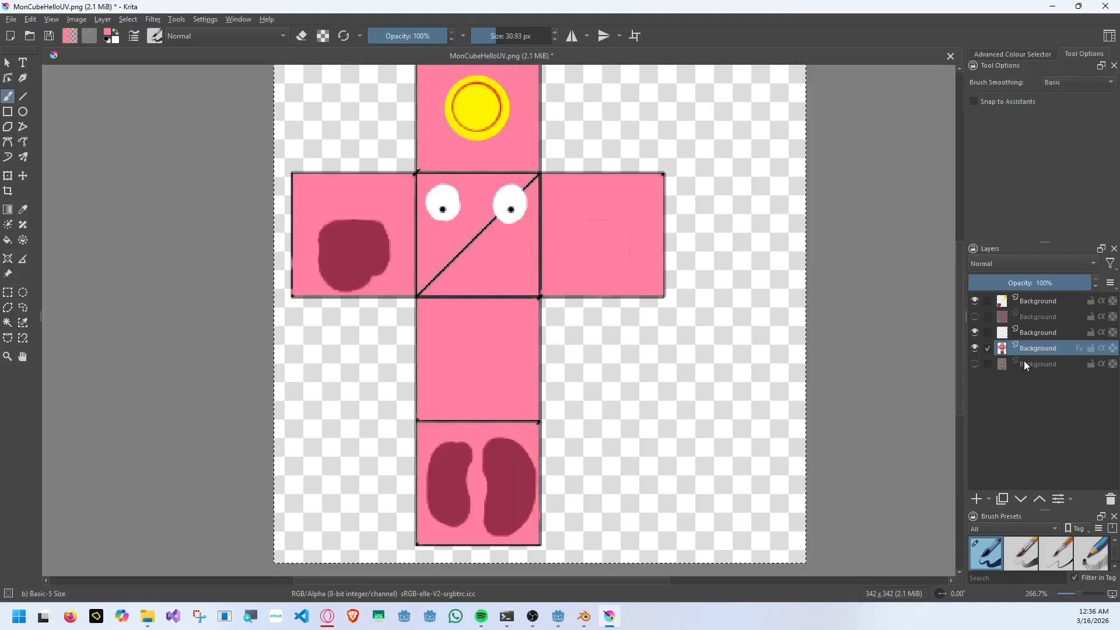
Turn the stroke effect and the dark-patch layer back on, and save the texture.
click(1079, 348)
key(ctrl+s)
click(680, 438)
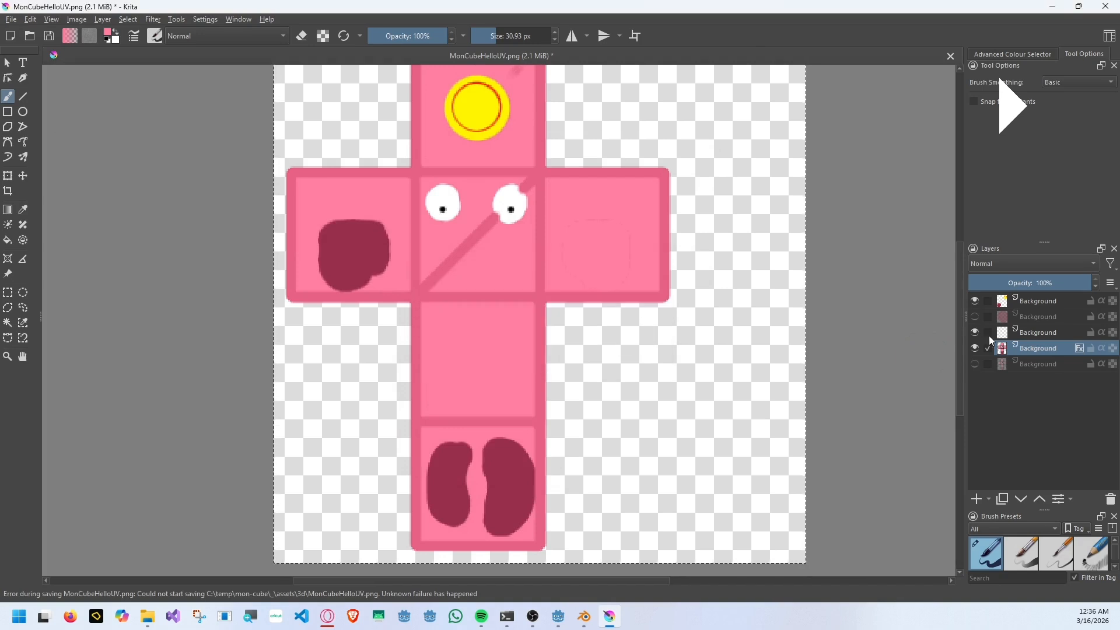
click(975, 316)
click(988, 364)
key(ctrl+s)
key(Return)
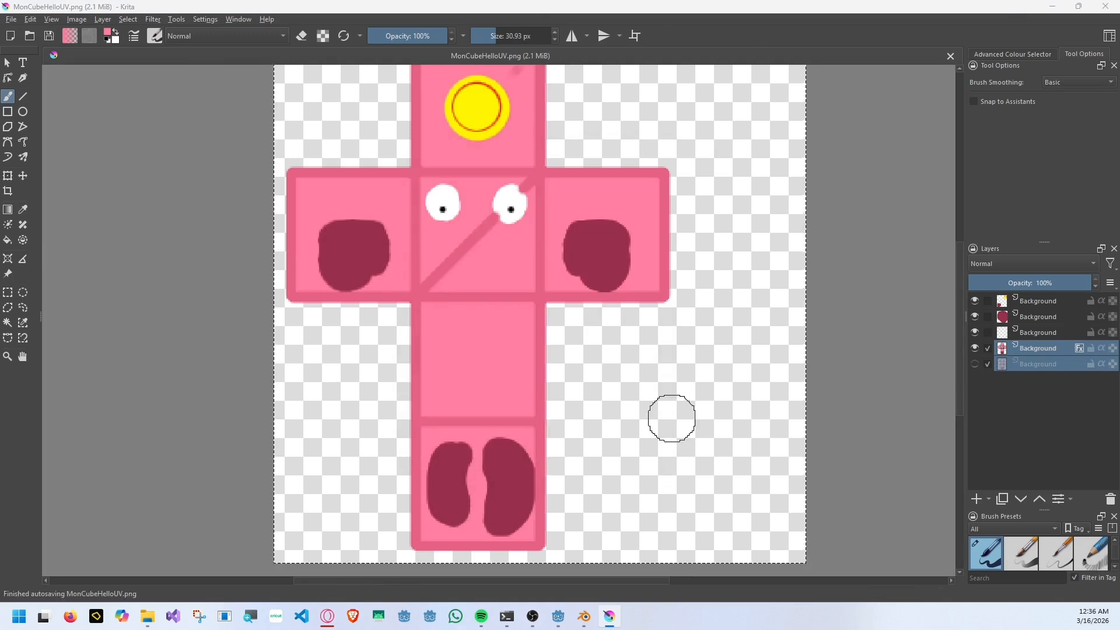
Switch to Godot and examine the textured cube from the front and underneath.
key(alt+Tab)
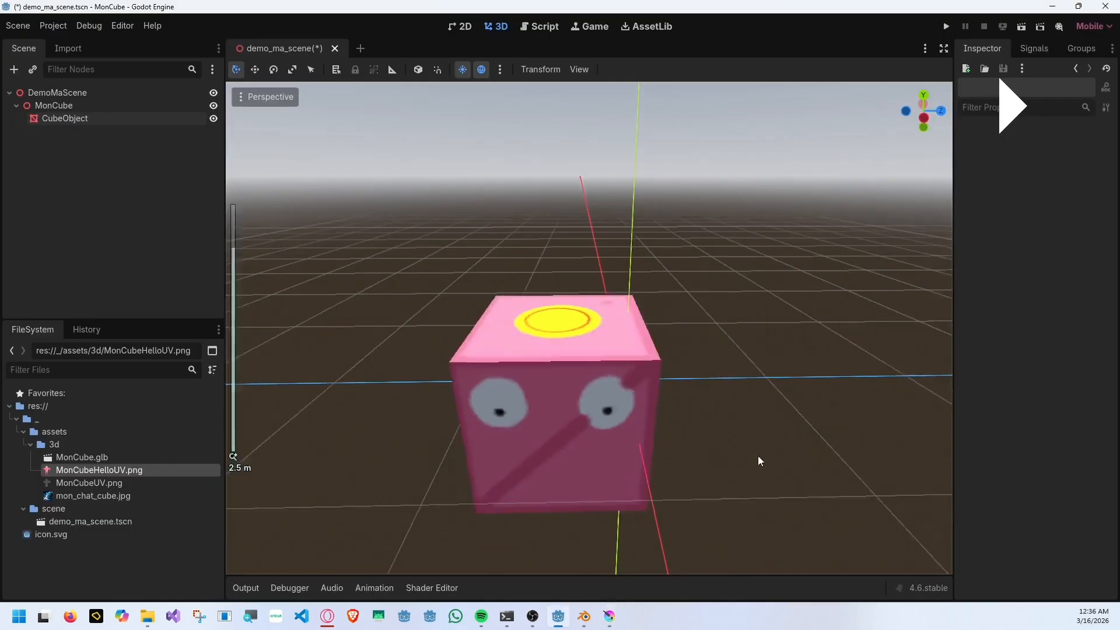
middle_drag(758, 456, 566, 325)
scroll(630, 419, down, 8)
middle_drag(630, 419, 684, 236)
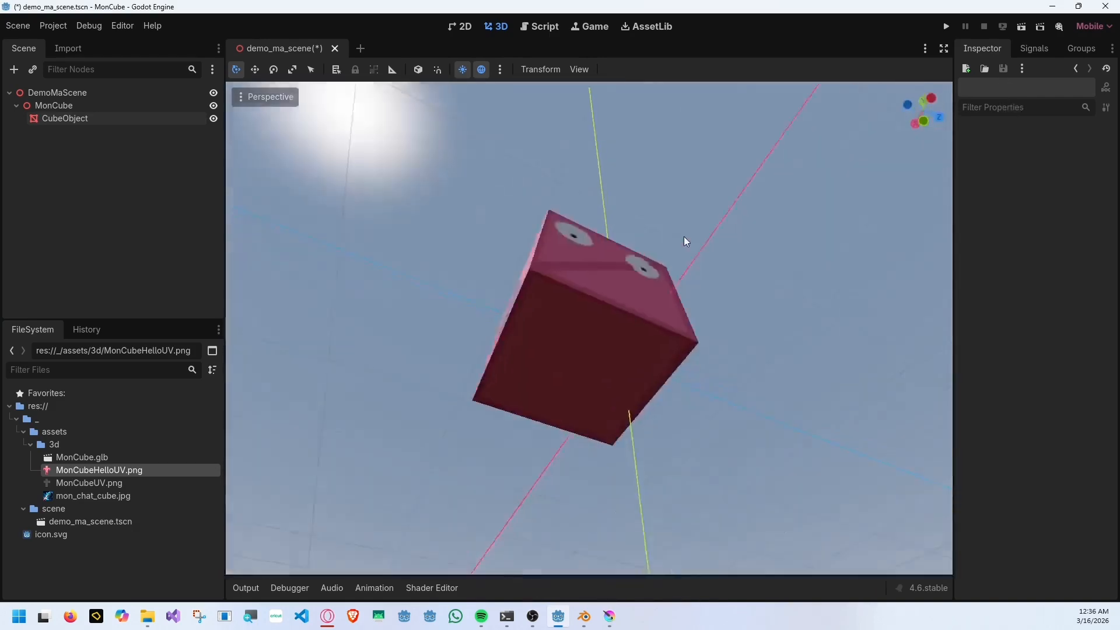
Back in Krita, choose a light purplish pink and paint a round snout below the eyes with the 30.93 px brush.
key(alt+Tab)
click(108, 36)
click(466, 255)
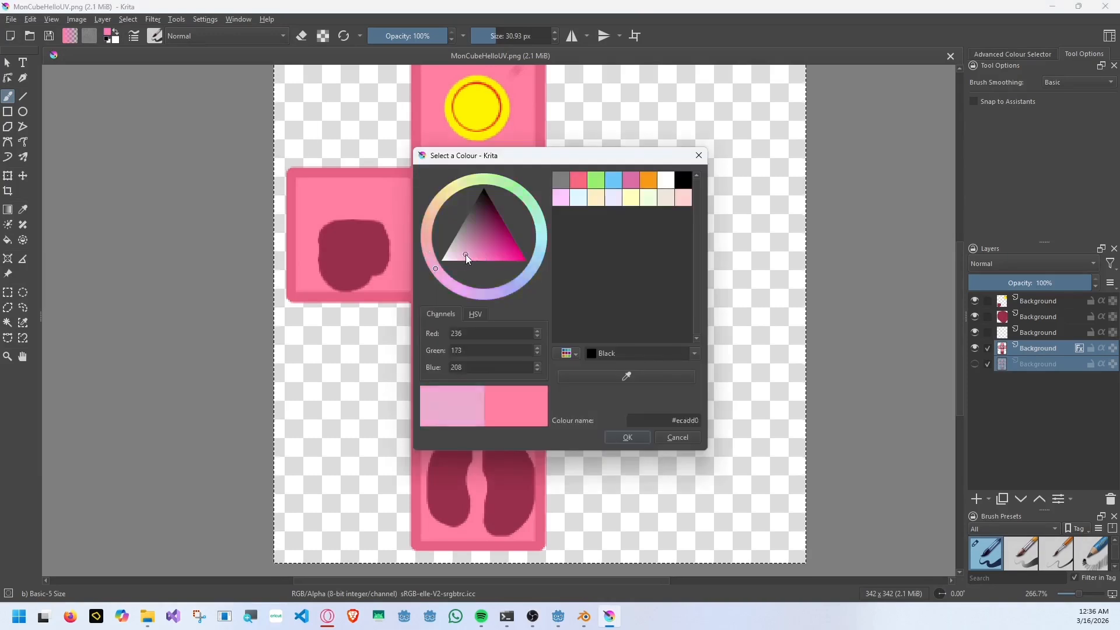
click(628, 438)
click(473, 247)
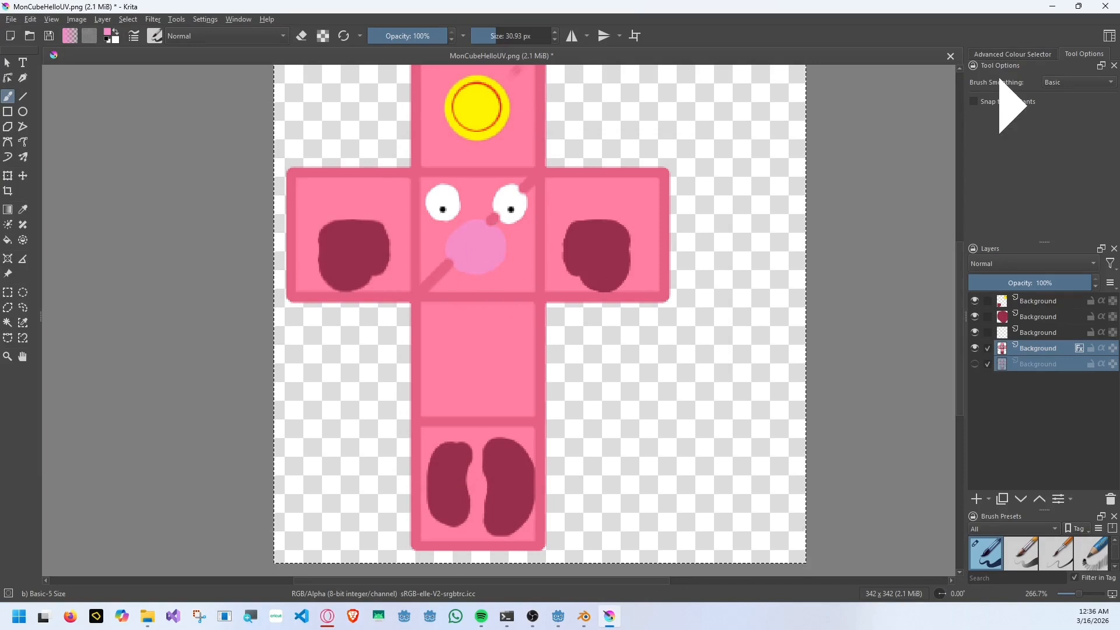
Paint two vertical nostrils on the snout in the sampled dark red with a 9.49 px brush.
scroll(462, 245, up, 2)
mouse_move(466, 252)
mouse_down()
mouse_move(467, 267)
mouse_move(505, 245)
mouse_move(468, 270)
mouse_up()
ctrl+click(733, 268)
click(487, 35)
drag(511, 237, 510, 271)
Save the texture and check the cube's front face in Godot.
key(ctrl+s)
key(Return)
scroll(572, 304, down, 3)
key(alt+Tab)
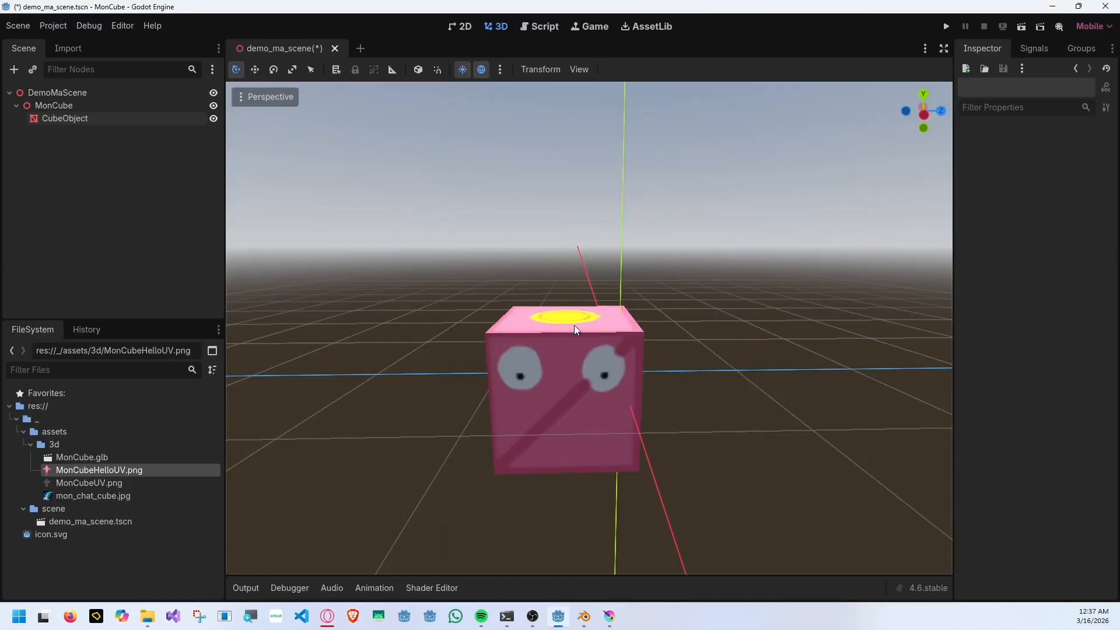
mouse_move(728, 425)
middle_down()
mouse_move(682, 376)
mouse_move(723, 405)
middle_up()
Back in Krita, try to paint white over the dark pink notches of the right eye with the 9.49 px brush.
key(alt+Tab)
scroll(565, 259, up, 5)
ctrl+click(525, 240)
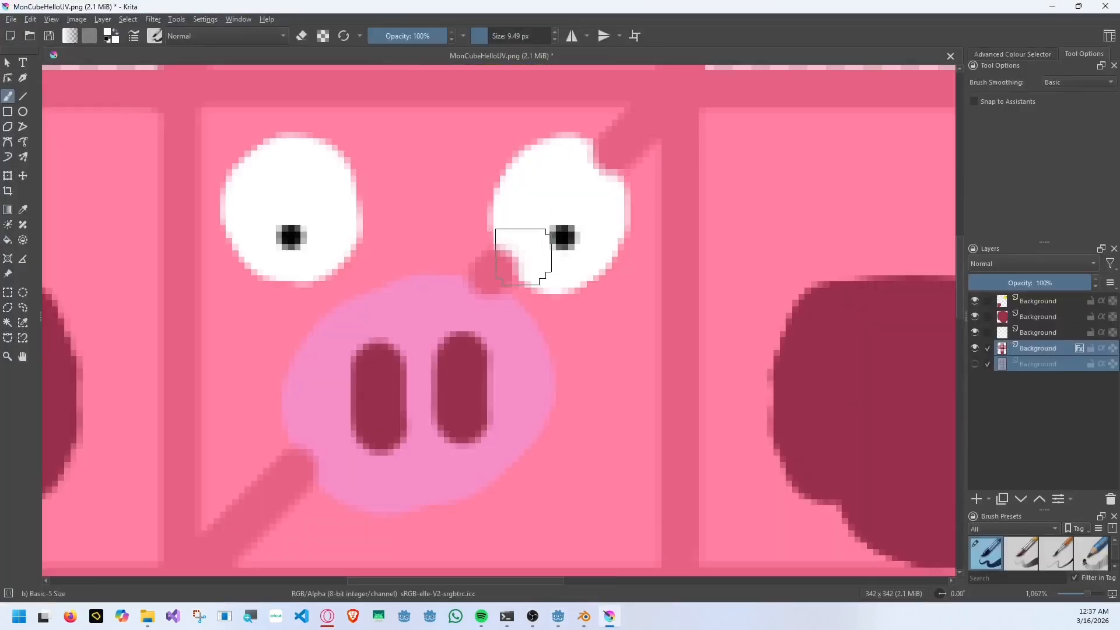
click(524, 257)
click(610, 160)
key(ctrl+z)
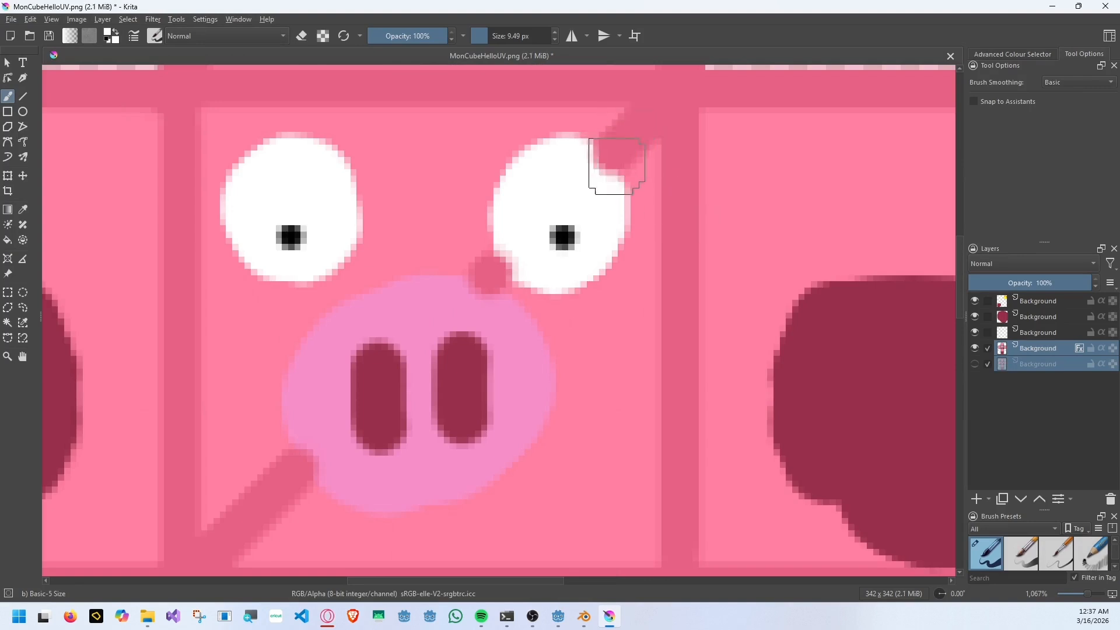
Touch up the right eye's lower edge beside the snout in white with a 3.12 px brush.
scroll(614, 168, up, 2)
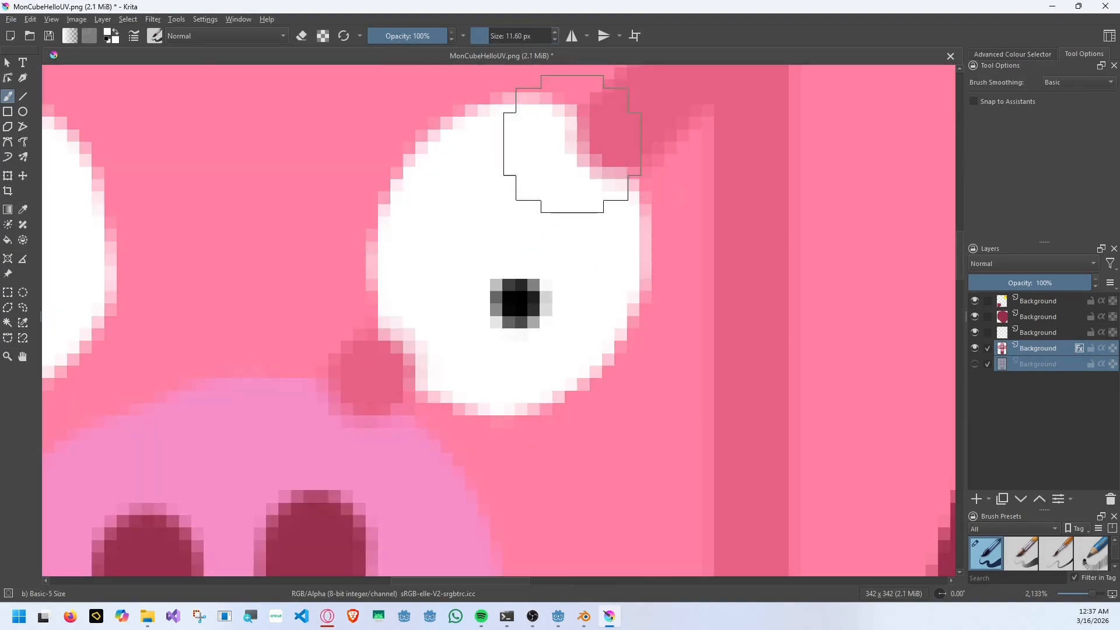
scroll(601, 187, down, 3)
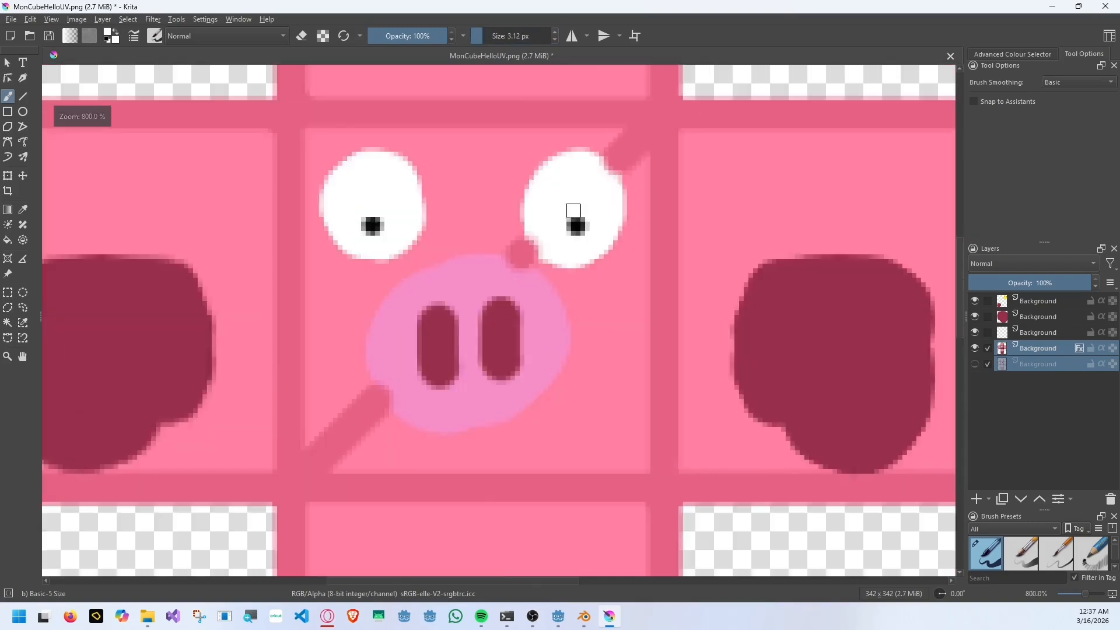
scroll(533, 244, up, 2)
drag(532, 244, 520, 231)
key(ctrl+z)
click(527, 243)
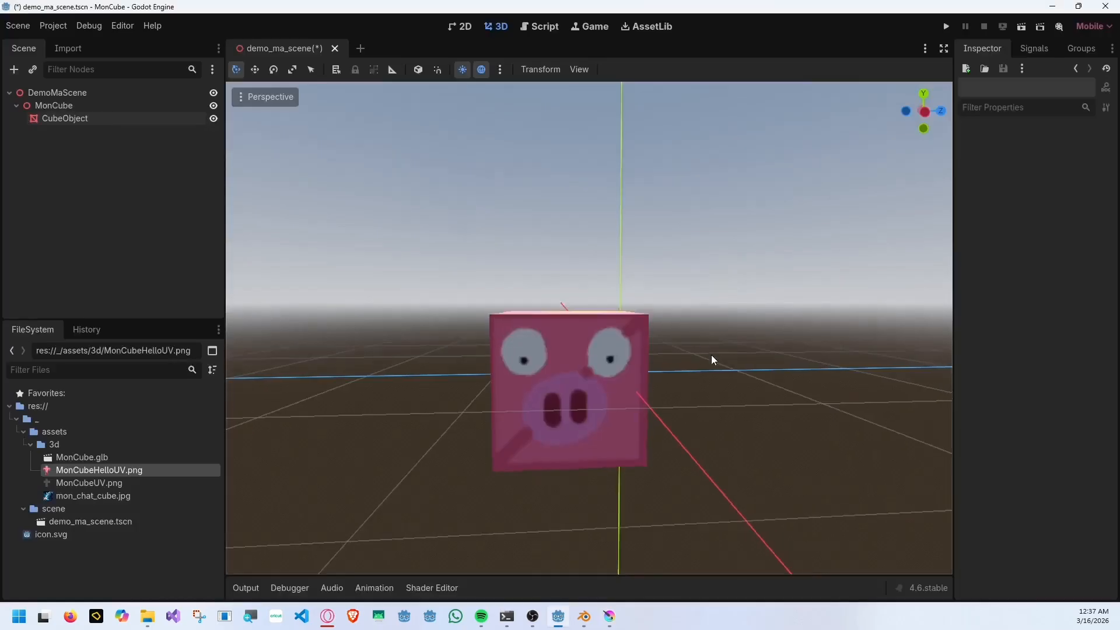
Check the cube in Godot, and back in Krita cut and paste the lowest face's two dark patches as a new layer.
middle_drag(712, 355, 825, 314)
key(alt+Tab)
scroll(466, 338, up, 5)
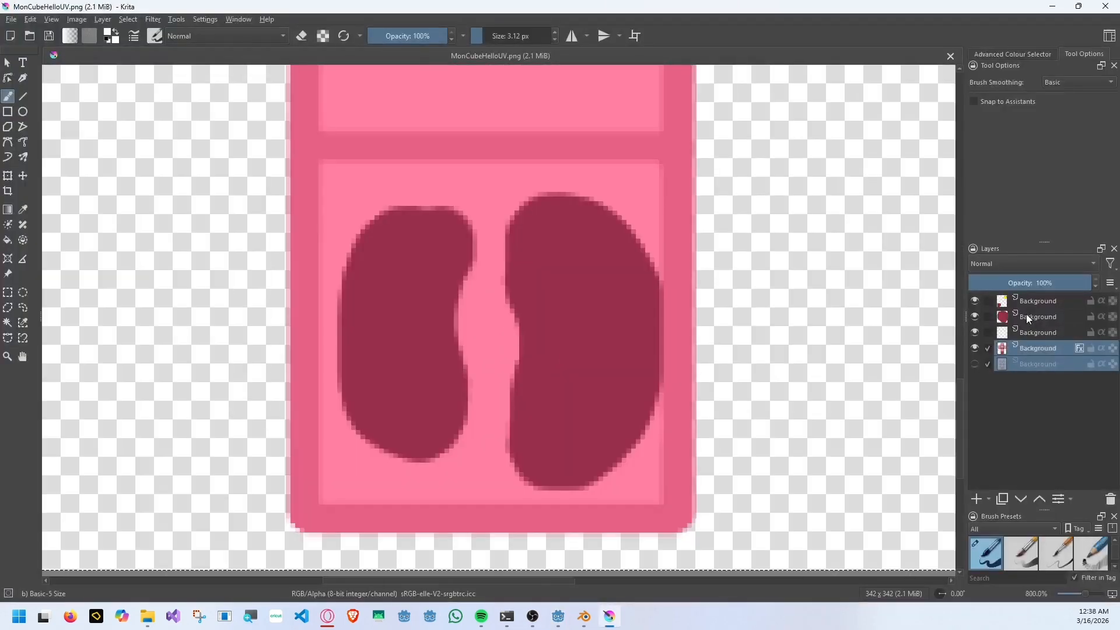
click(8, 292)
drag(322, 164, 675, 510)
key(ctrl+x)
key(ctrl+v)
Move the pasted square with the two dark patches up onto the face directly above.
click(8, 176)
scroll(518, 258, down, 4)
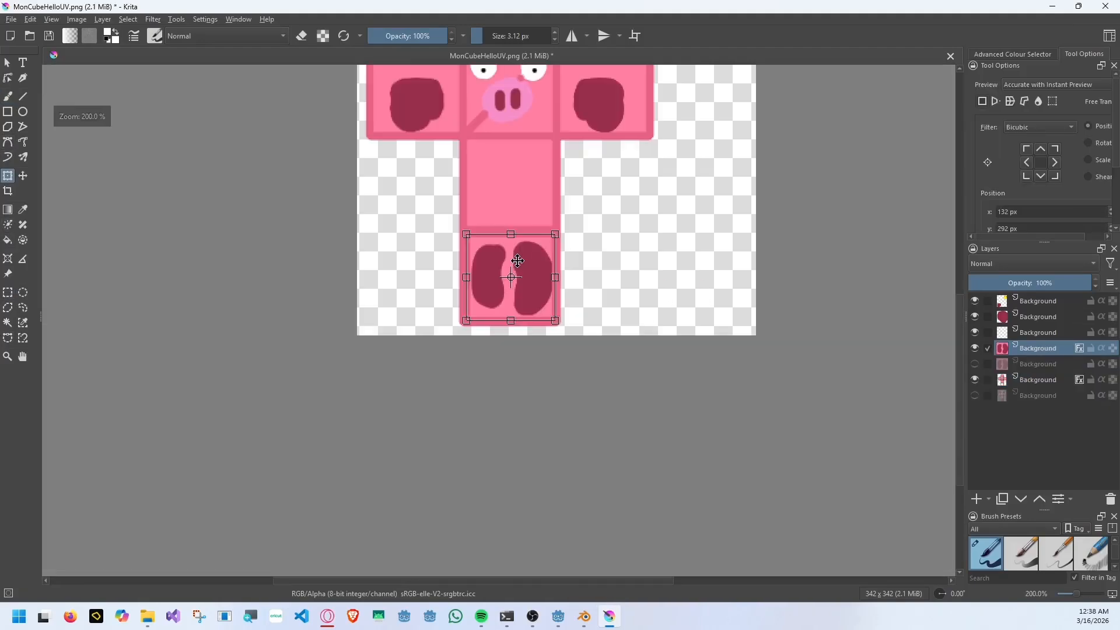
drag(518, 260, 513, 170)
Fill the emptied lowest face with the sampled pink on the main stroked Background layer.
click(8, 241)
ctrl+click(541, 128)
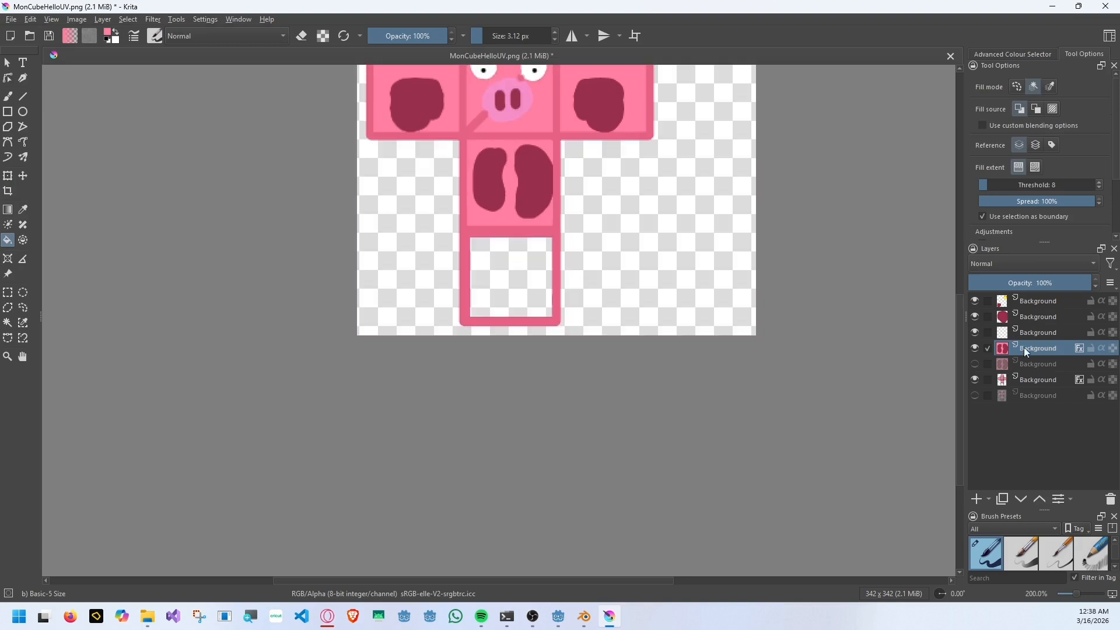
click(1039, 380)
click(505, 275)
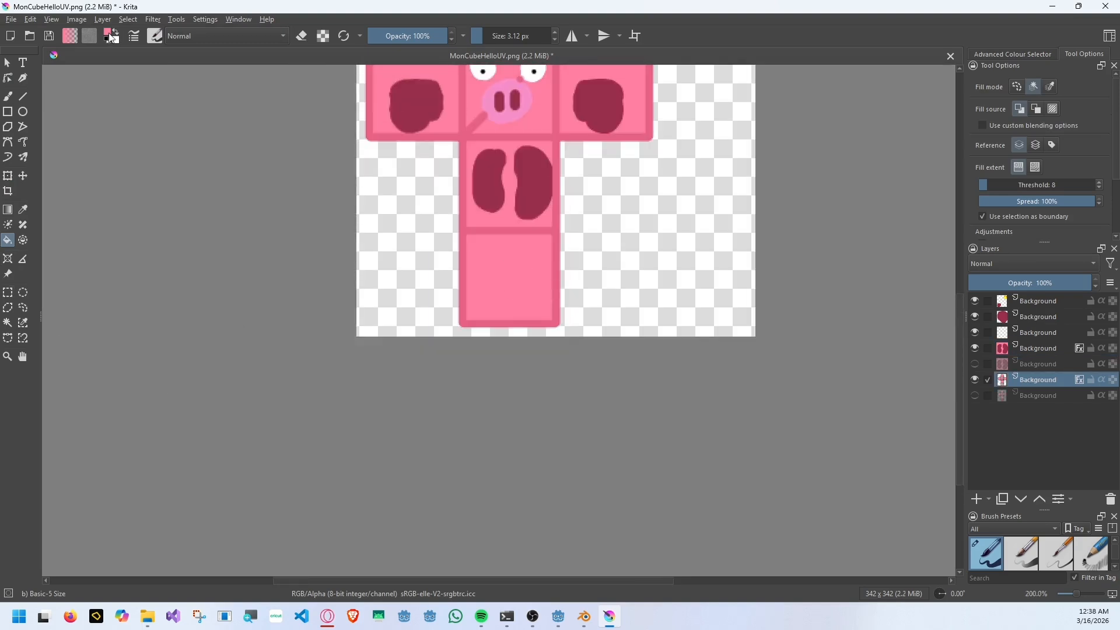
Paint a large oval in orange #ffa468 on the lowest face with a brush of about 45.76 px.
key(b)
scroll(503, 292, up, 2)
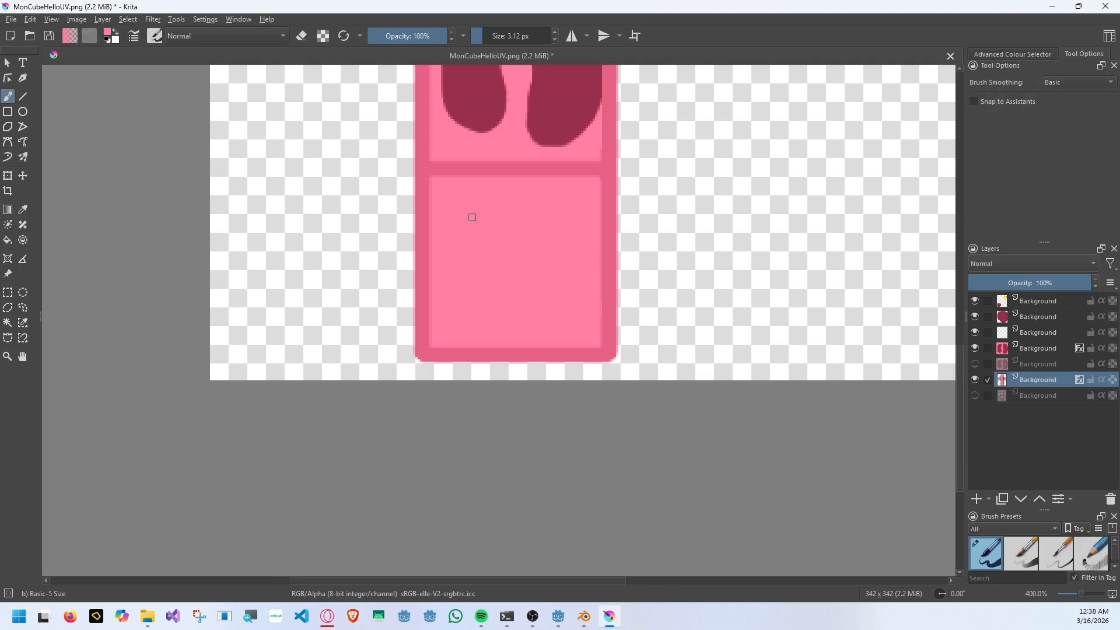
click(107, 32)
drag(424, 245, 432, 209)
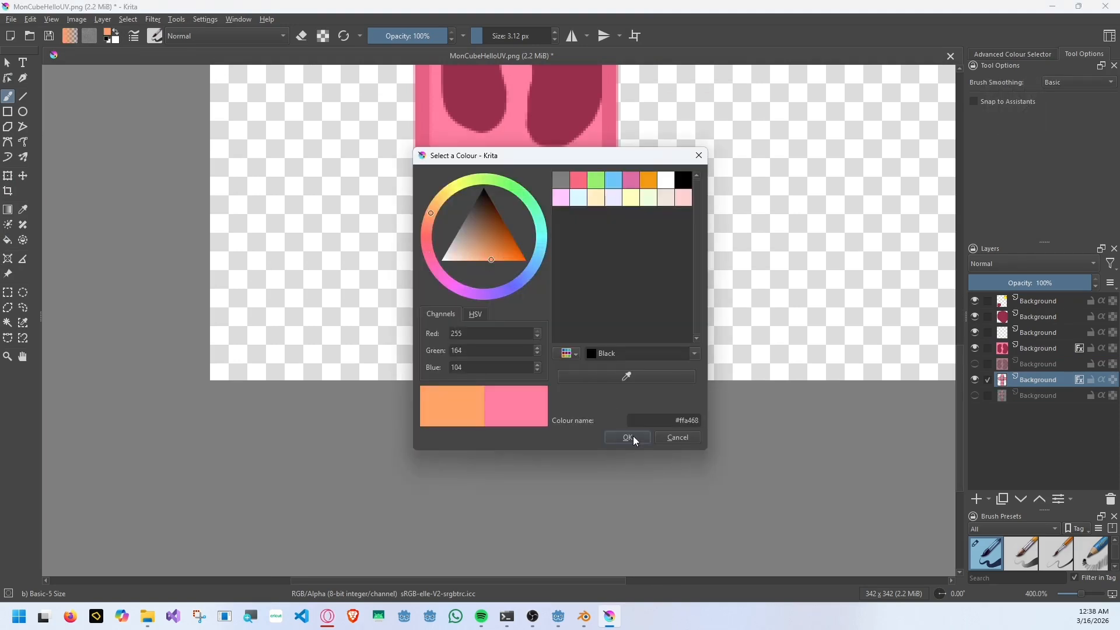
click(633, 438)
click(499, 37)
mouse_move(519, 253)
mouse_down()
mouse_move(518, 273)
mouse_move(514, 240)
mouse_up()
Outline the oval's lower half in dark orange-brown with a 6.85 px brush and close it with a horizontal line.
click(107, 32)
click(632, 436)
scroll(523, 321, up, 3)
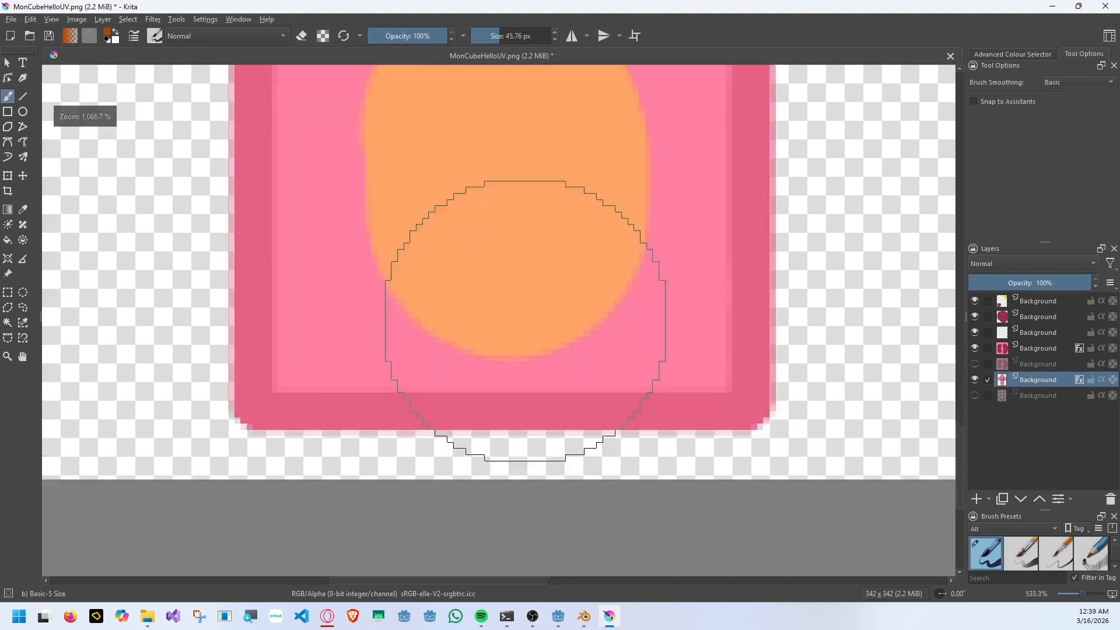
scroll(523, 320, down, 1)
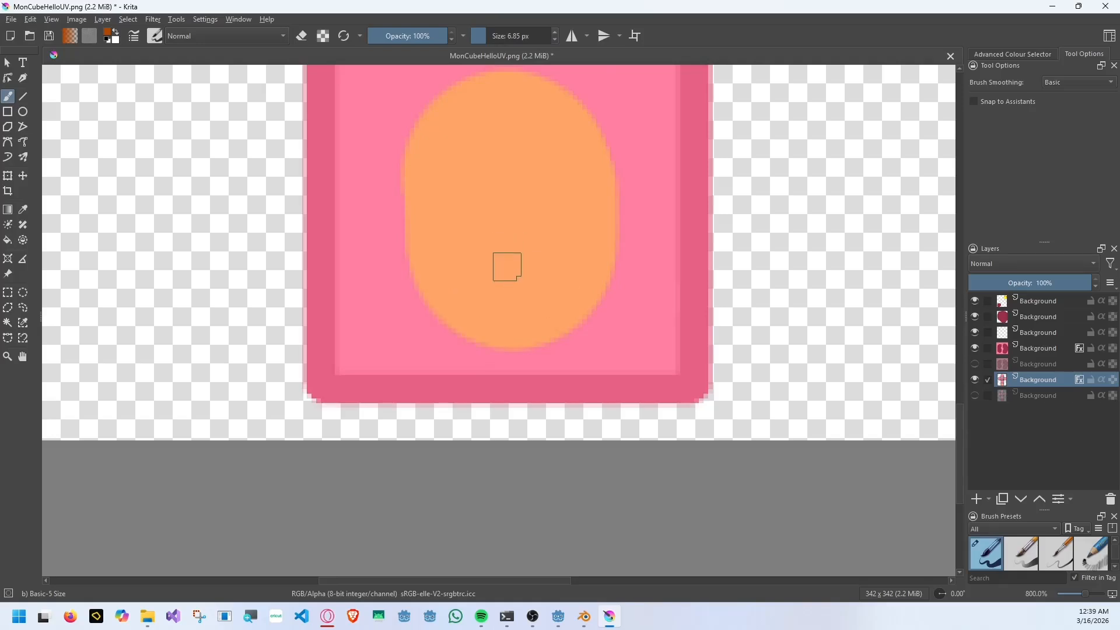
mouse_move(405, 270)
mouse_down()
mouse_move(444, 318)
mouse_move(627, 251)
mouse_move(528, 257)
mouse_move(627, 257)
mouse_up()
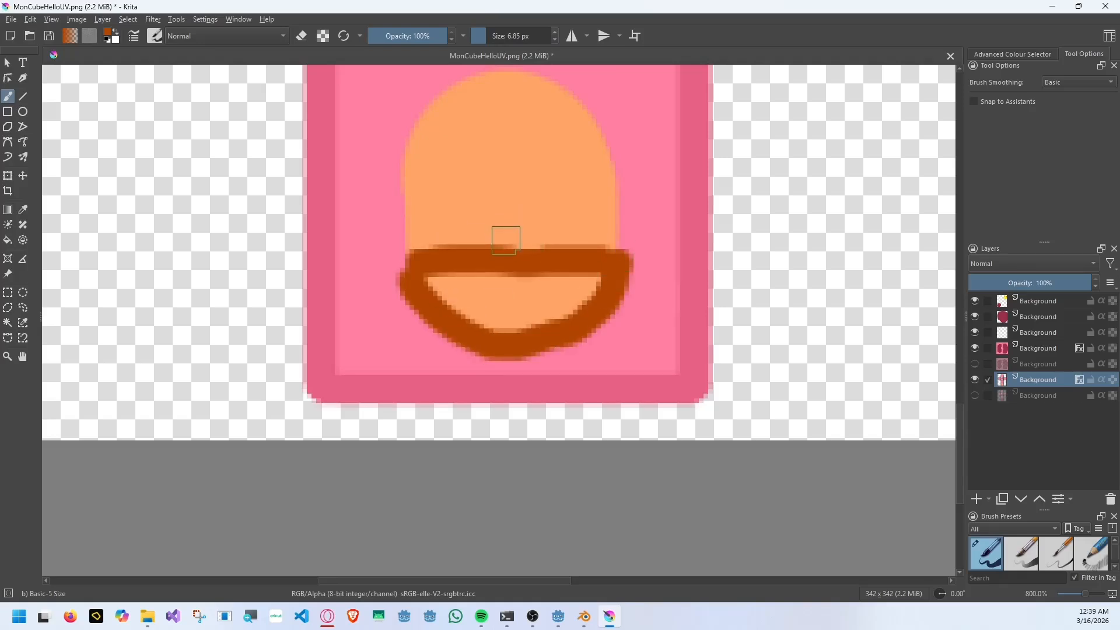
Replace the lines inside the oval with a full brown outline around it and one wavy line across its middle.
drag(506, 240, 511, 76)
key(ctrl+z)
key(ctrl+z)
mouse_move(406, 267)
mouse_down()
mouse_move(409, 242)
mouse_move(603, 148)
mouse_move(618, 283)
mouse_up()
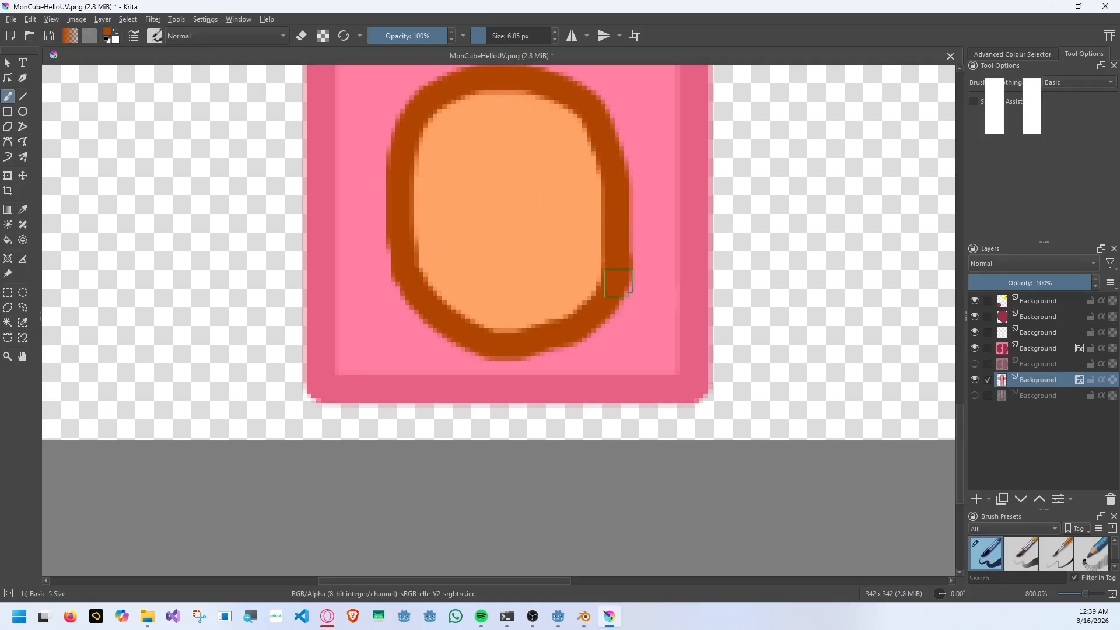
drag(409, 239, 602, 227)
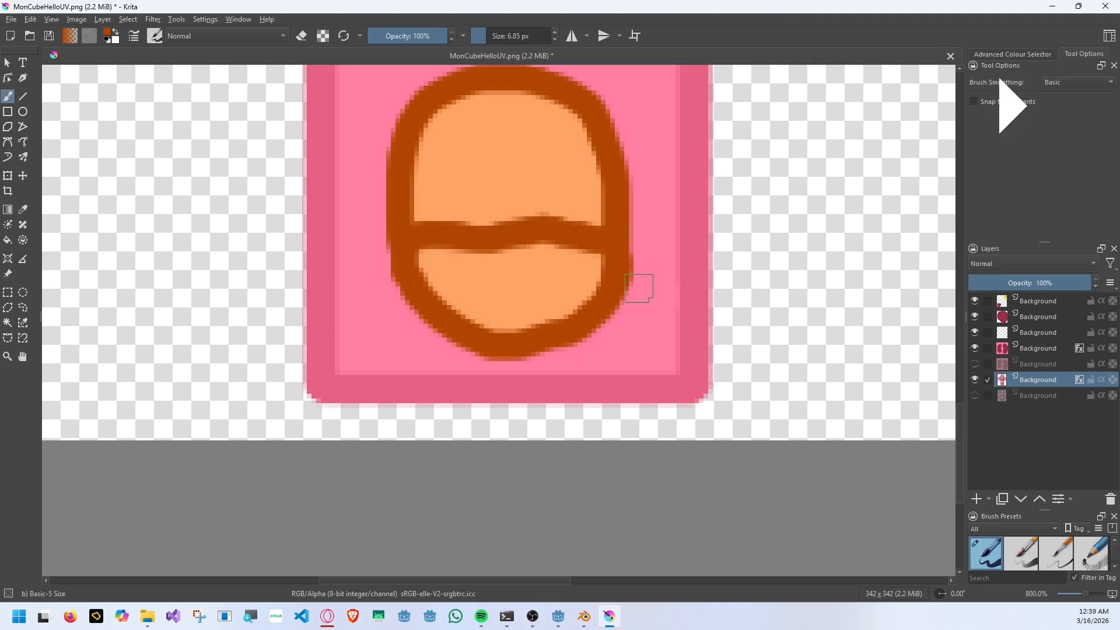
Check the pig-faced cube in Godot, and close Krita.
key(alt+Tab)
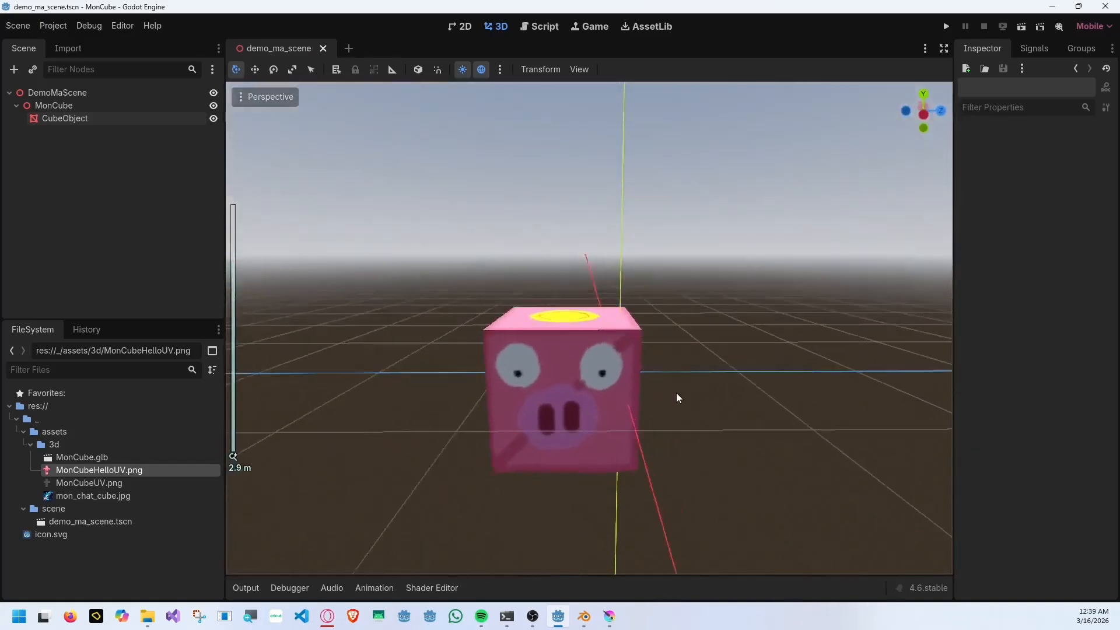
key(alt+Tab)
ctrl+scroll(699, 293, down, 5)
click(1105, 7)
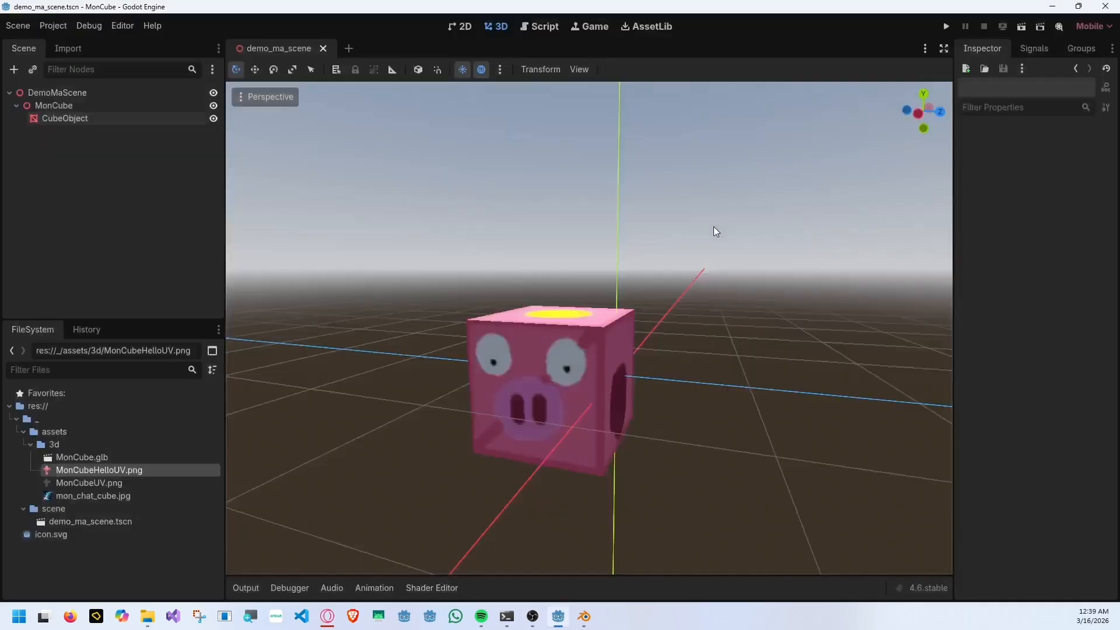
Select the MonCube node and create a folder named item inside the scene folder.
click(113, 118)
click(112, 108)
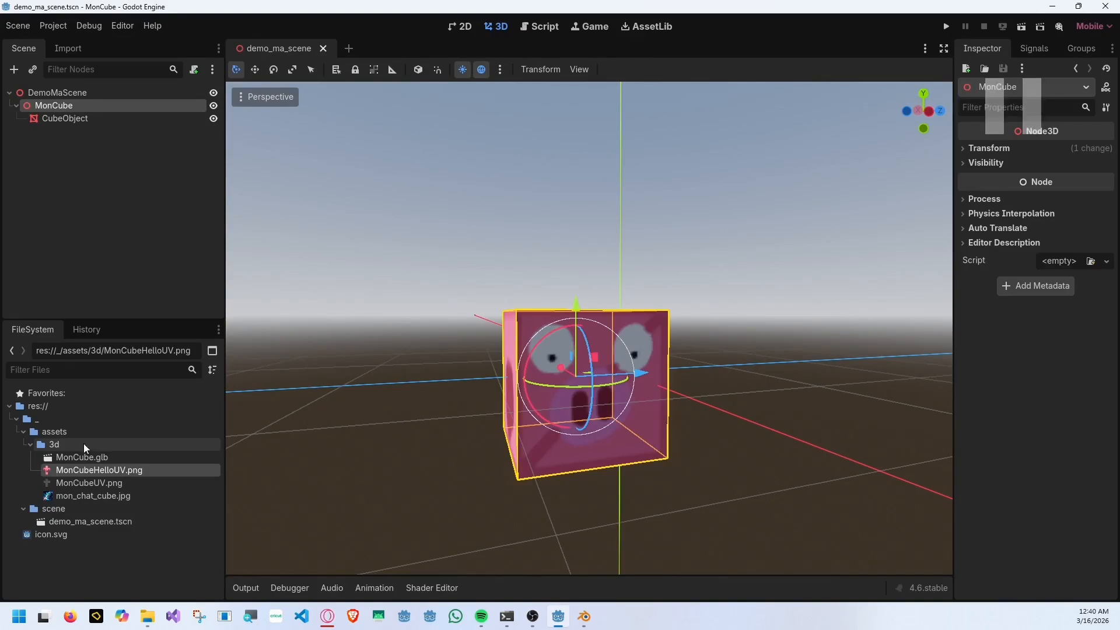
right_click(54, 509)
mouse_move(117, 392)
click(263, 393)
text(item)
key(Return)
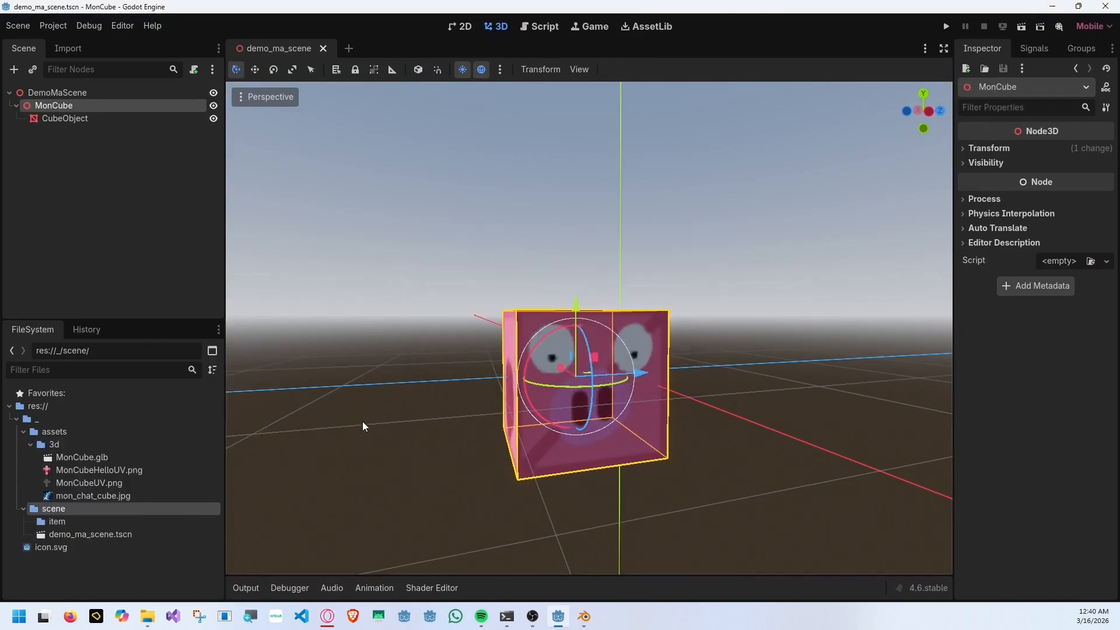
Save the MonCube branch as its own scene, prefab_mon_cube.tscn, in the item folder.
drag(49, 104, 58, 519)
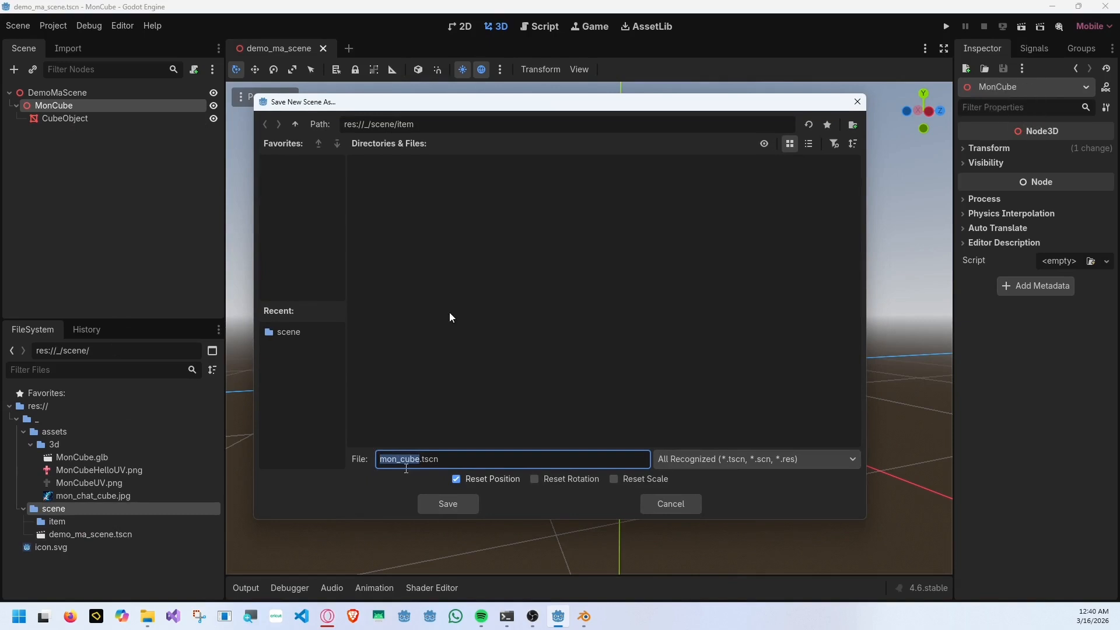
key(Home)
text(prefab_)
key(Return)
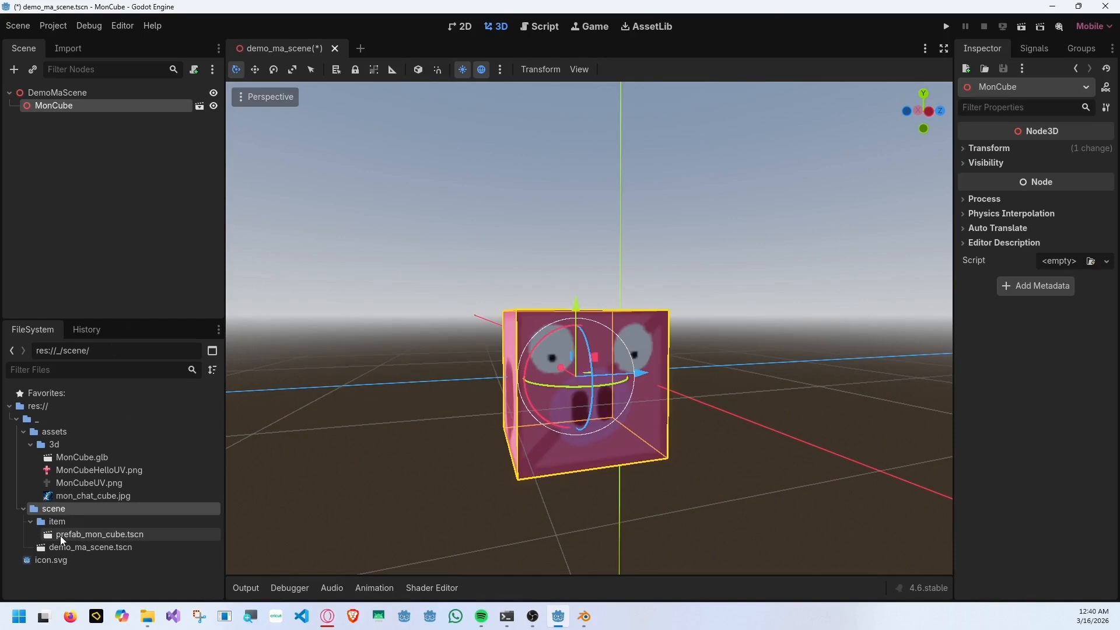
Place two instances of prefab_mon_cube.tscn in the 3D scene, one on each side of the existing cube.
click(61, 536)
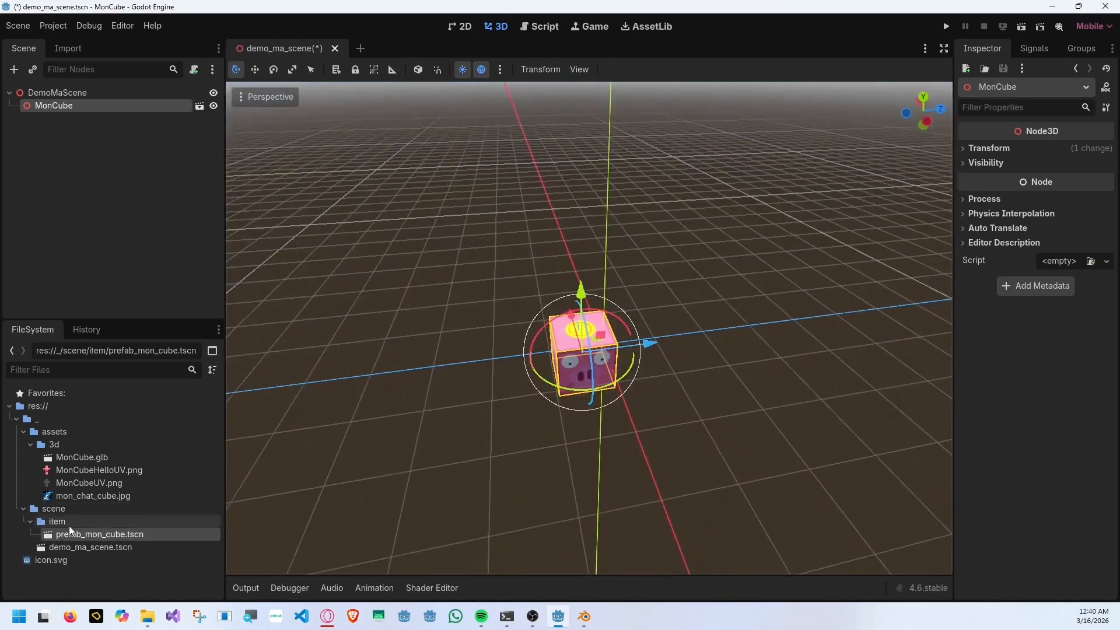
drag(70, 532, 465, 314)
drag(70, 534, 788, 284)
Move, rotate and scale the MonCube3 instance freehand, and deselect it.
middle_drag(751, 361, 721, 319)
key(e)
drag(818, 338, 843, 334)
key(r)
drag(849, 264, 846, 286)
click(761, 347)
middle_drag(761, 346, 264, 272)
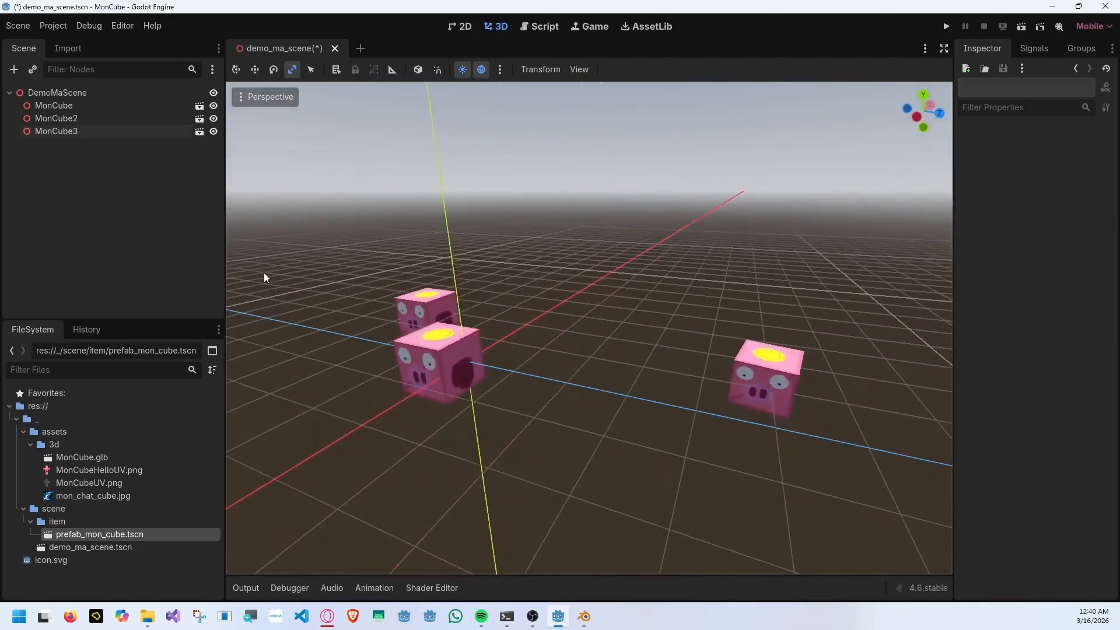
Place a fourth prefab_mon_cube.tscn instance between the other cubes and make its children editable.
drag(120, 533, 608, 317)
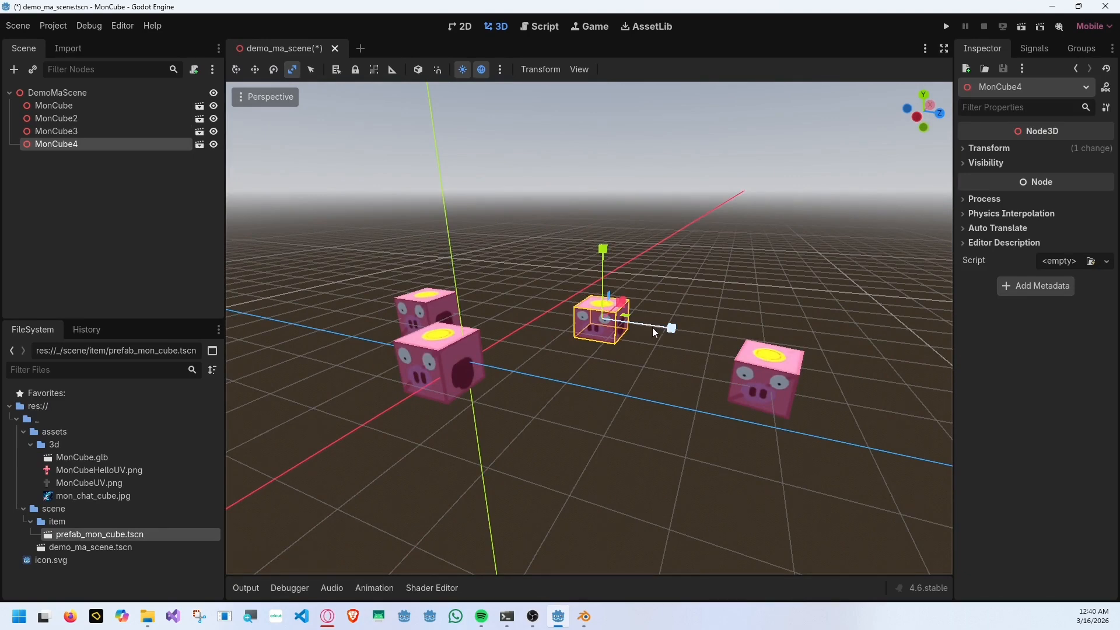
key(f)
right_click(173, 145)
click(243, 387)
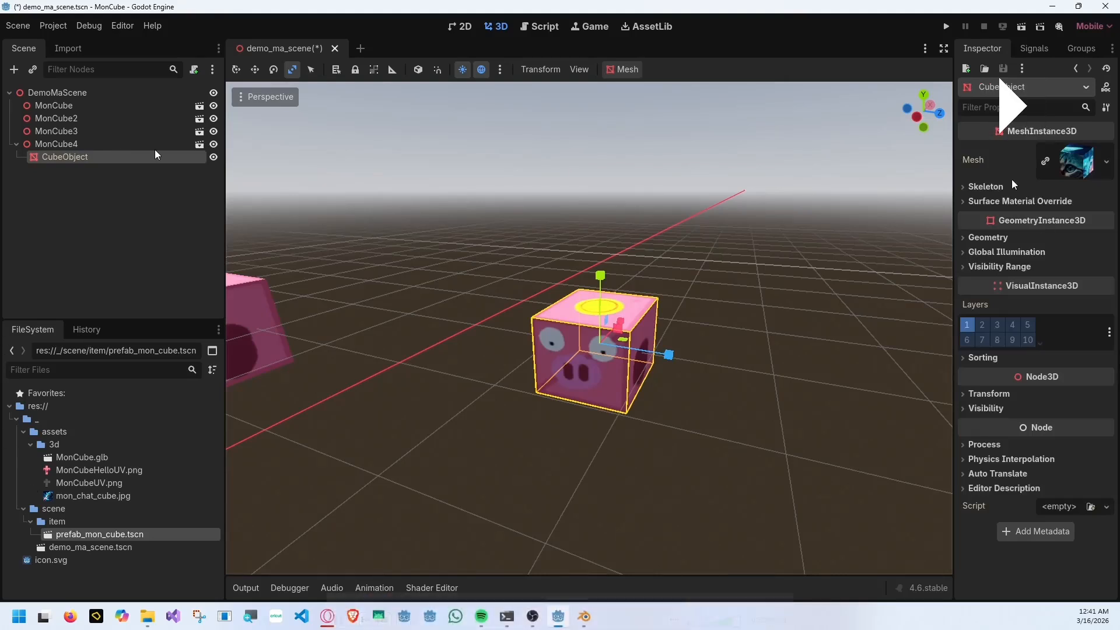
Examine the Albedo, Shading and Transparency settings of the surface material override on MonCube4's CubeObject.
click(1018, 201)
click(1030, 221)
click(1004, 255)
click(992, 304)
click(1016, 240)
click(1015, 226)
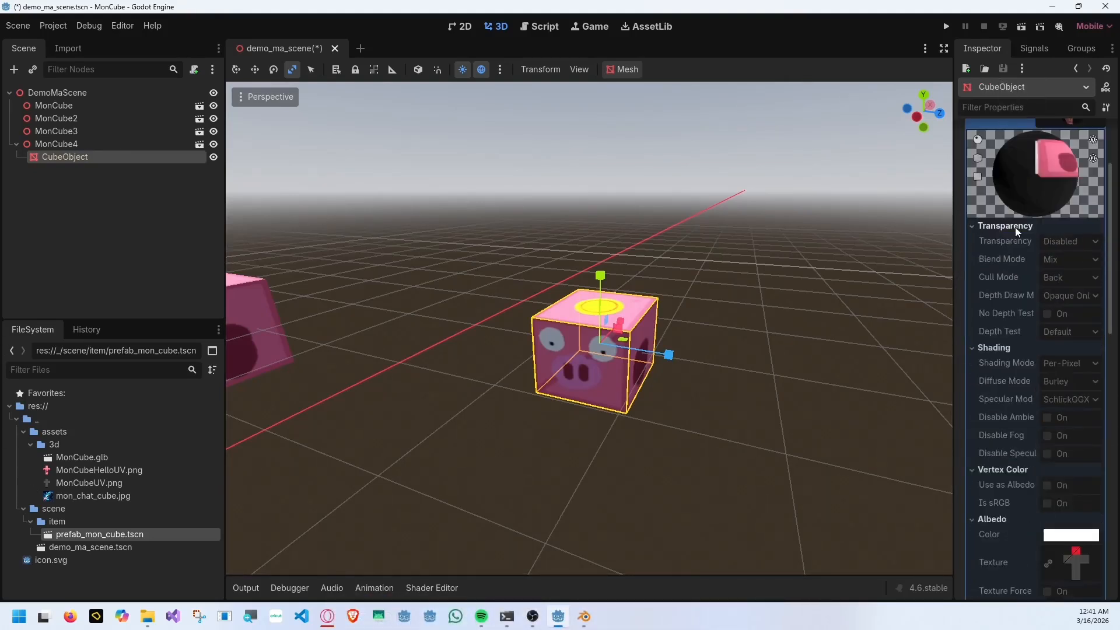
scroll(1022, 271, down, 10)
scroll(1023, 272, up, 12)
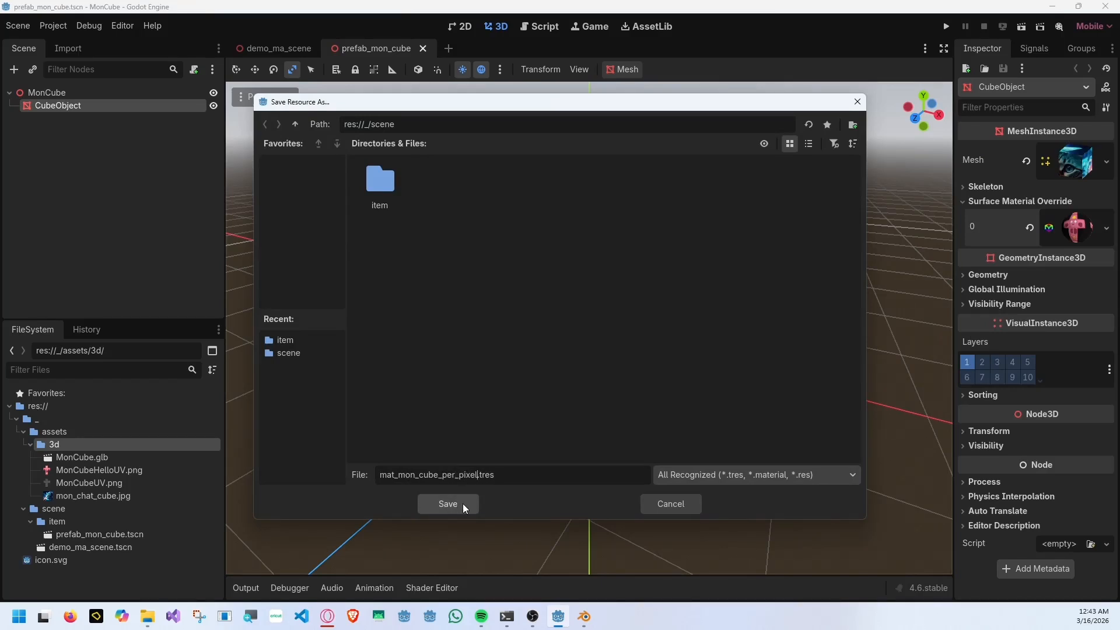
Save the override material as mat_mon_cube_per_pixel in res://_/assets/3d, using the MATERIAL (*.material) file type.
double_click(380, 182)
click(295, 124)
click(295, 125)
double_click(370, 178)
double_click(373, 180)
click(523, 470)
click(757, 475)
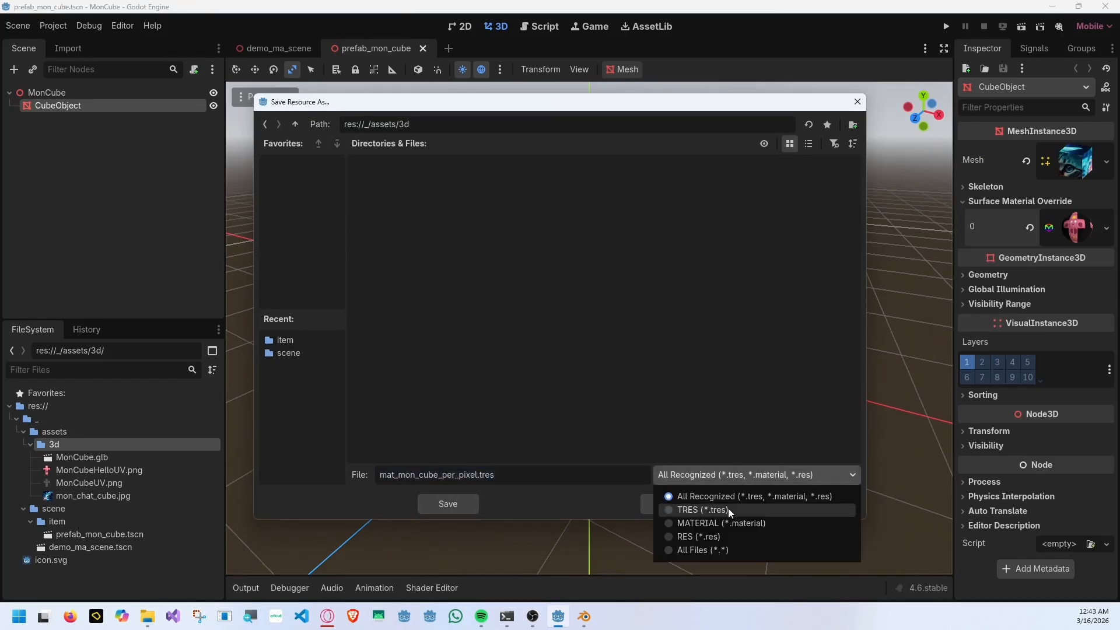
click(729, 521)
click(449, 504)
Save a second copy of the override material as mat_mon_cube_unshared.material in the same 3d folder.
click(1107, 228)
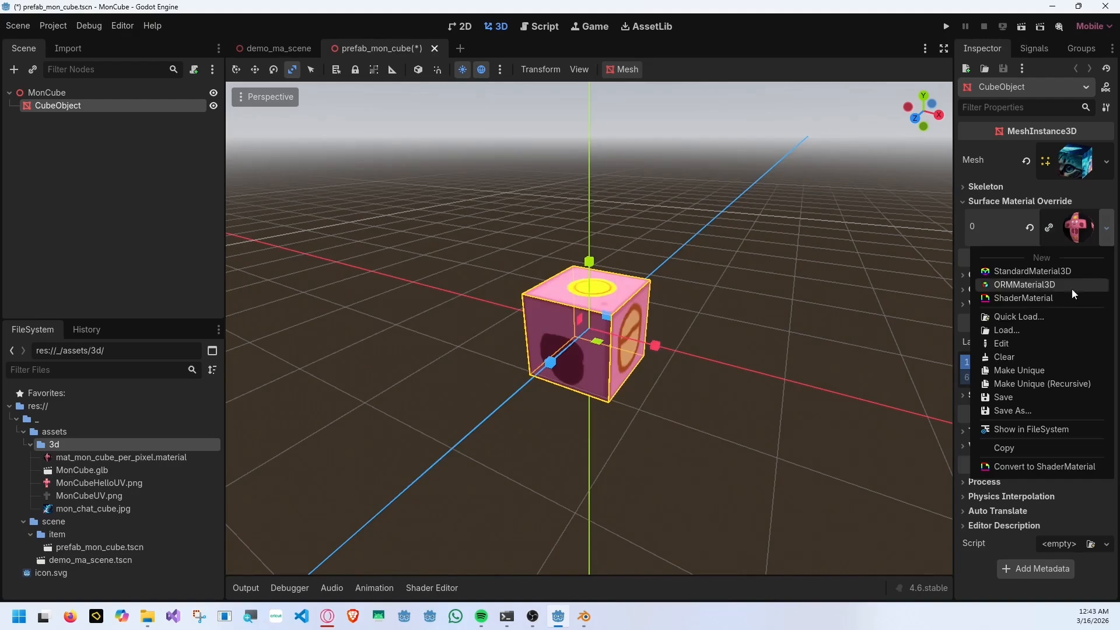
click(1014, 411)
key(Right)
key(BackSpace)
key(BackSpace)
key(BackSpace)
key(BackSpace)
key(BackSpace)
key(BackSpace)
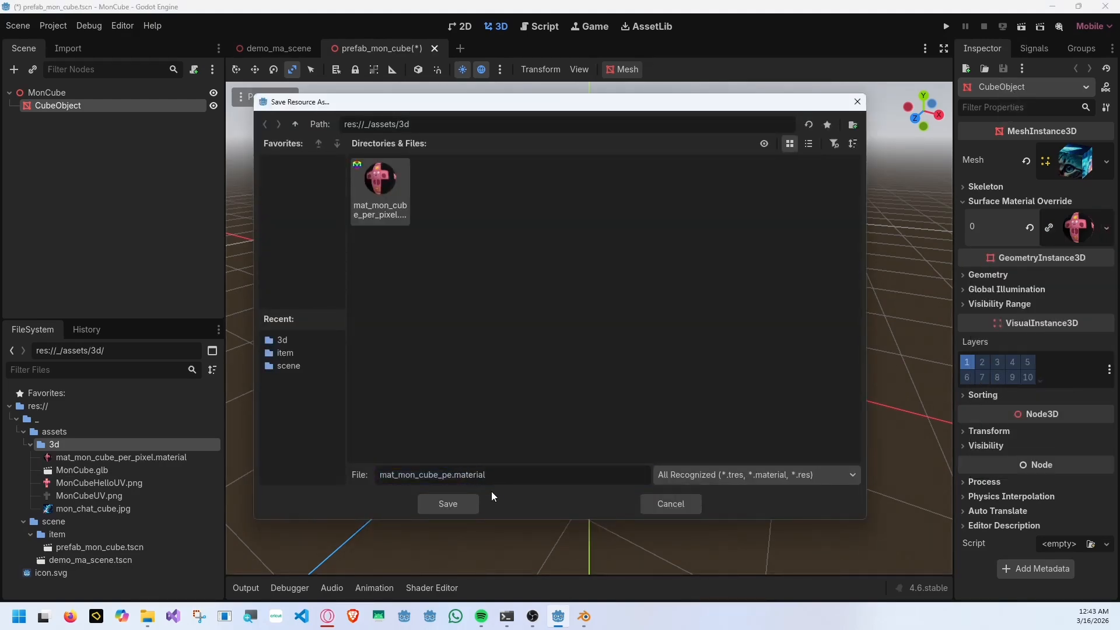
key(BackSpace)
key(BackSpace)
key(BackSpace)
text(unshared)
click(447, 506)
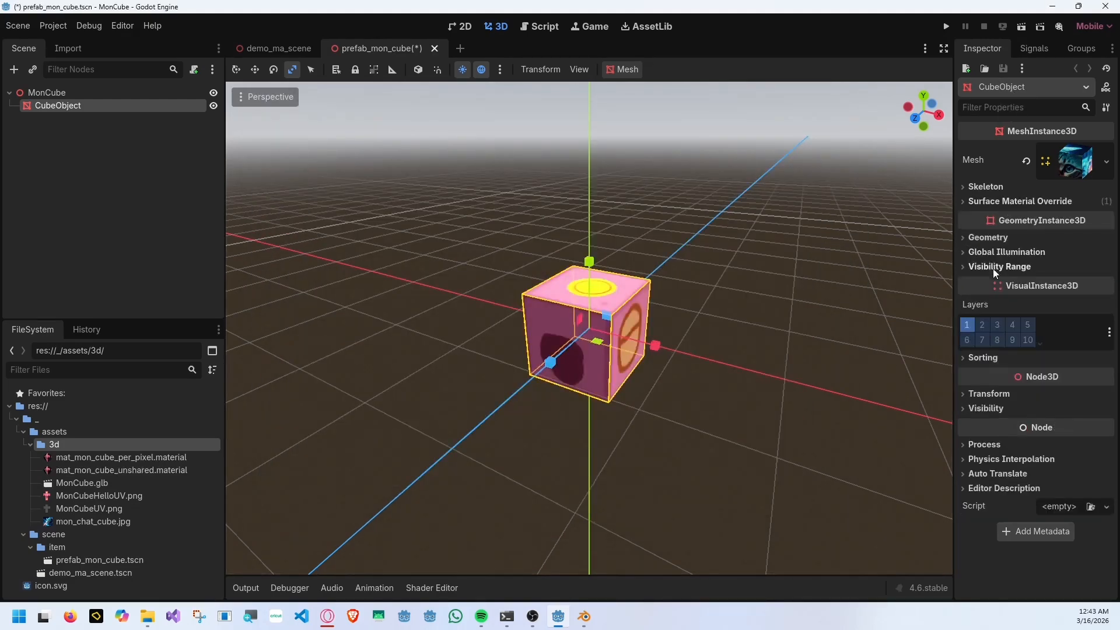
Set the Shading Mode of the prefab cube's override material to Unshaded and deselect the cube.
click(1082, 234)
scroll(1059, 325, down, 4)
click(1072, 363)
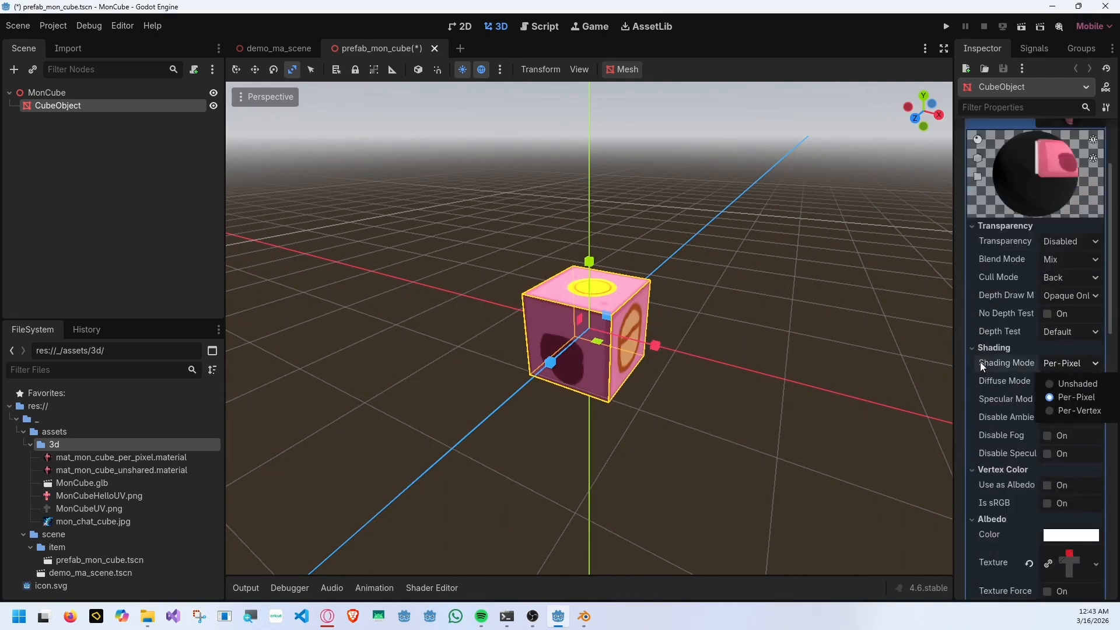
click(1061, 382)
click(756, 352)
middle_drag(756, 352, 749, 331)
key(space)
key(space)
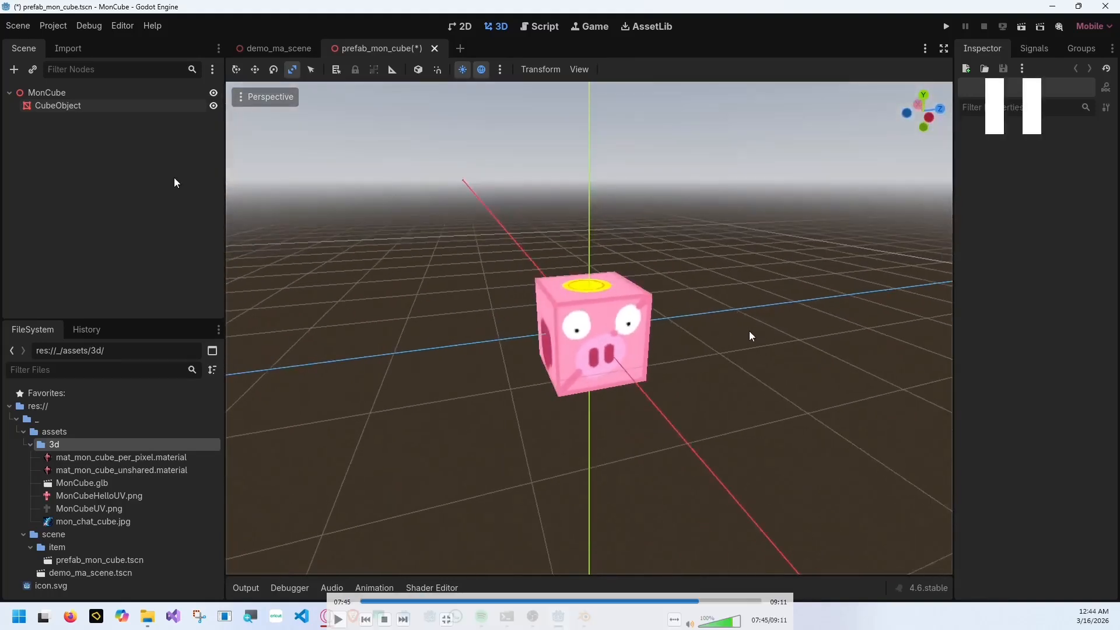
key(Left)
key(Left)
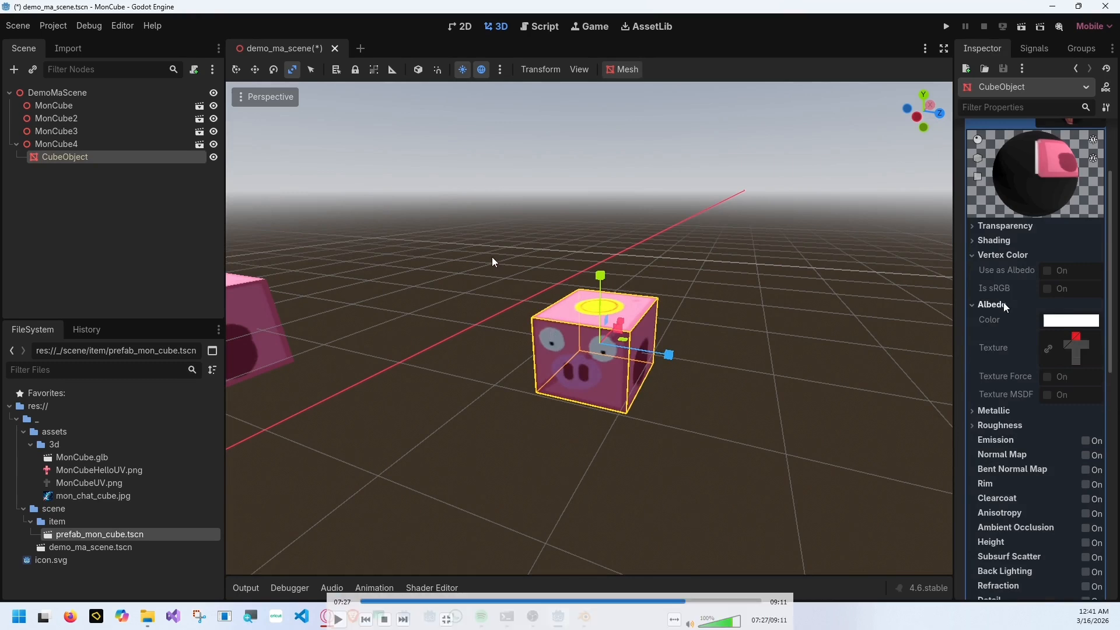
Expand the override material's Shading and Transparency settings and look through them.
click(1006, 242)
click(1016, 226)
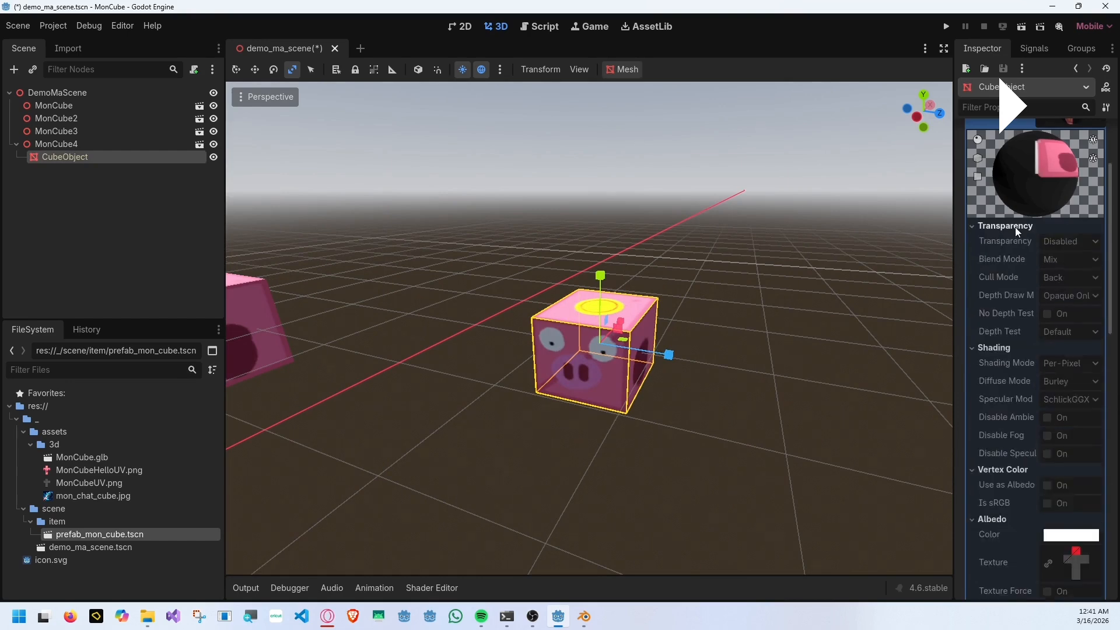
scroll(1021, 265, down, 10)
scroll(1023, 270, up, 12)
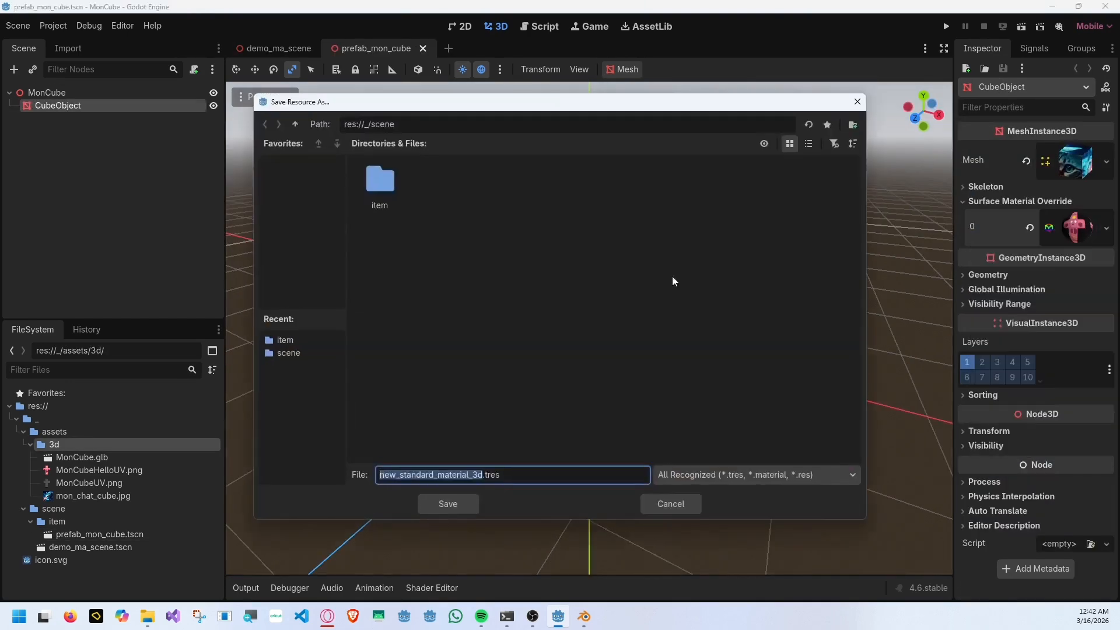
Name the override material mat_mon_cube_per_pixel and save it as a .material file in res://_/assets/3d.
text(mat_mon_cube_)
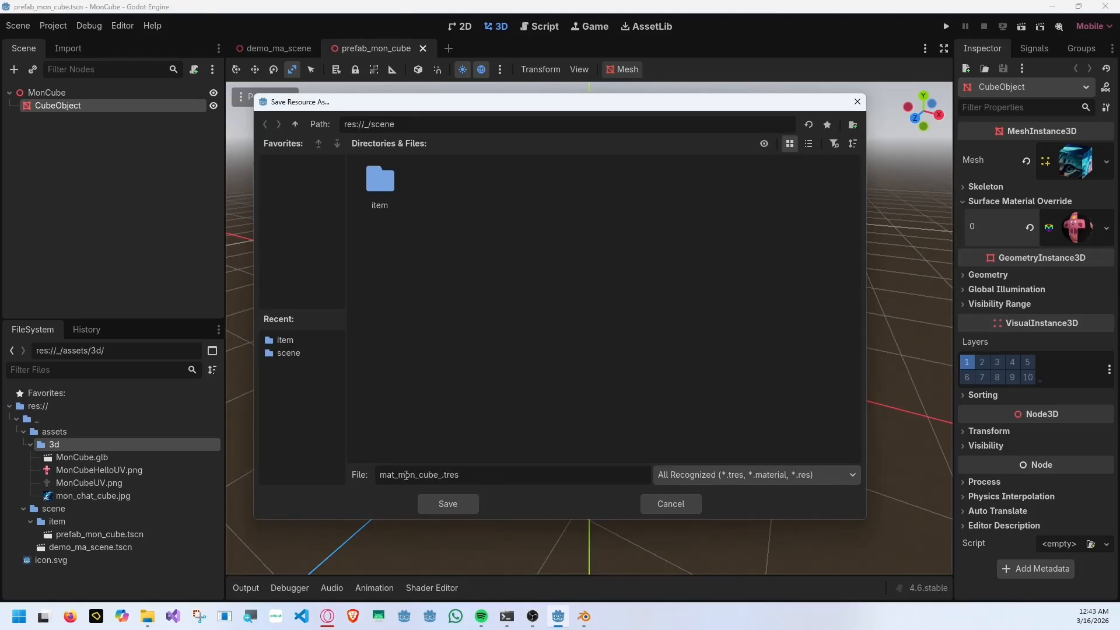
text(per_pixel)
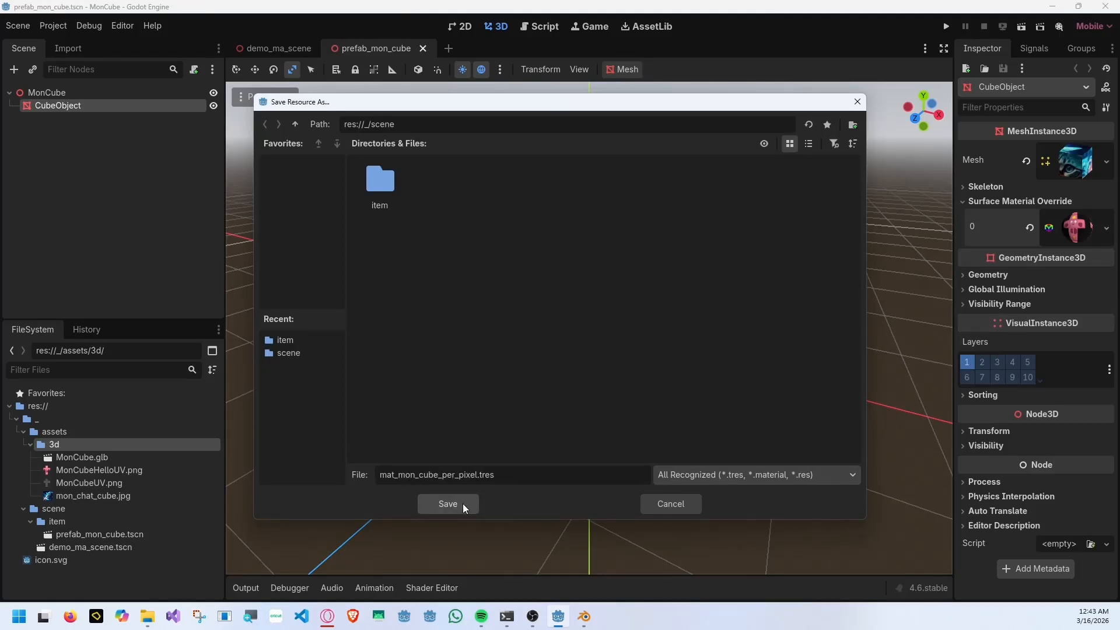
double_click(393, 169)
click(295, 124)
click(295, 124)
double_click(376, 177)
double_click(378, 180)
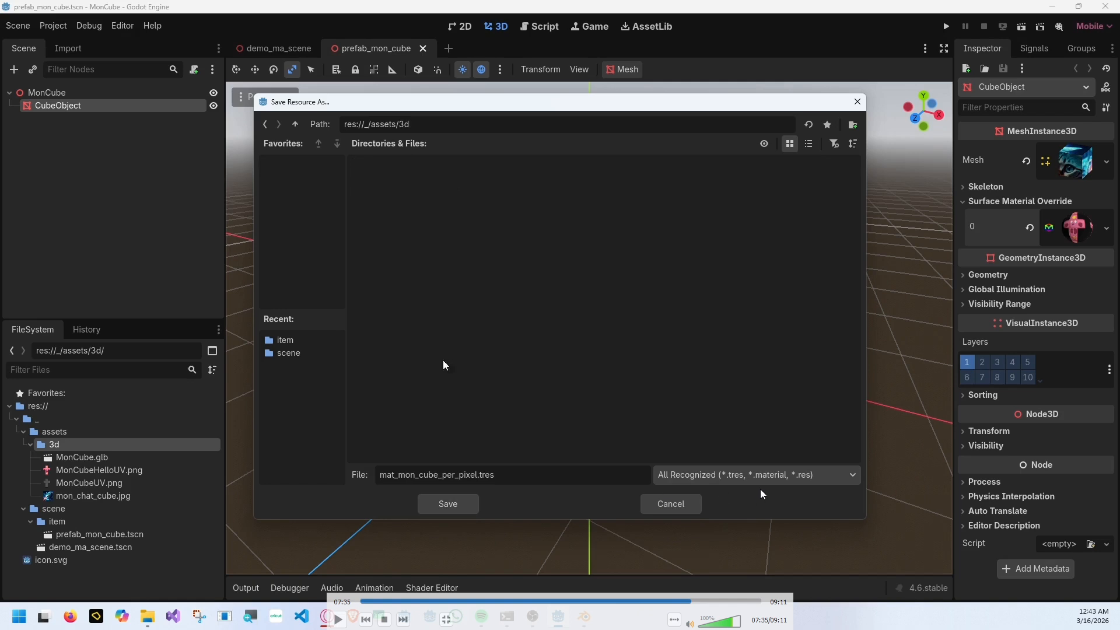
triple_click(525, 475)
click(723, 477)
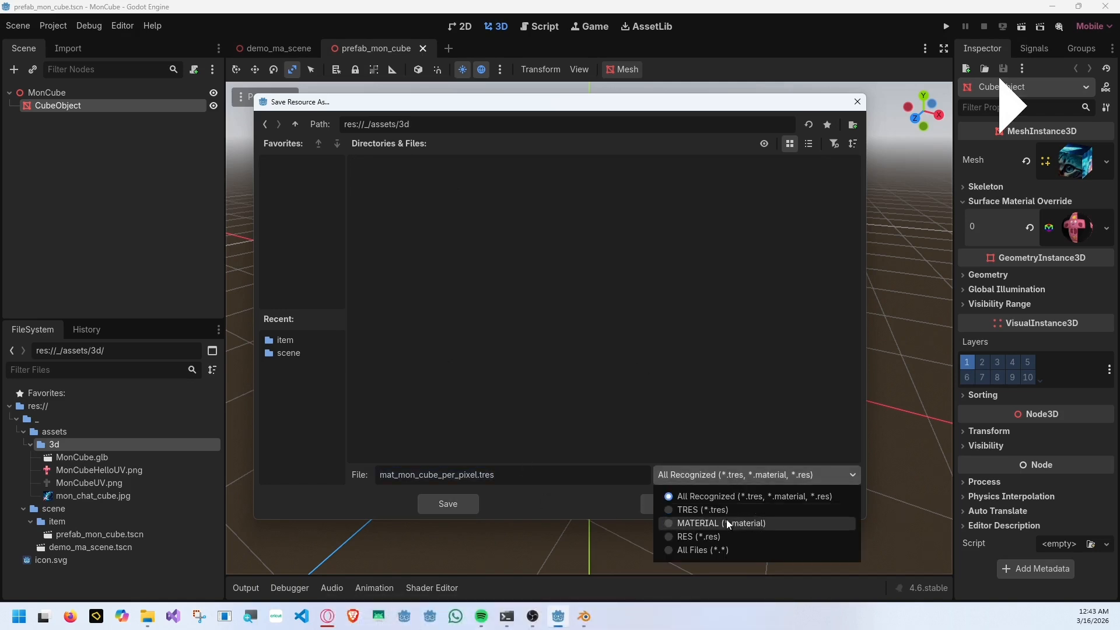
click(727, 523)
click(467, 505)
Save the override material again under the name mat_mon_cube_unshared.material.
click(1107, 227)
click(1049, 407)
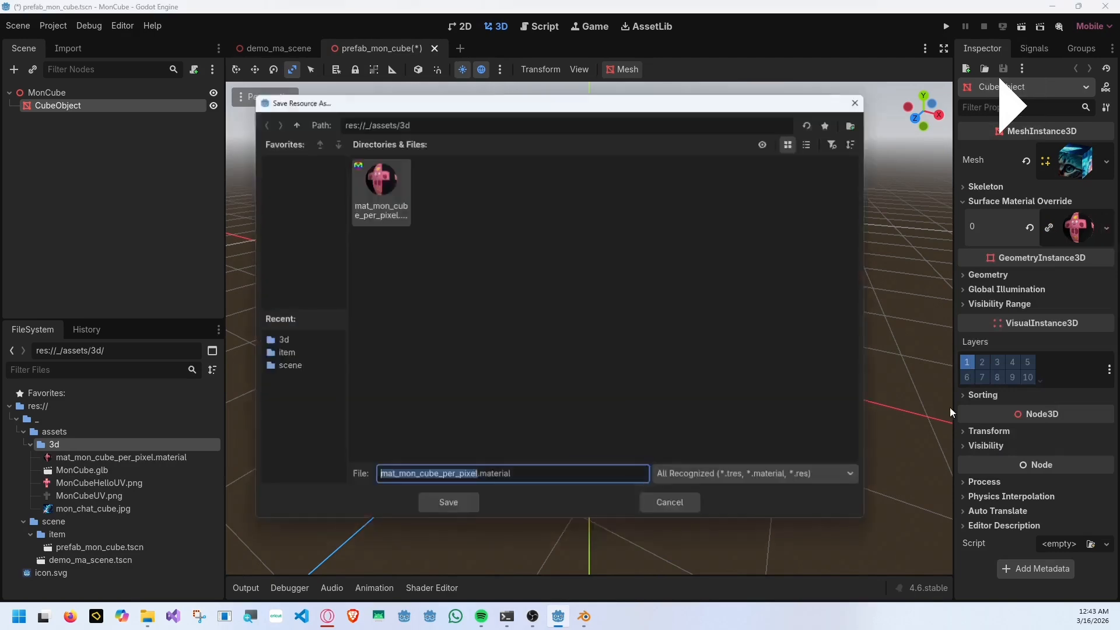
text(mat_mon_cube_unshared)
click(447, 504)
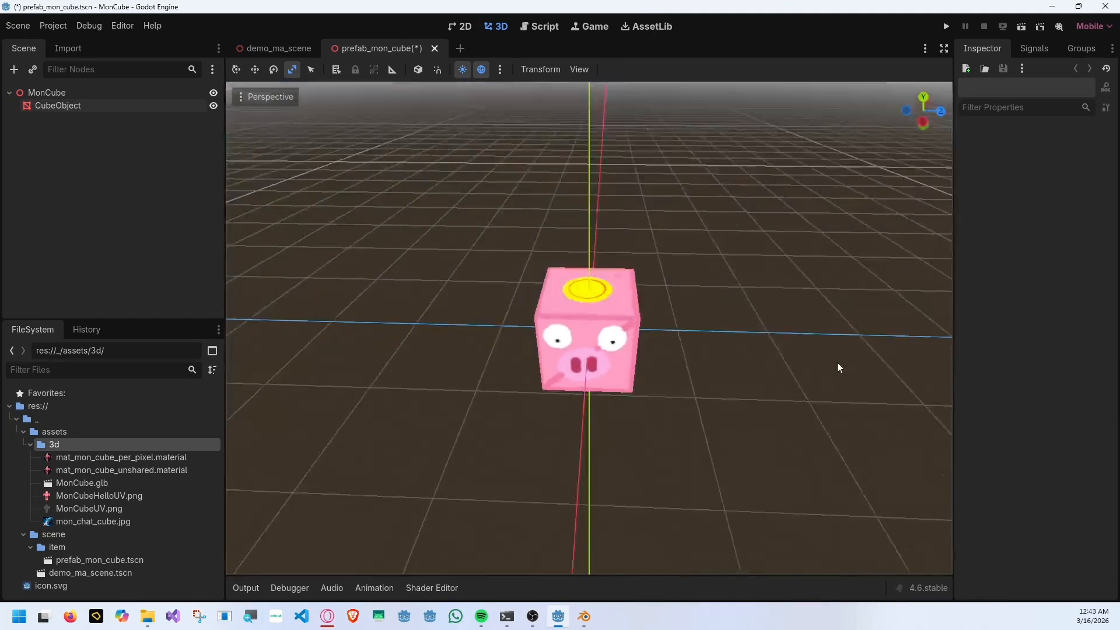
key(space)
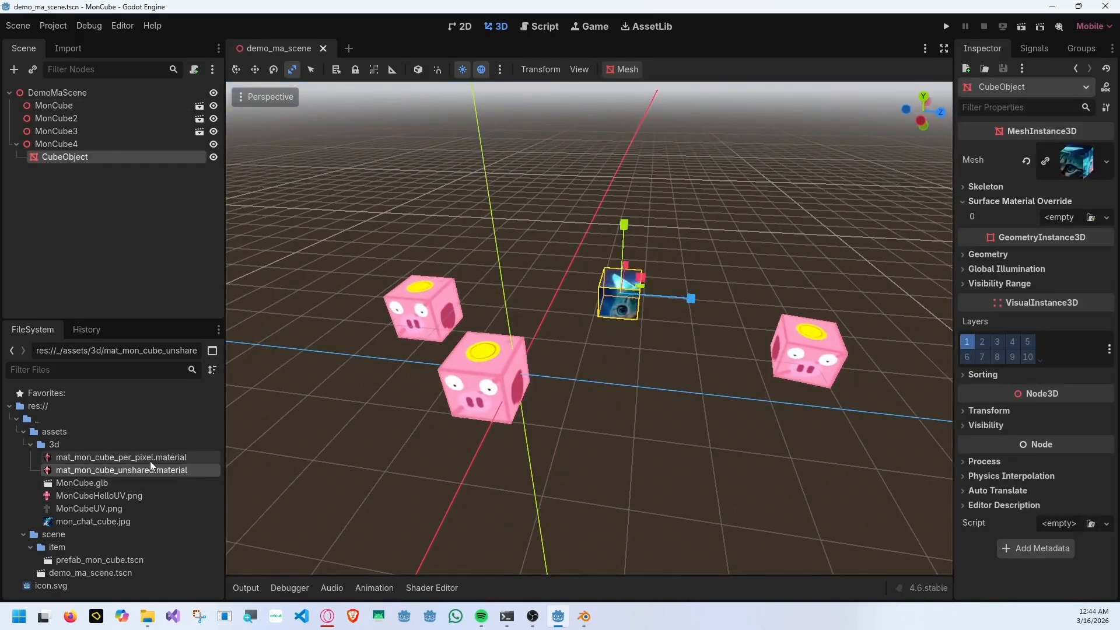
Apply mat_mon_cube_per_pixel.material to MonCube4's CubeObject and move that cube forward beside the front pig cube.
drag(150, 459, 622, 301)
middle_drag(664, 363, 630, 382)
click(255, 70)
drag(667, 266, 595, 365)
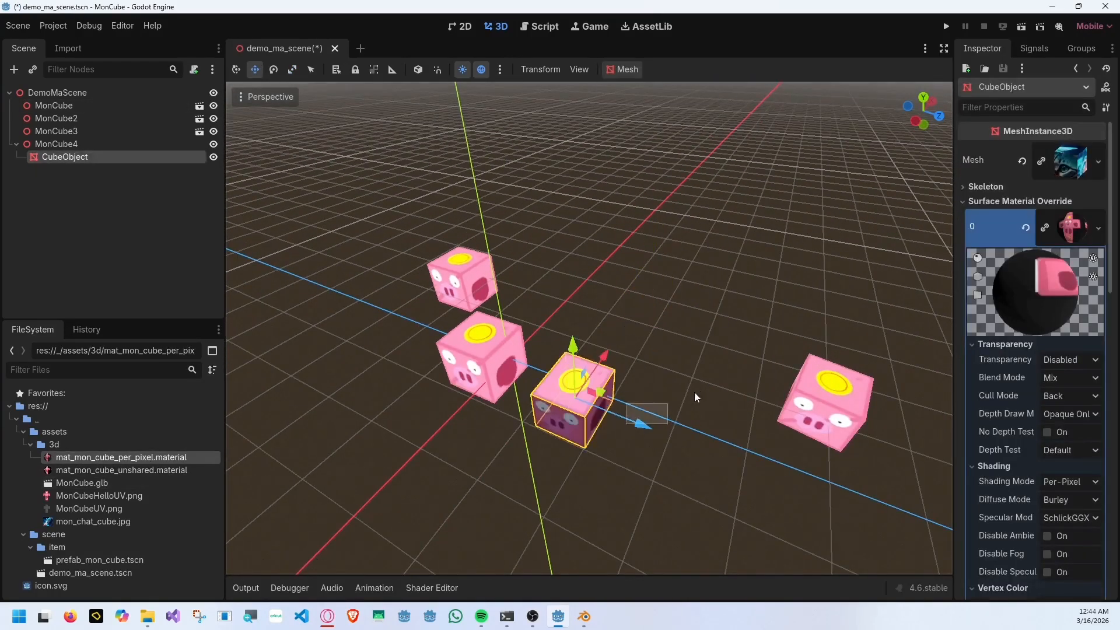
Rotate the per-pixel shaded cube slightly and deselect it.
click(695, 392)
middle_drag(694, 392, 683, 329)
click(585, 376)
key(e)
drag(576, 414, 600, 430)
click(560, 286)
middle_drag(561, 286, 584, 341)
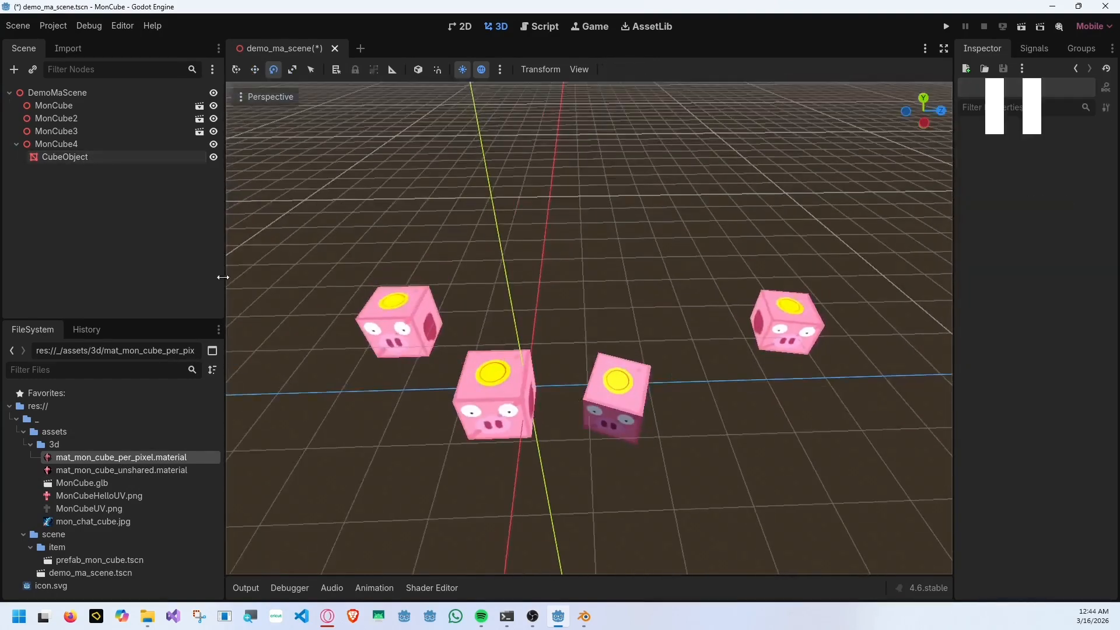
Run the project with the current scene as the main scene, and close the game window.
click(947, 27)
click(629, 335)
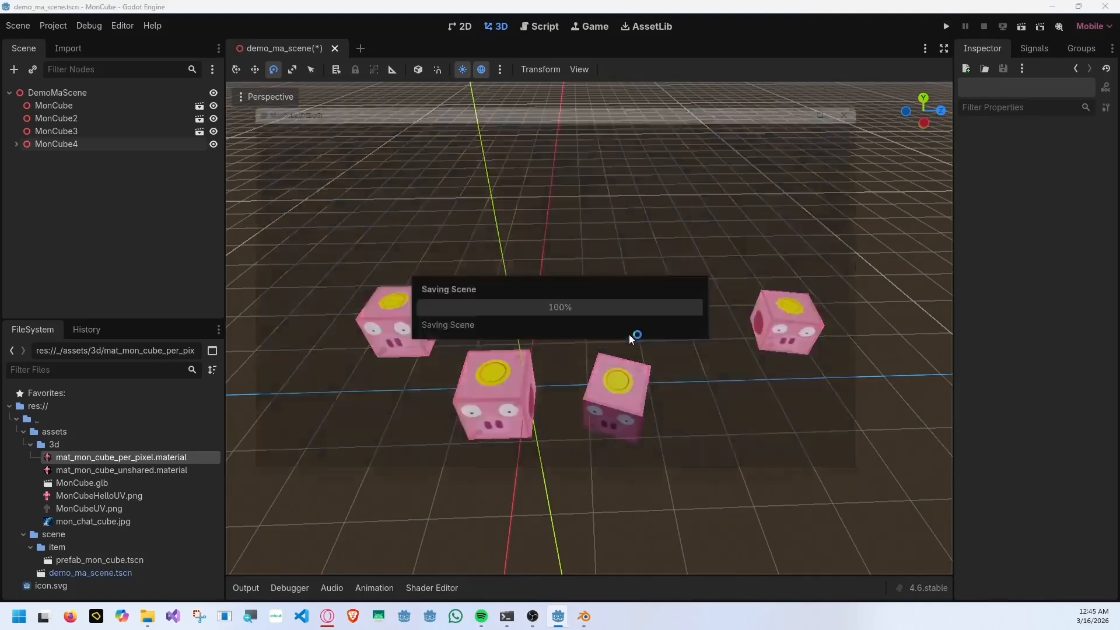
click(883, 98)
Add a Camera3D node as a child of DemoMaScene.
click(74, 93)
right_click(74, 92)
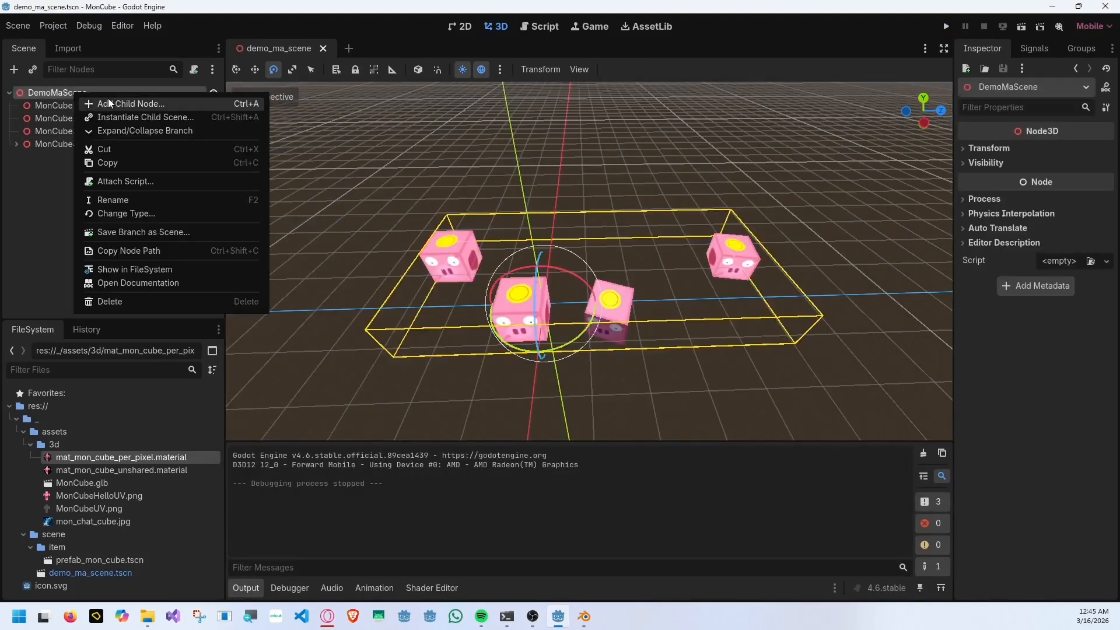
click(122, 114)
text(cam)
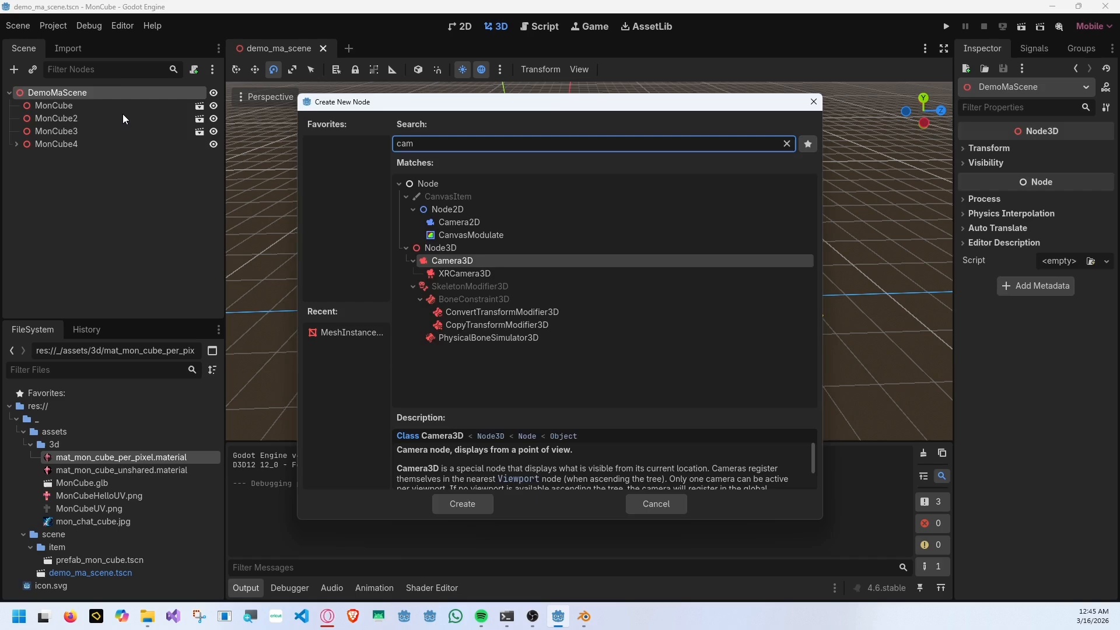
key(Return)
Move the camera away from the cubes, turn it toward them, and undo the last extra rotation.
key(w)
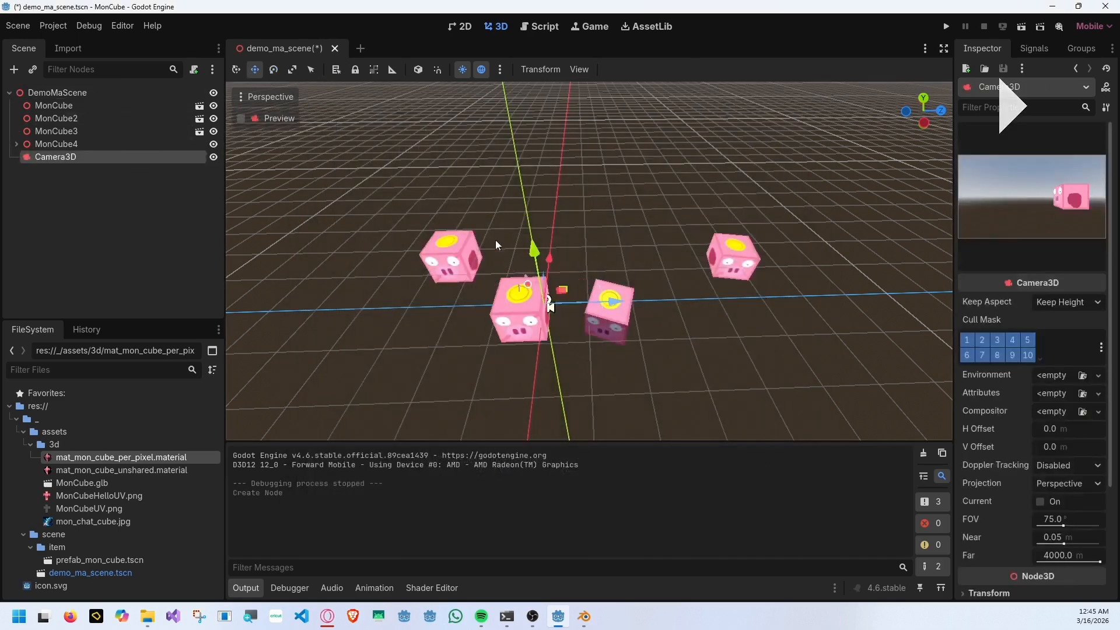
drag(613, 301, 828, 299)
drag(731, 257, 822, 389)
scroll(715, 363, down, 10)
key(e)
drag(714, 360, 683, 372)
drag(687, 287, 696, 251)
key(ctrl+z)
Shift the camera along its Z axis, turn it slightly more toward the cubes, and lower it.
key(w)
drag(744, 290, 711, 290)
key(e)
drag(688, 323, 665, 327)
key(w)
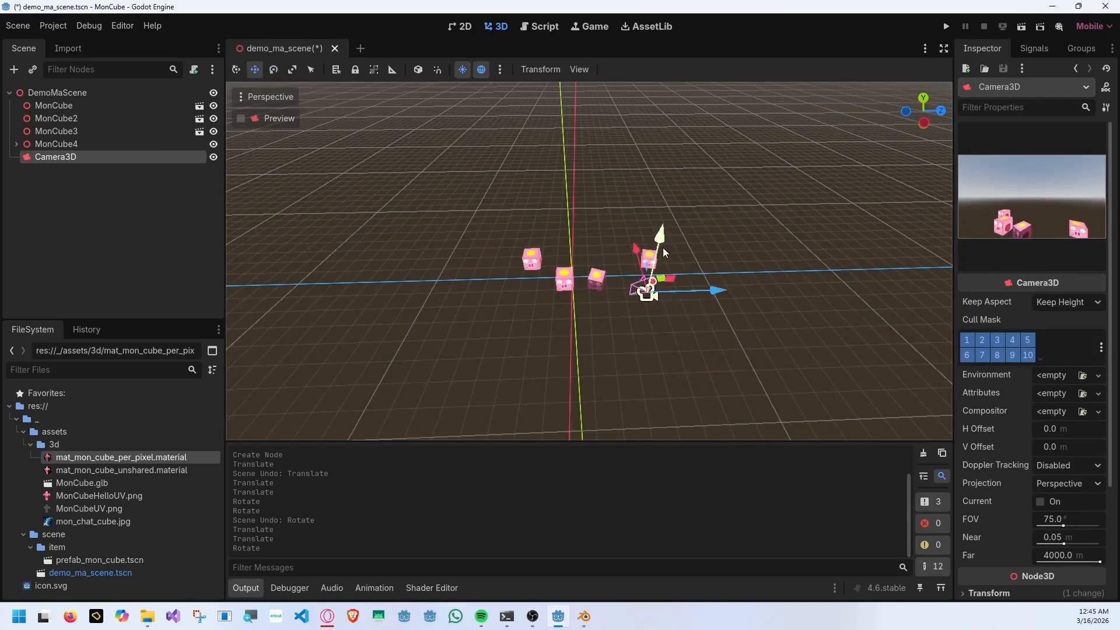
drag(663, 248, 660, 266)
Save the scene and run the project to view the cubes through the camera.
key(ctrl+s)
click(943, 27)
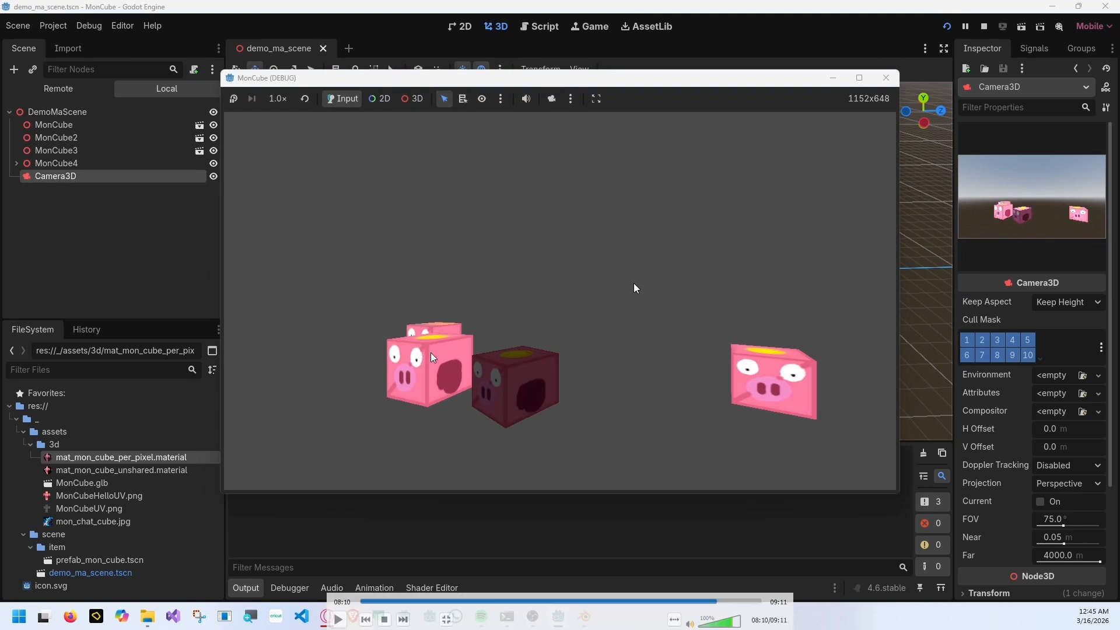
right_click(475, 328)
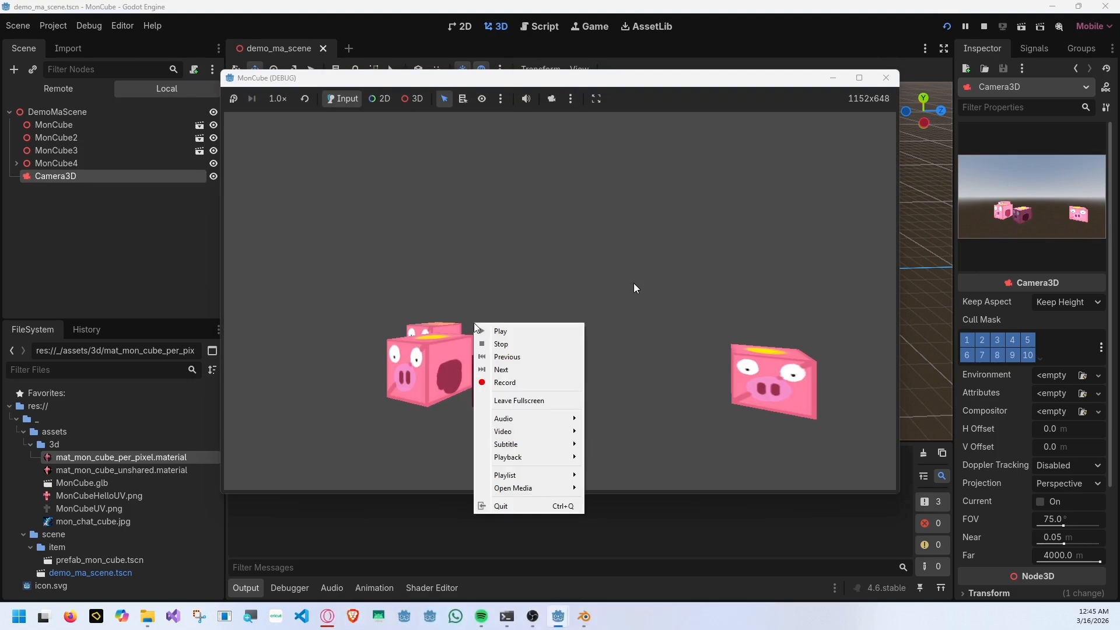
click(488, 226)
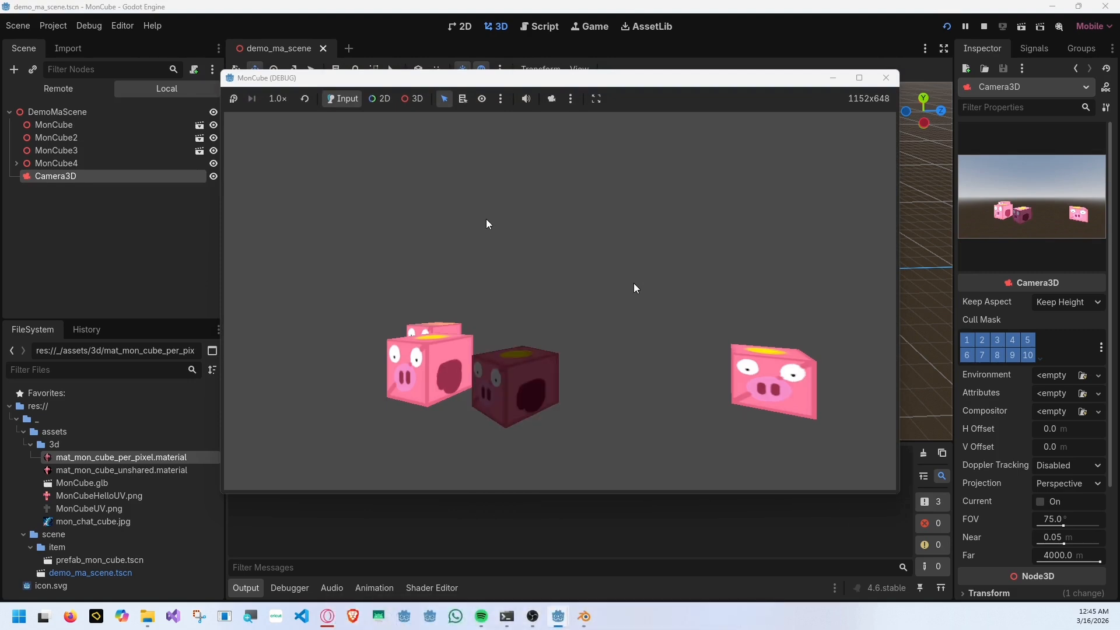
key(space)
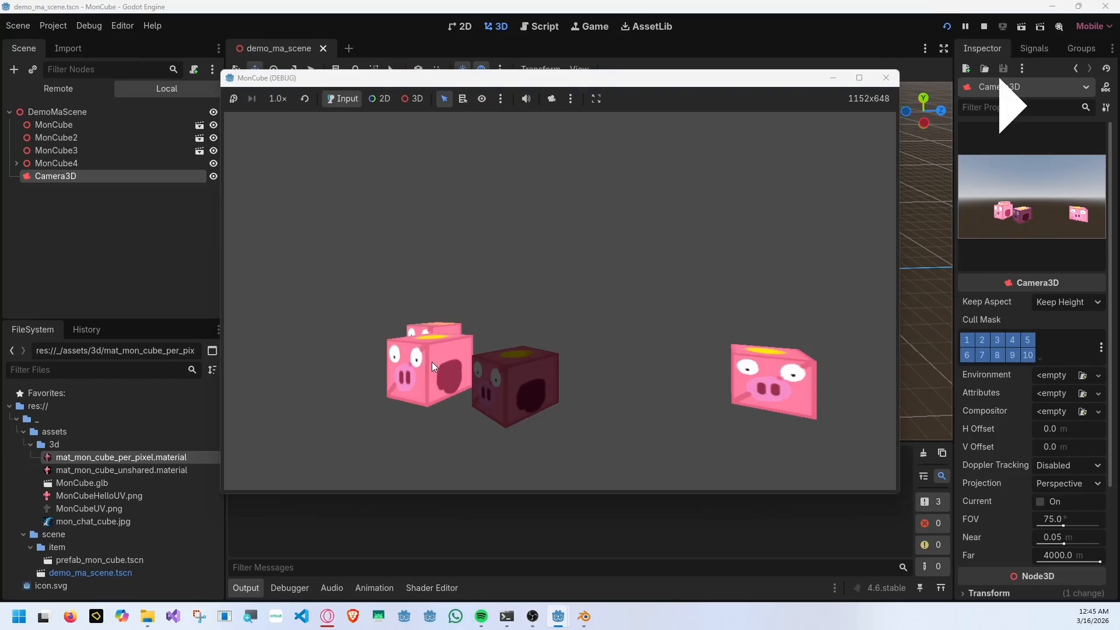
key(space)
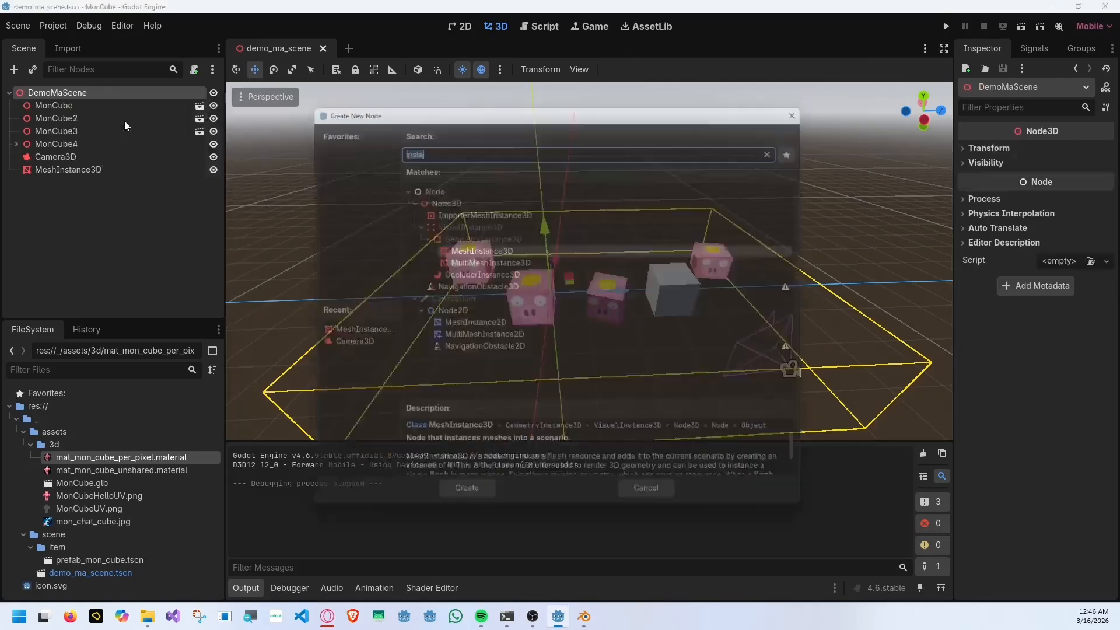
Add a DirectionalLight3D node as a child of DemoMaScene.
key(Up)
key(Up)
key(Up)
key(Up)
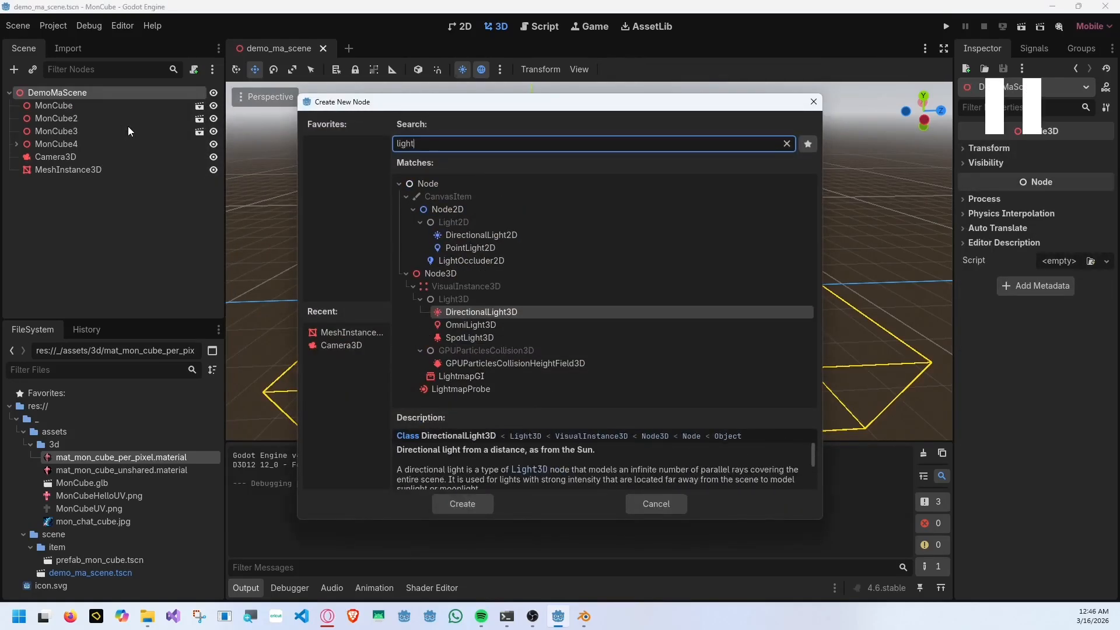
key(Return)
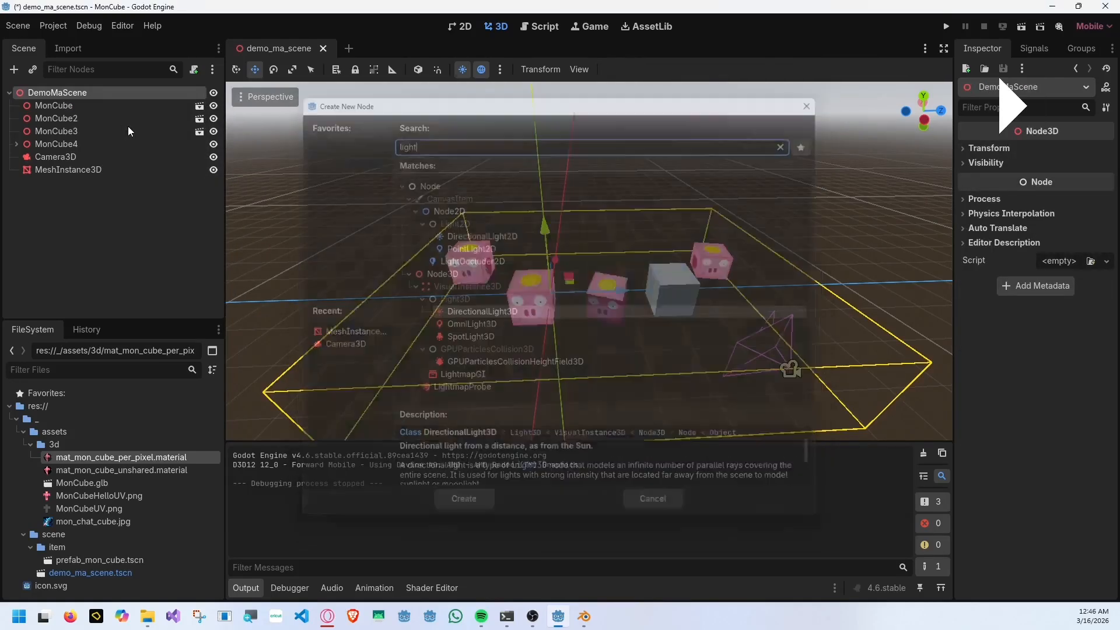
Raise the directional light above the cubes, rotate it, and run the project to view its lighting.
drag(547, 240, 542, 175)
key(e)
drag(520, 236, 547, 239)
key(F5)
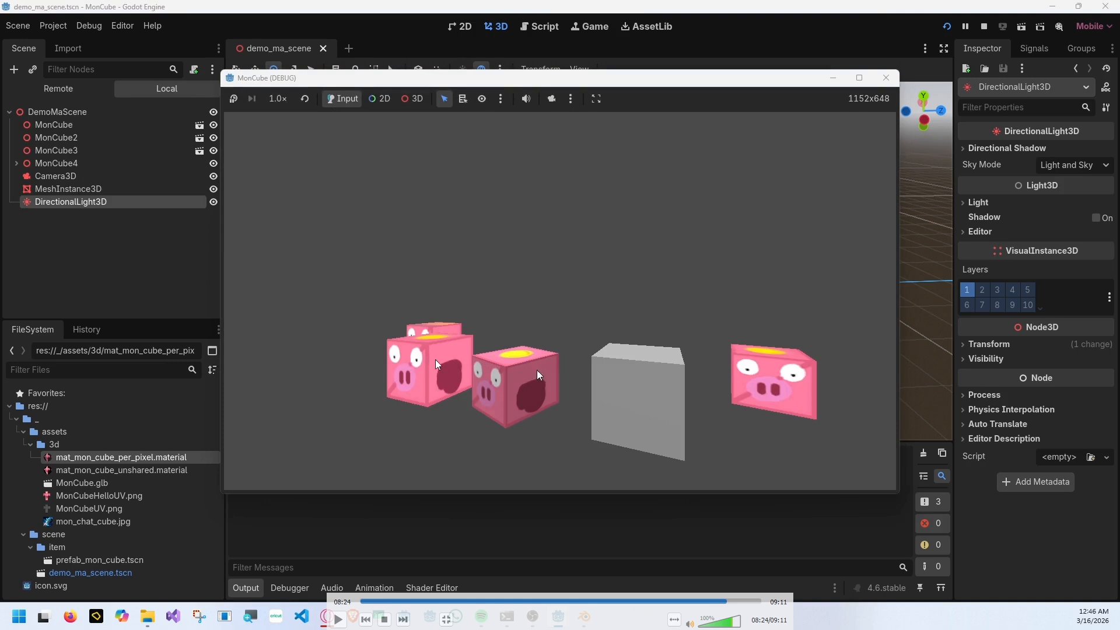
key(space)
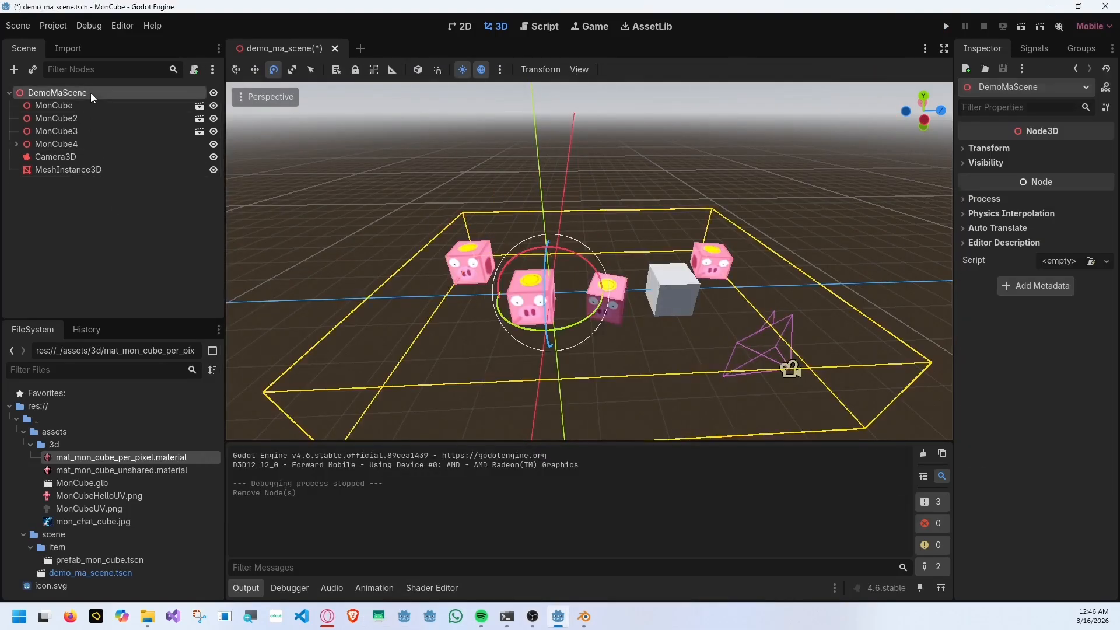
key(space)
key(space)
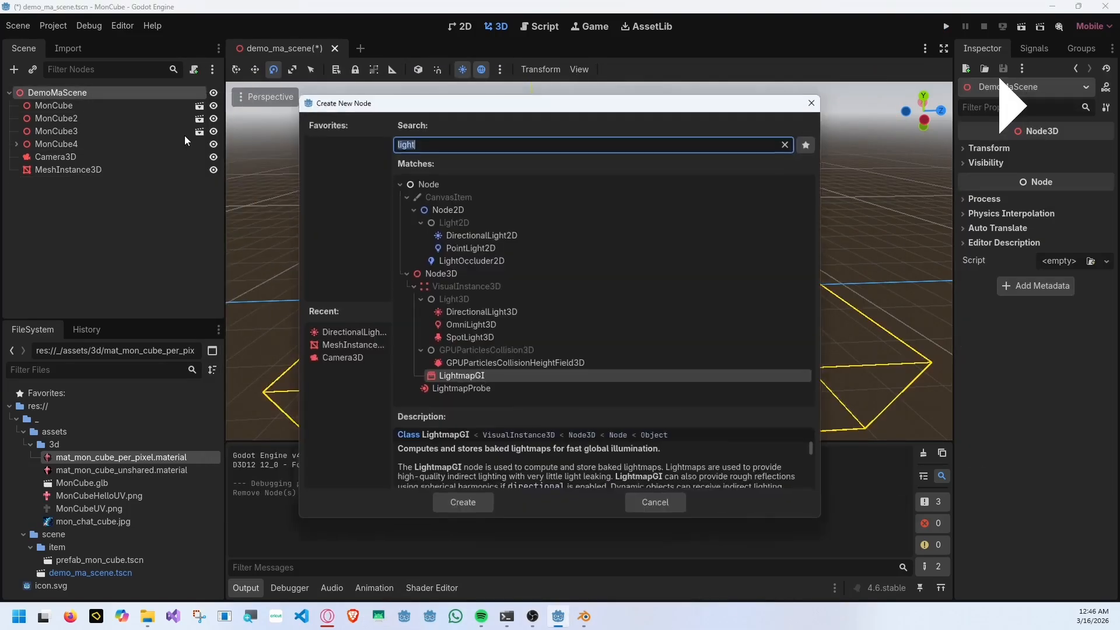
key(space)
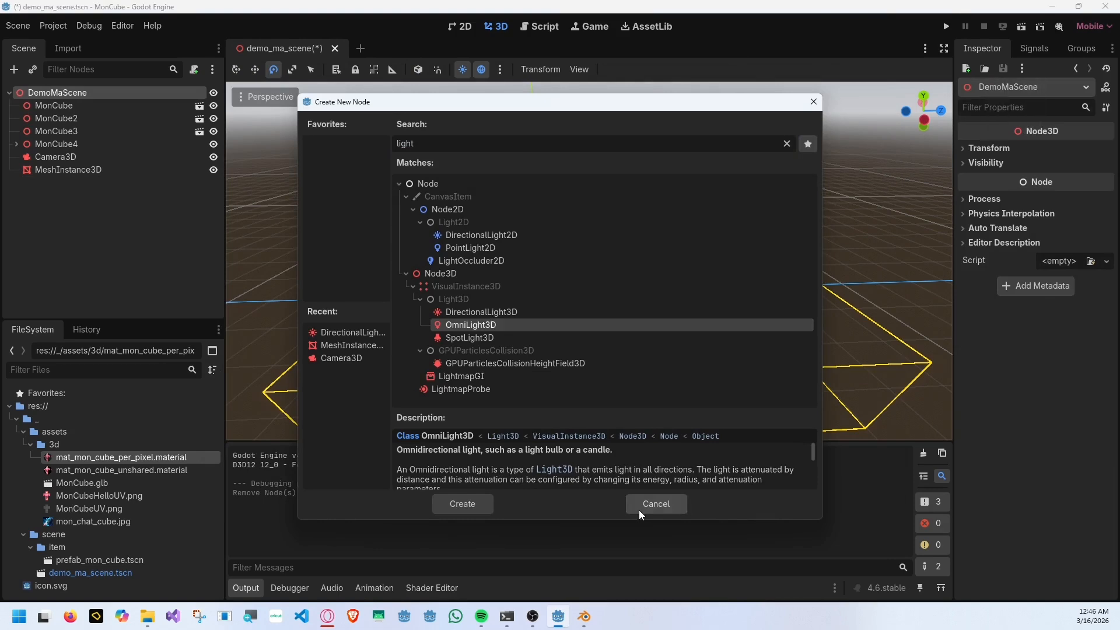
key(space)
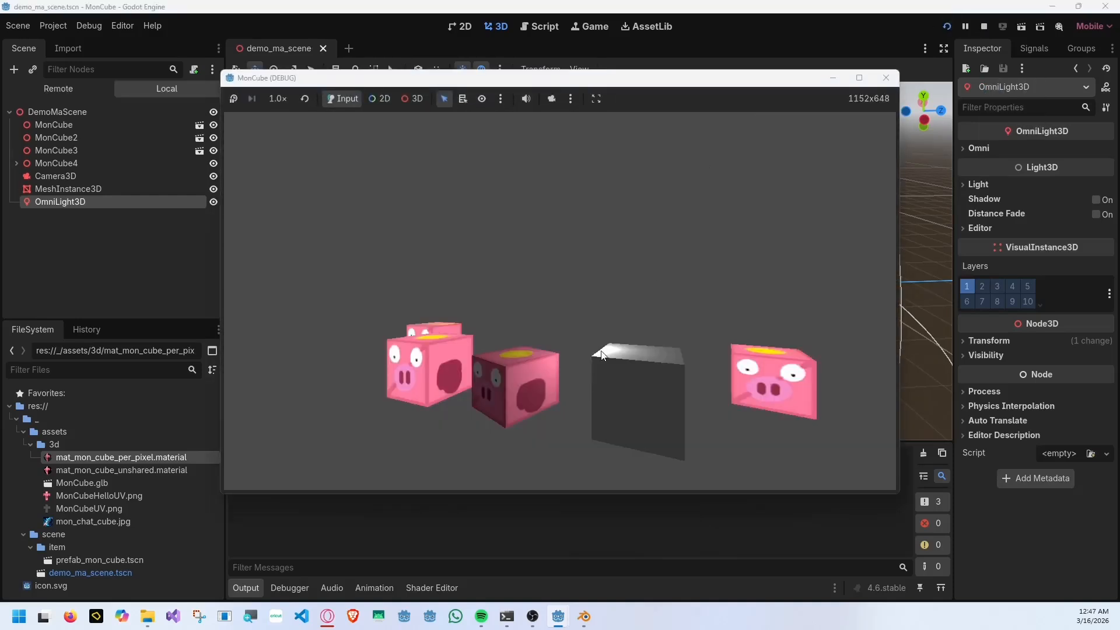
Close the running game and add a MeshInstance3D node as a child of OmniLight3D.
mouse_move(402, 350)
click(887, 81)
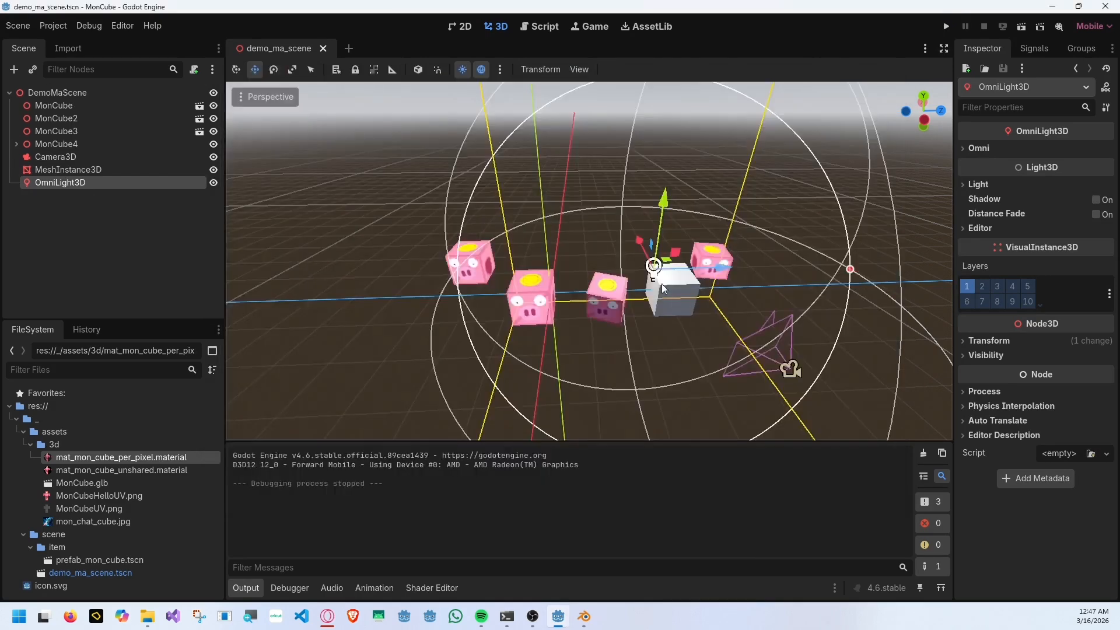
right_click(104, 185)
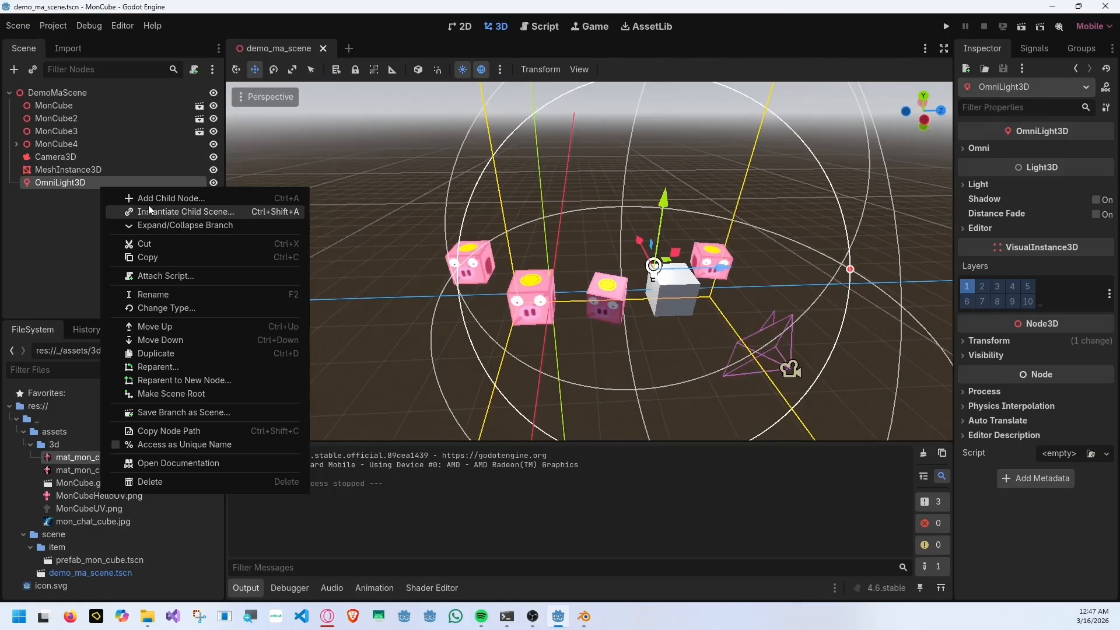
click(148, 199)
text(meshinst)
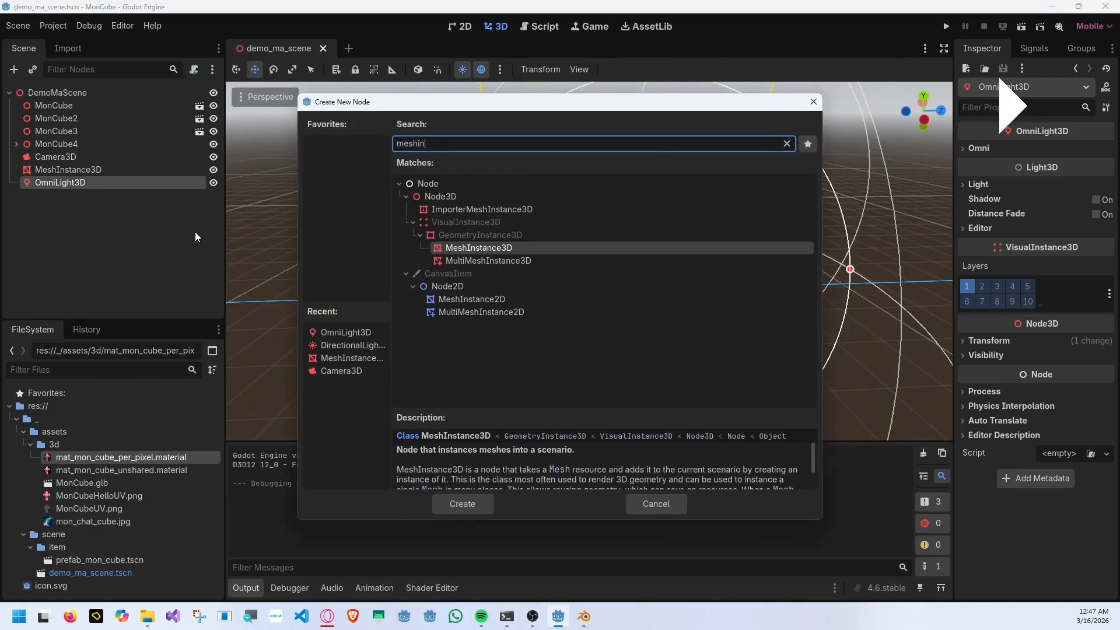
key(Return)
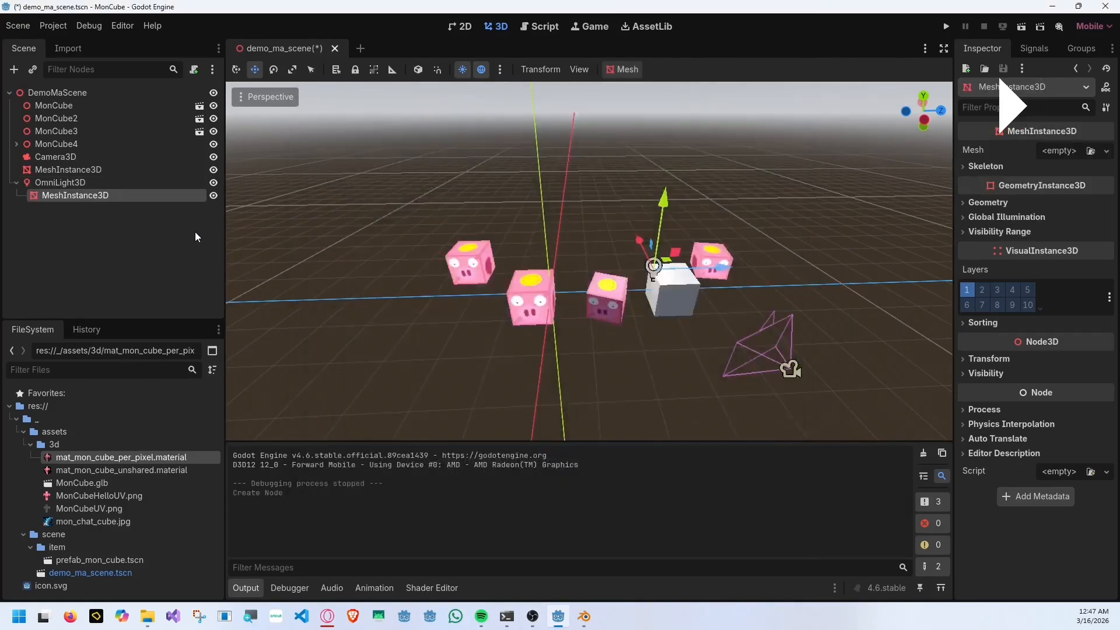
Assign a new sphere mesh to the MeshInstance3D under OmniLight3D.
click(1091, 151)
key(Escape)
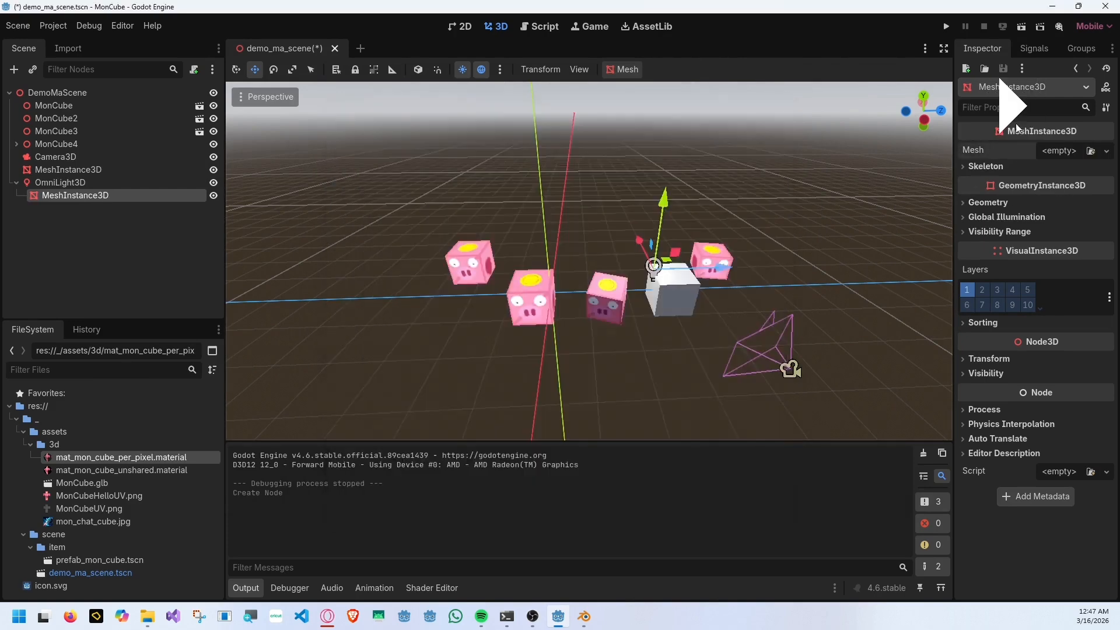
click(1107, 152)
click(1052, 304)
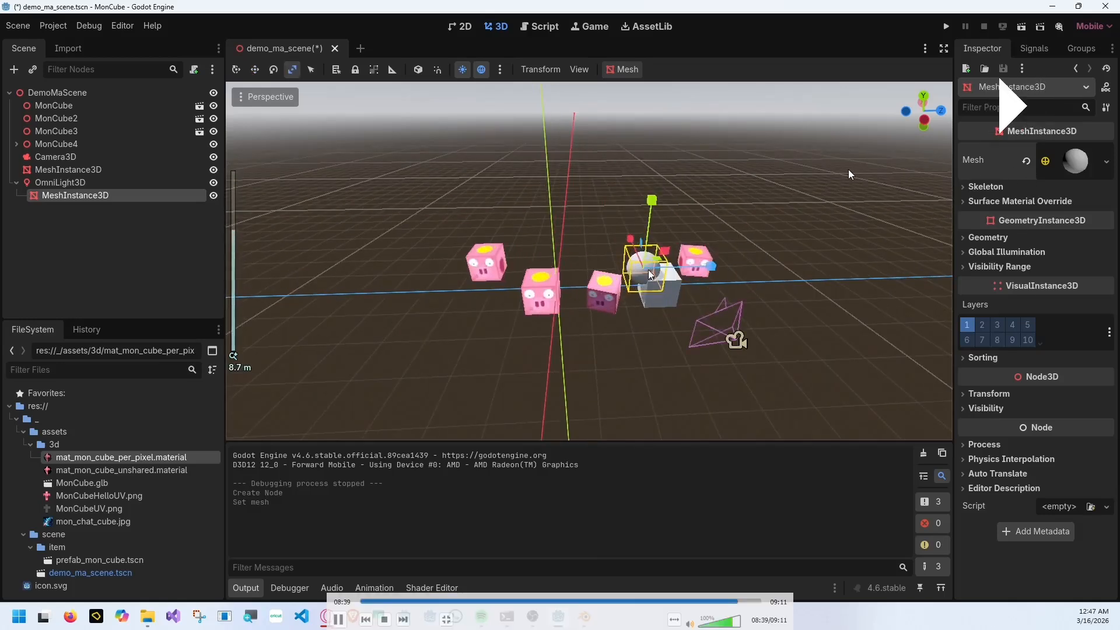
Scale the sphere down along its three axes to about 0.27 × 0.25 × 0.26.
drag(649, 270, 636, 251)
middle_drag(764, 210, 688, 192)
scroll(695, 230, up, 10)
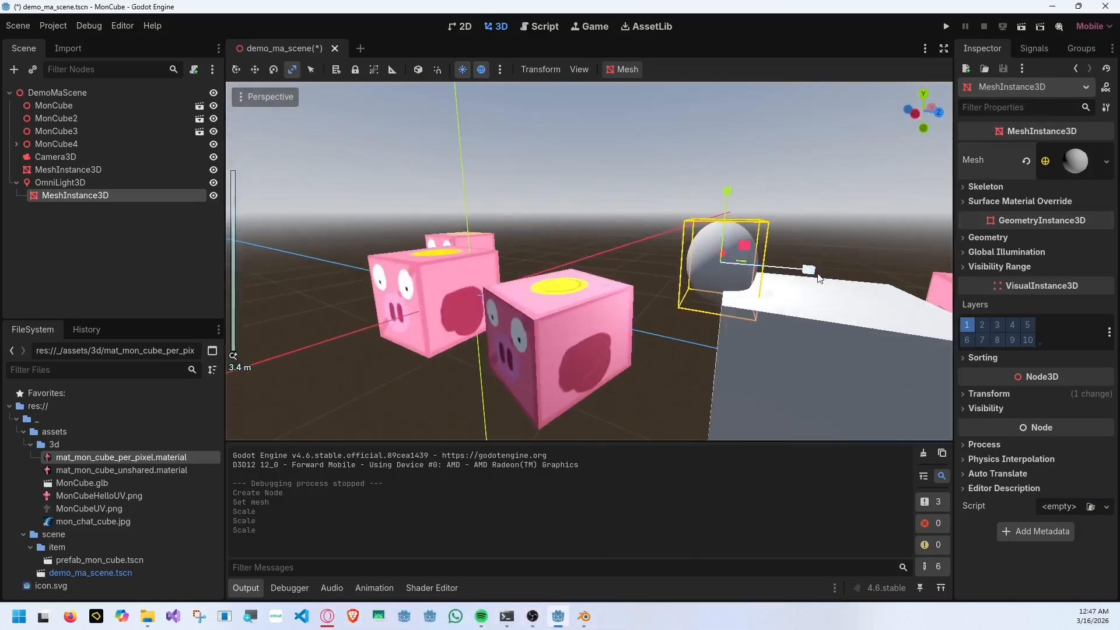
middle_drag(813, 270, 636, 270)
drag(616, 272, 592, 274)
drag(572, 260, 567, 252)
scroll(568, 255, down, 10)
middle_drag(567, 256, 671, 271)
Reduce the sphere's linked scale values to 0.15, 0.13 and 0.14 in its transform properties.
click(993, 394)
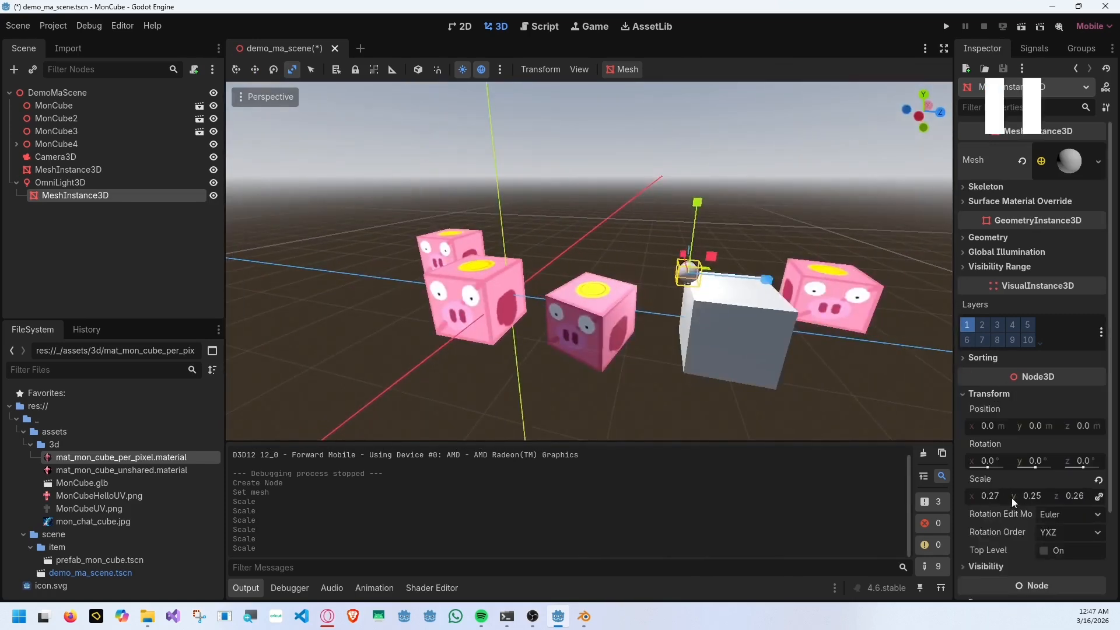
drag(997, 498, 974, 496)
click(975, 496)
text(0.15)
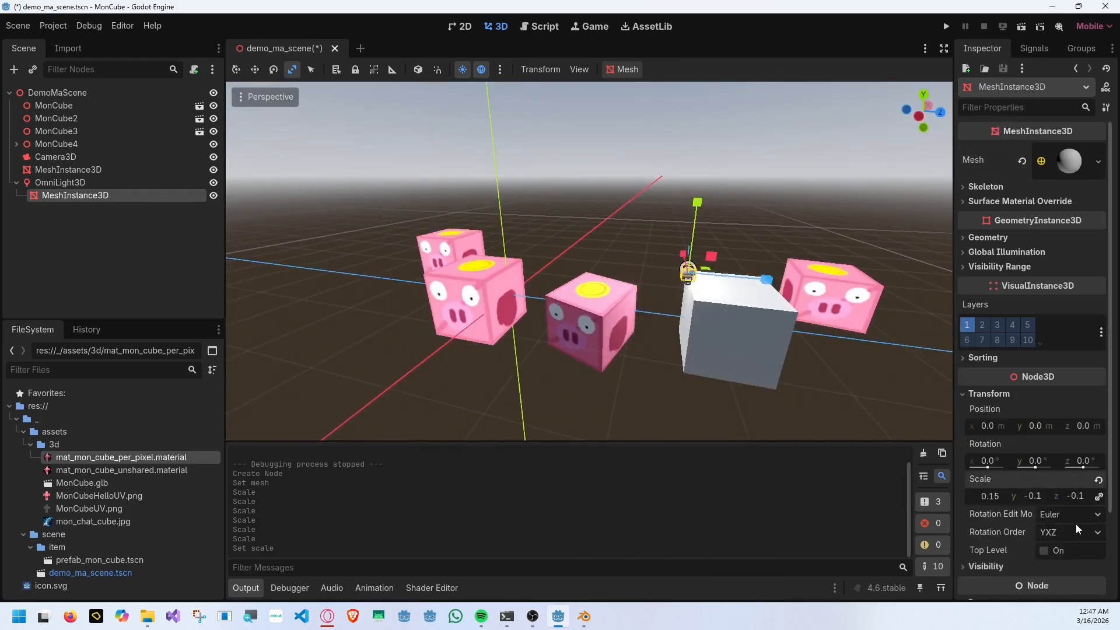
Create a new standard material as the sphere's surface material override.
click(782, 247)
middle_drag(782, 248, 614, 282)
click(605, 281)
scroll(630, 289, up, 12)
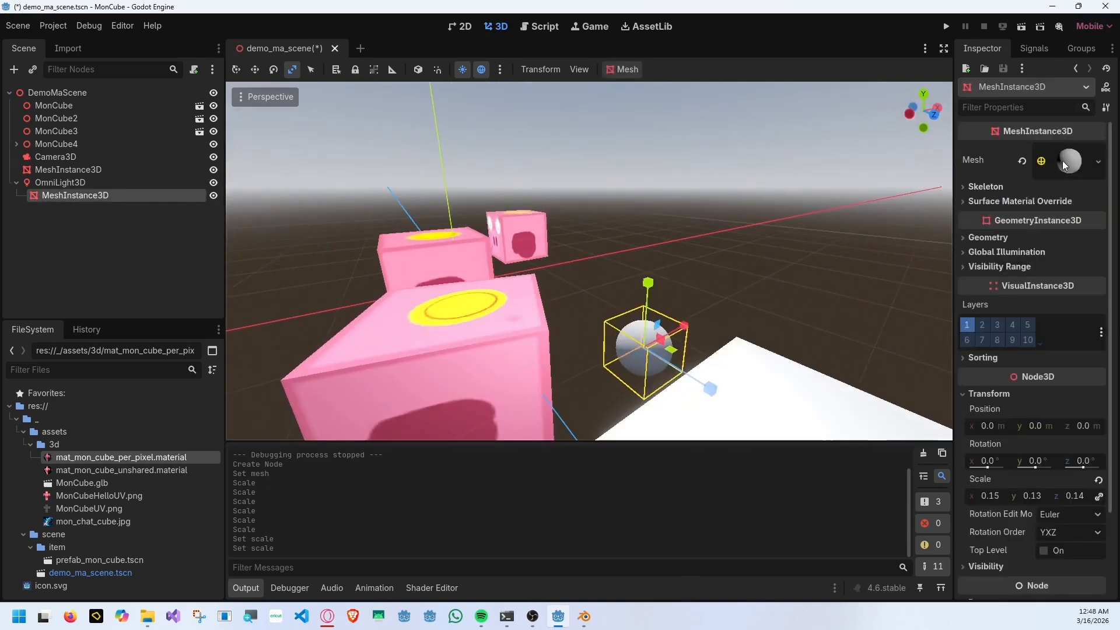
scroll(1045, 202, down, 2)
scroll(1038, 206, up, 2)
click(1038, 205)
click(1065, 220)
click(1064, 235)
scroll(1050, 203, down, 1)
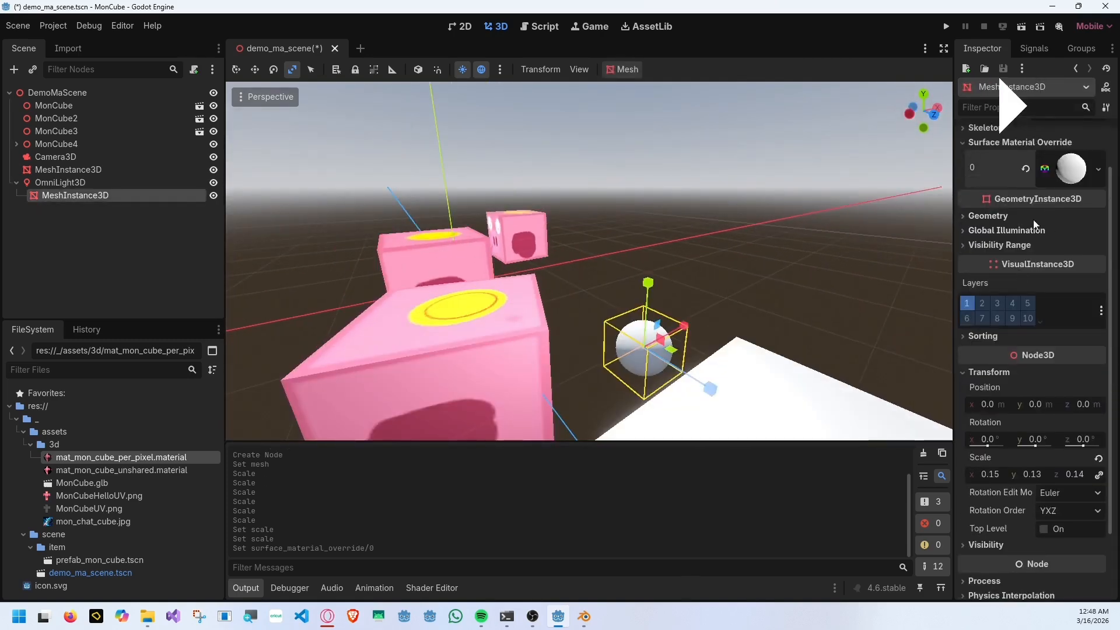
Set the albedo color of the sphere's material to yellow (ffff00).
click(1056, 170)
click(1002, 314)
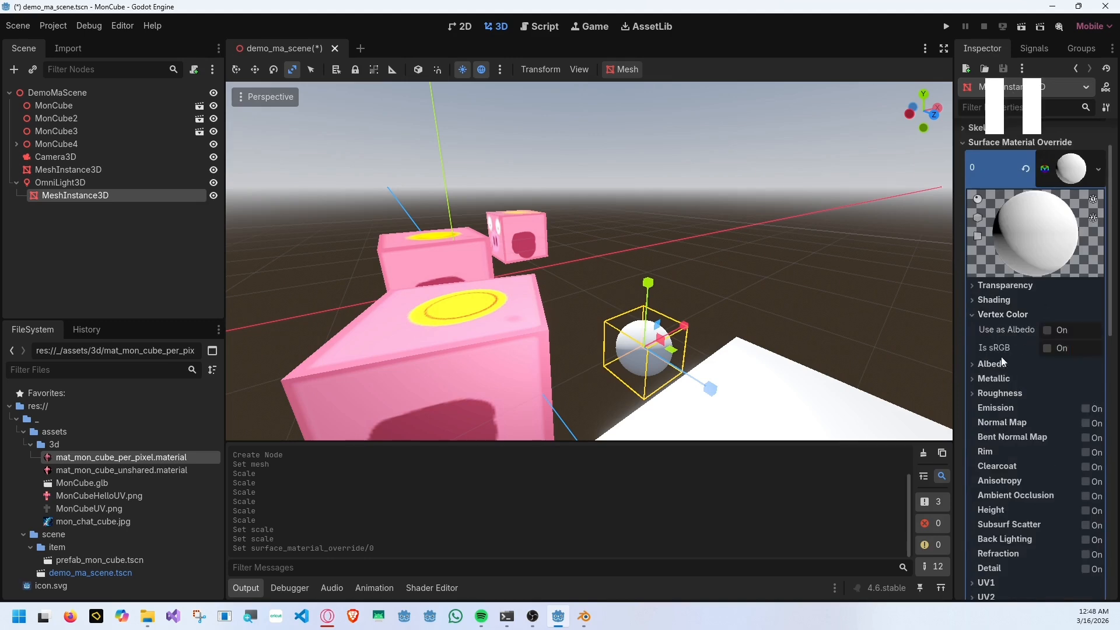
click(1002, 360)
click(1068, 380)
drag(1010, 254, 959, 254)
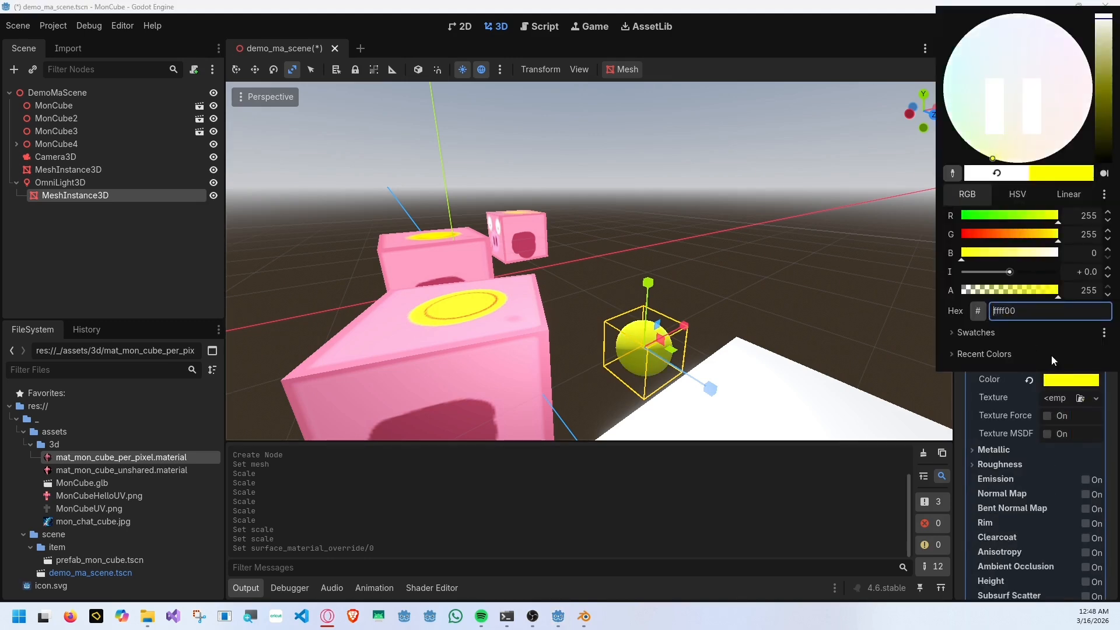
click(1055, 379)
Set the shading mode of the sphere's material to Unshaded and deselect the sphere.
click(1002, 300)
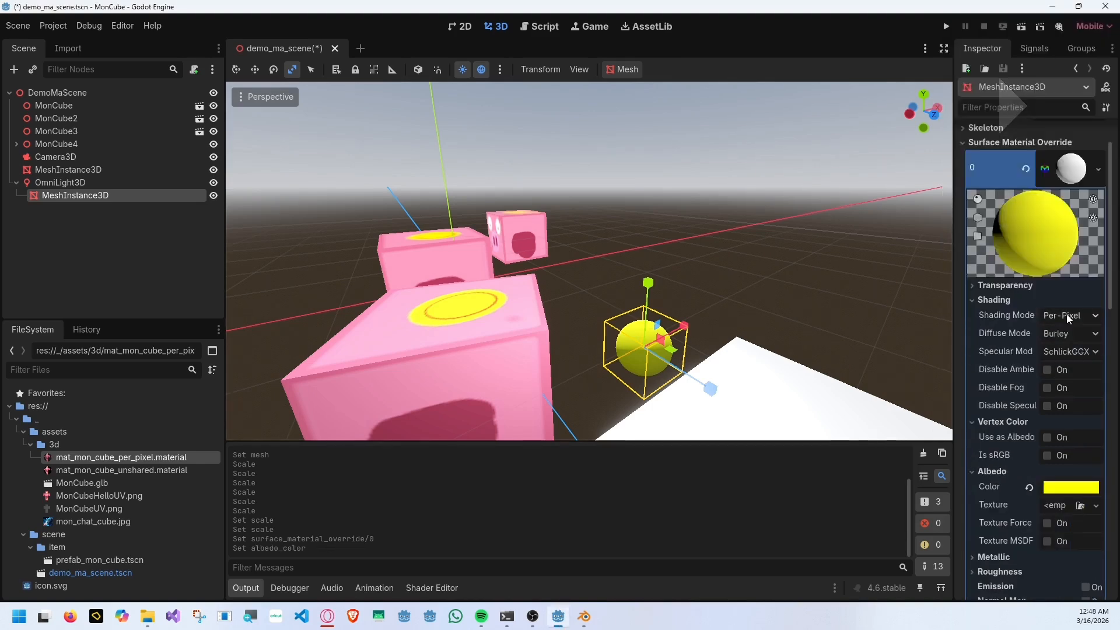
click(1067, 315)
click(1067, 332)
click(694, 280)
scroll(695, 286, down, 3)
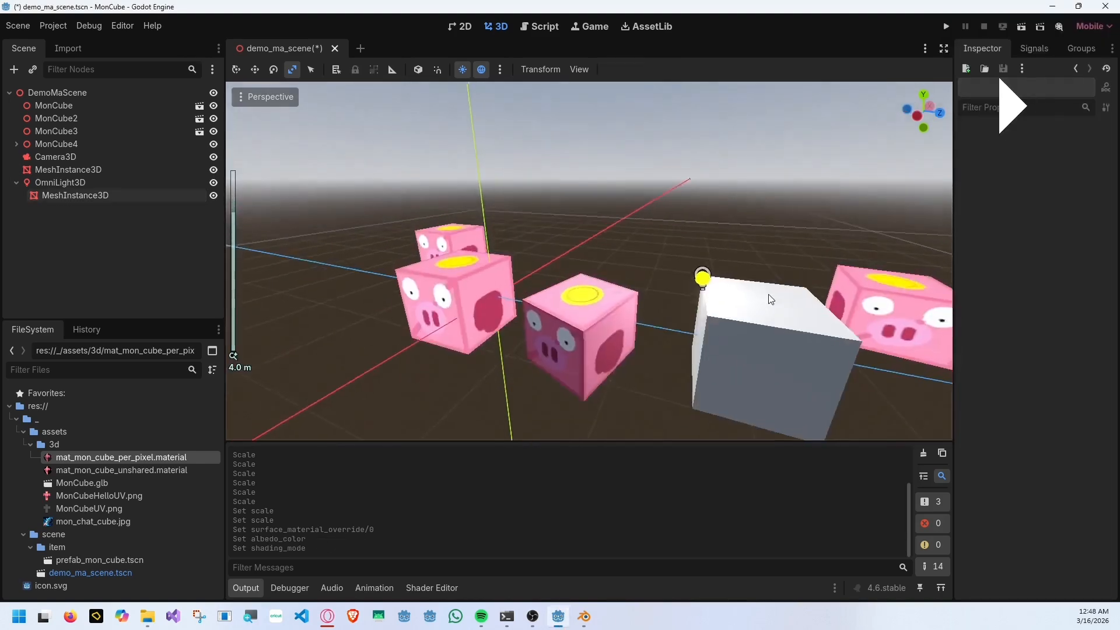
Set the OmniLight3D's light color to yellow (ffff00).
click(82, 195)
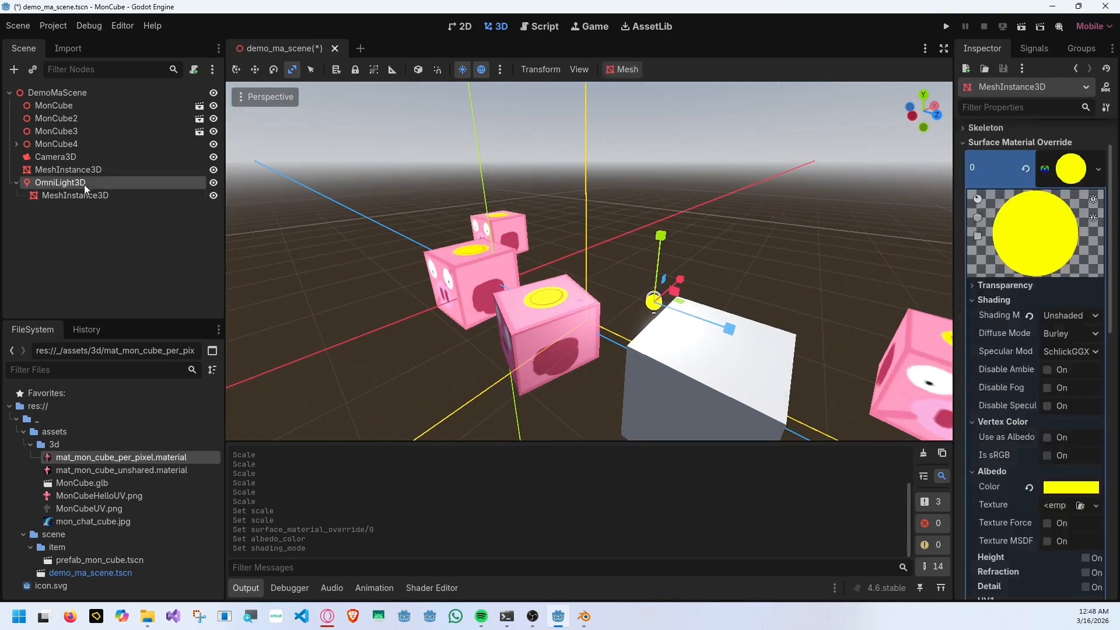
click(1071, 200)
drag(1059, 457, 946, 455)
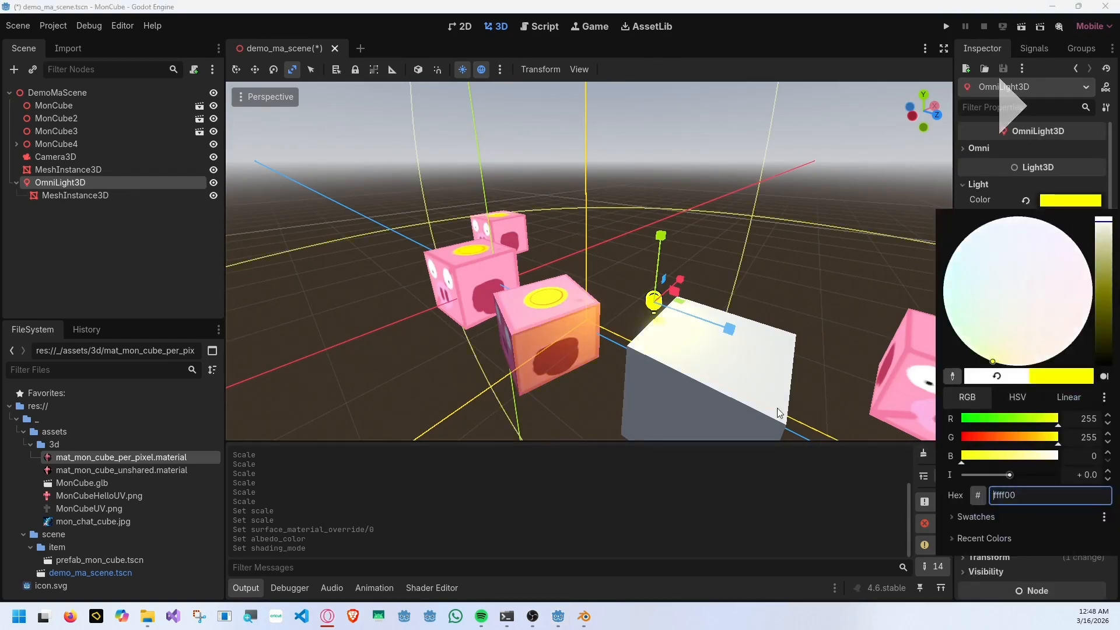
click(778, 412)
Run the project to check the yellow light on the cubes, and close the game window.
middle_drag(744, 265, 751, 233)
key(F5)
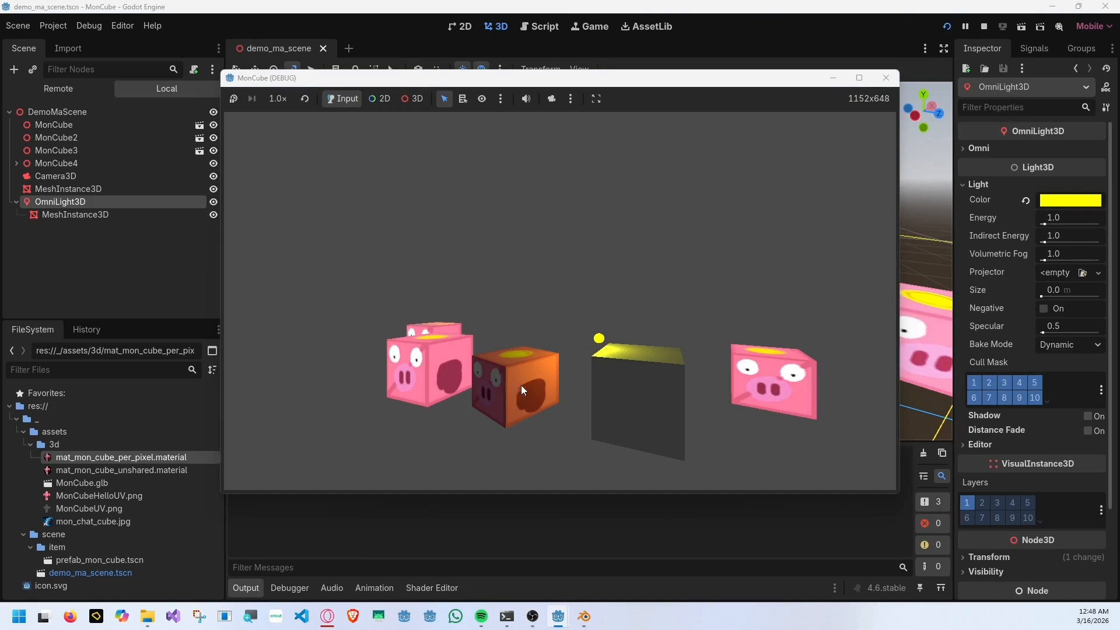
click(887, 78)
Move MonCube close to the yellow light, above the neighbouring pig cube, and run the project.
click(88, 106)
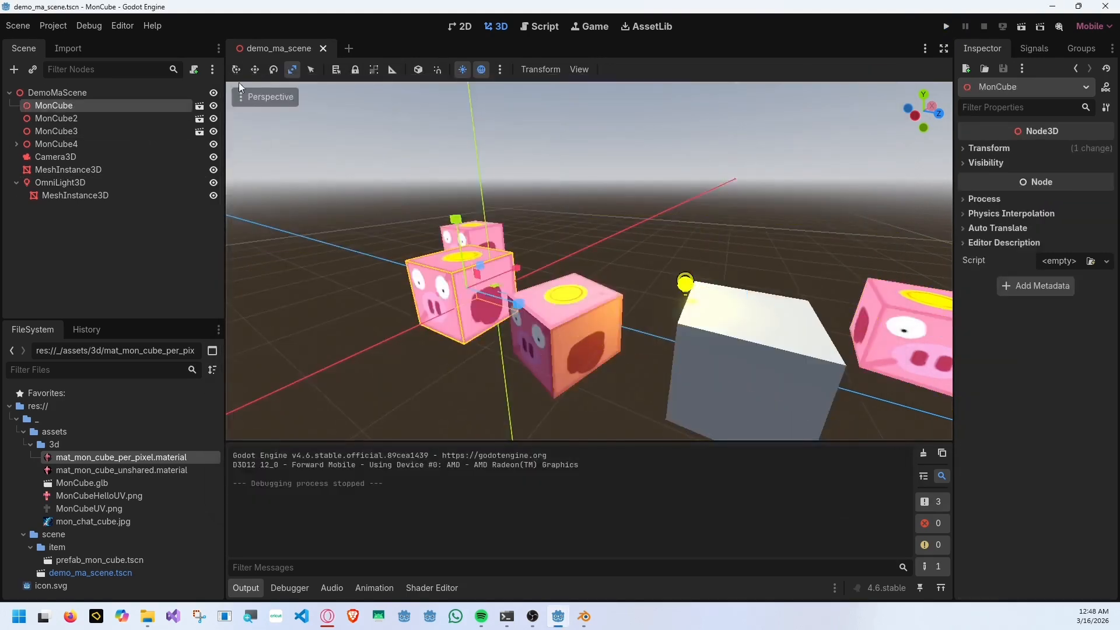
click(254, 70)
drag(523, 305, 704, 364)
drag(636, 266, 649, 171)
drag(717, 262, 703, 258)
click(947, 28)
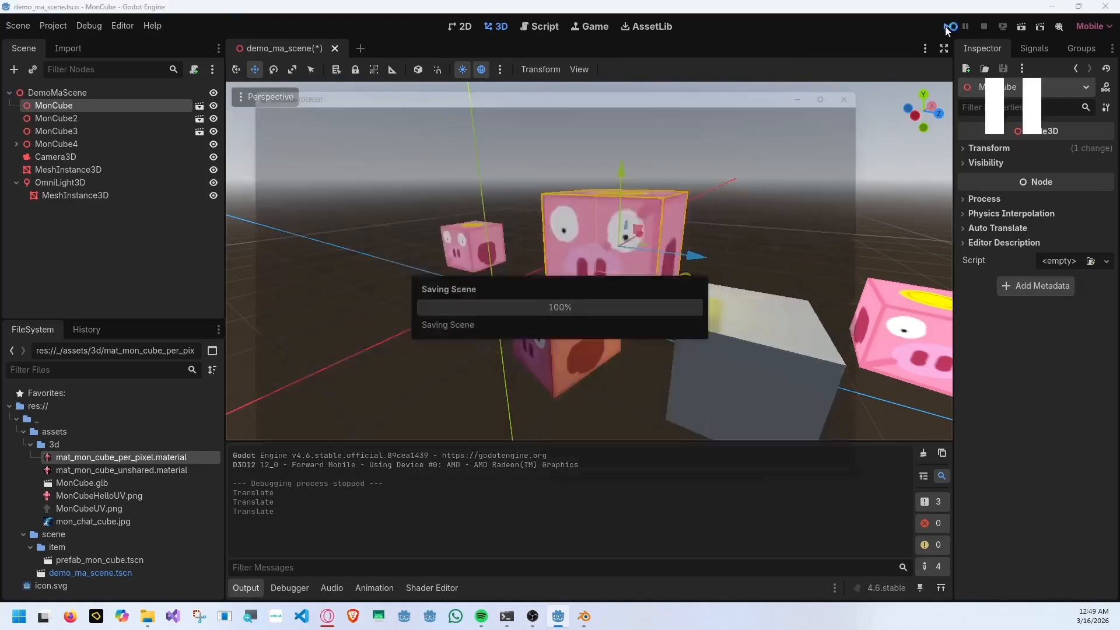